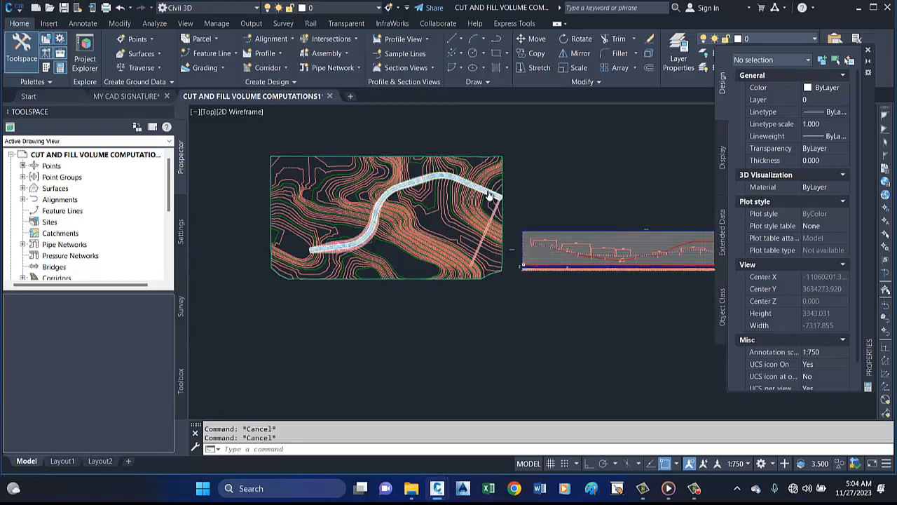
# Step: Start creating sample lines along the ROAD 1 alignment, picking the alignment in the drawing
pyautogui.scroll(4, 490, 199)
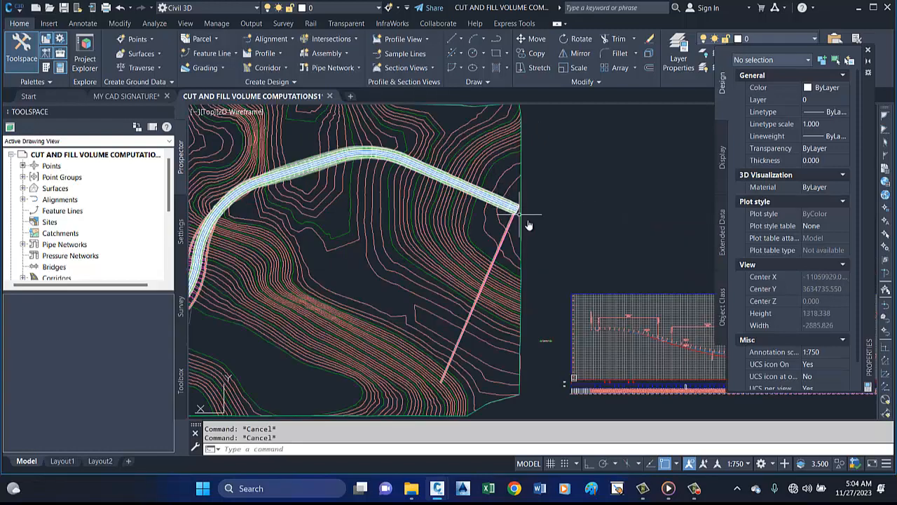
pyautogui.scroll(2, 510, 210)
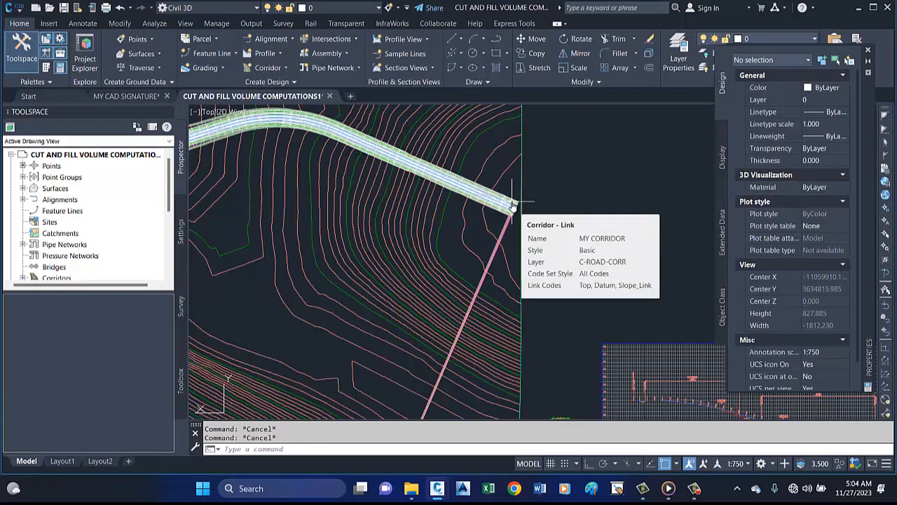
pyautogui.scroll(3, 511, 203)
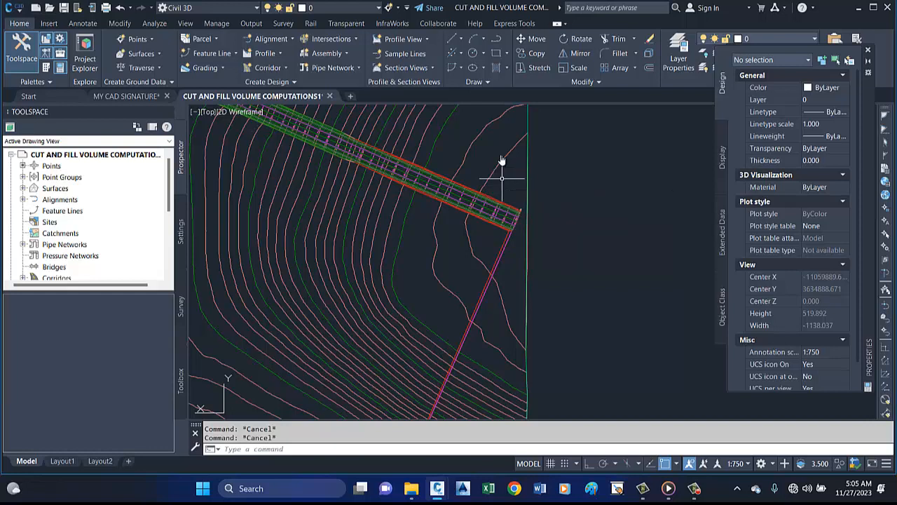
pyautogui.click(408, 53)
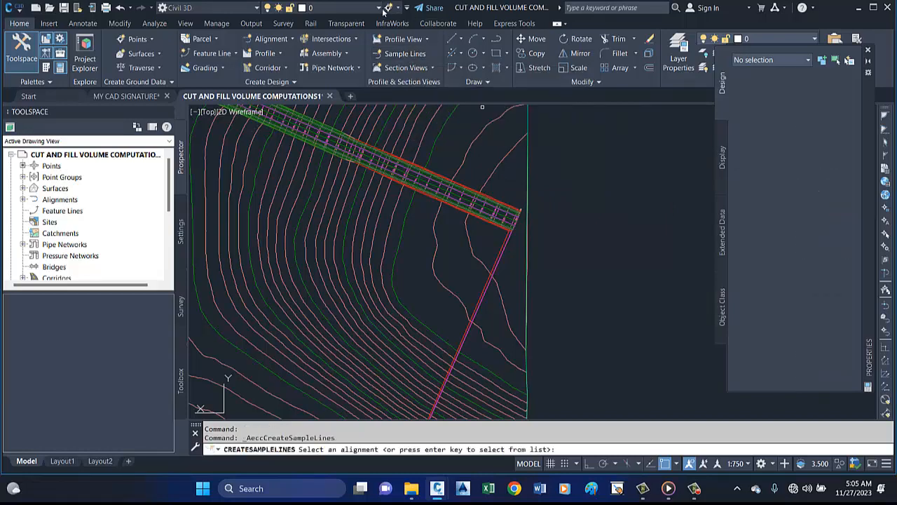
pyautogui.scroll(4, 478, 216)
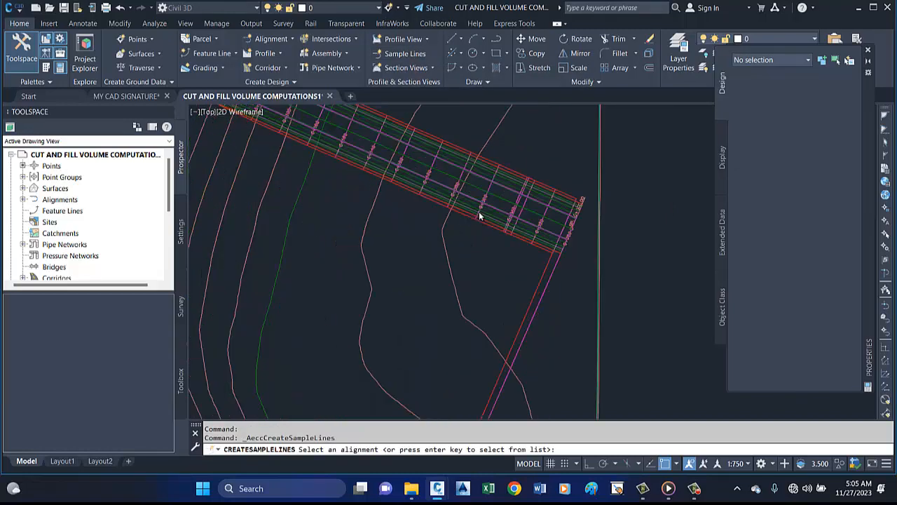
pyautogui.click(507, 185)
pyautogui.scroll(3, 494, 182)
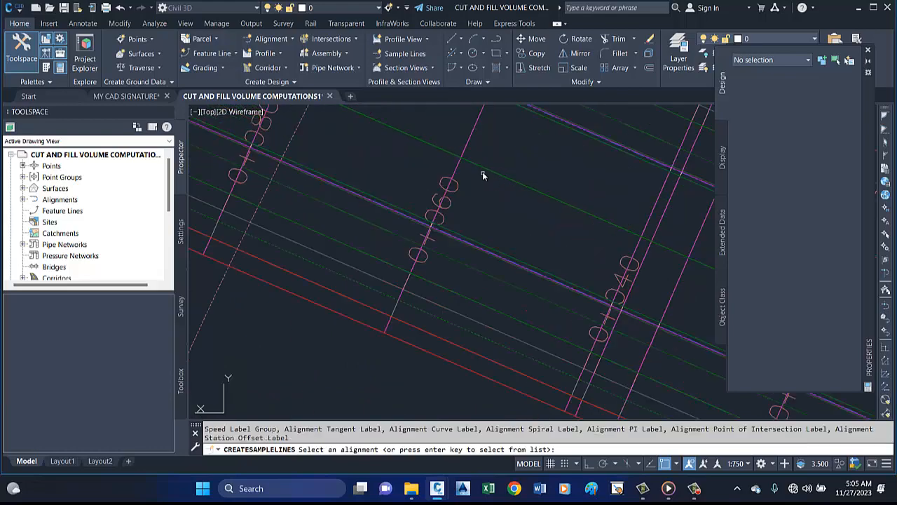
pyautogui.scroll(-8, 537, 181)
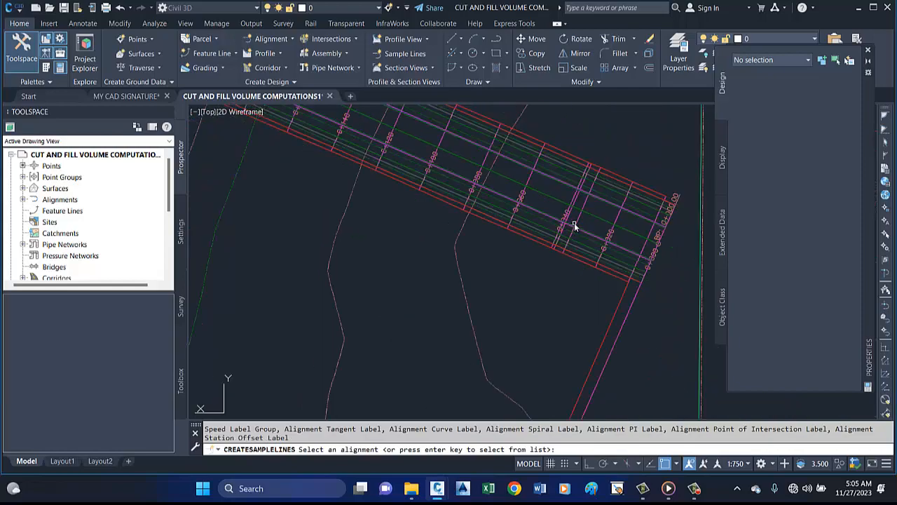
pyautogui.scroll(3, 452, 170)
pyautogui.scroll(5, 452, 170)
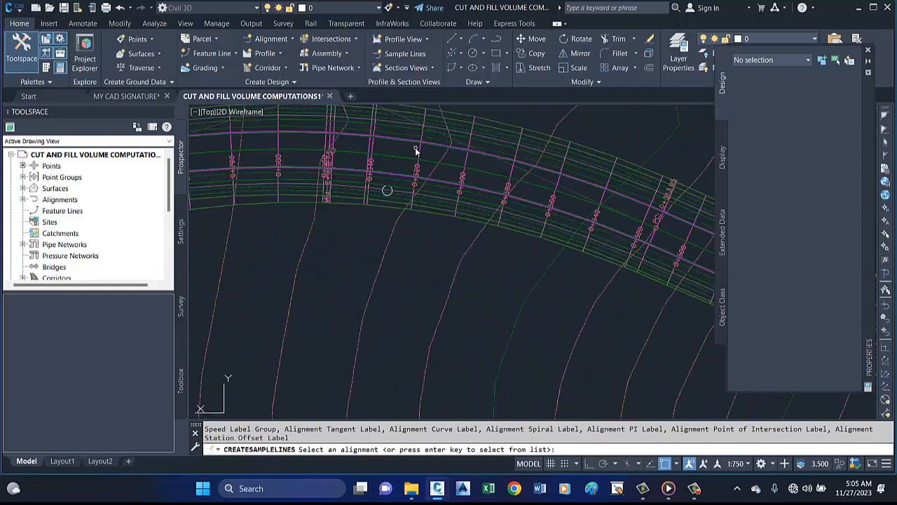
pyautogui.click(622, 199)
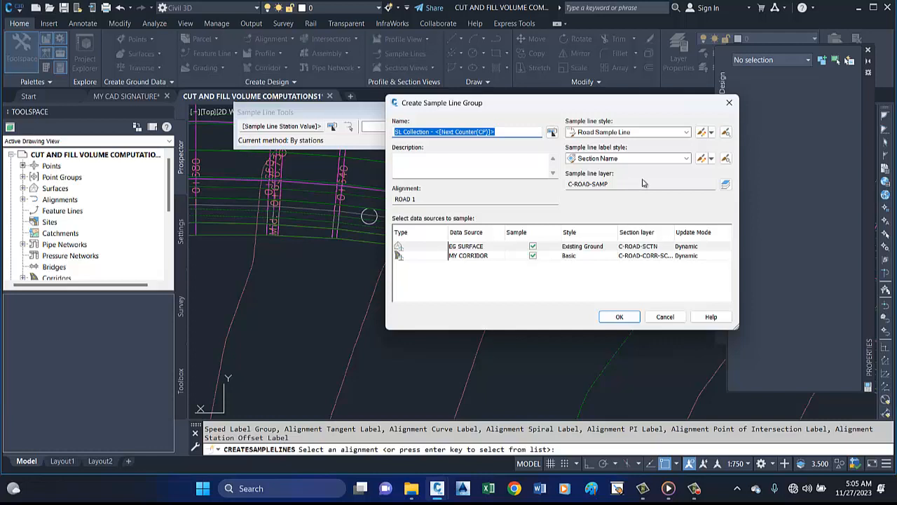
# Step: Create the sample line group named MY SAMPLE LINES with the description MSL, keeping the default styles and data sources
pyautogui.write('M')
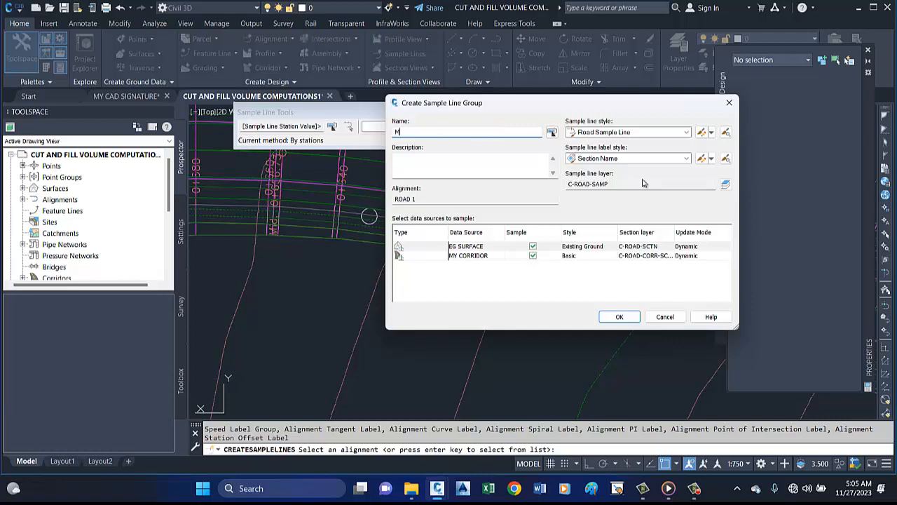
pyautogui.write('Y SAMPLE LINES')
pyautogui.click(447, 162)
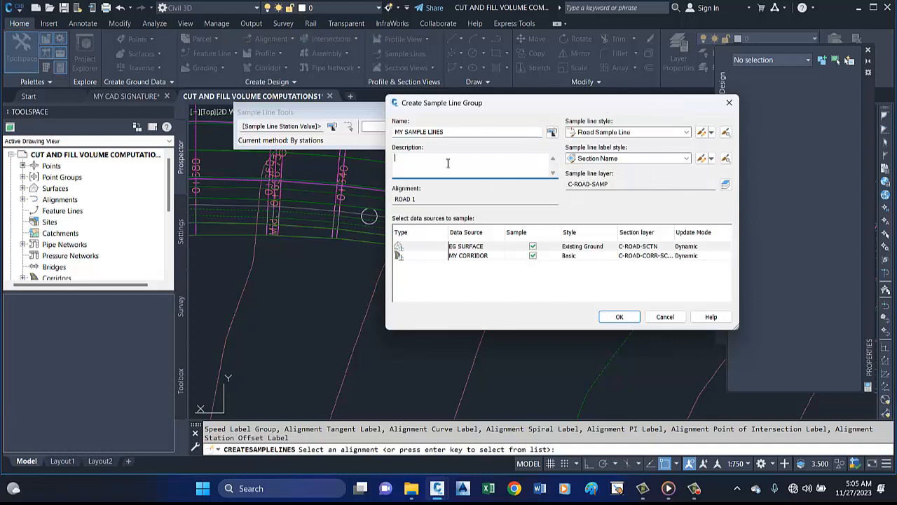
pyautogui.write('MSL')
pyautogui.moveTo(616, 106); pyautogui.dragTo(599, 64)
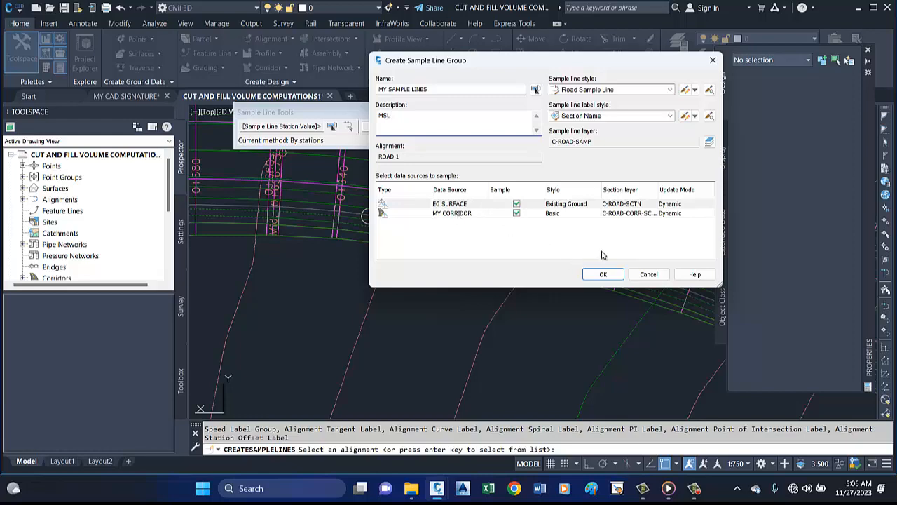
pyautogui.click(611, 274)
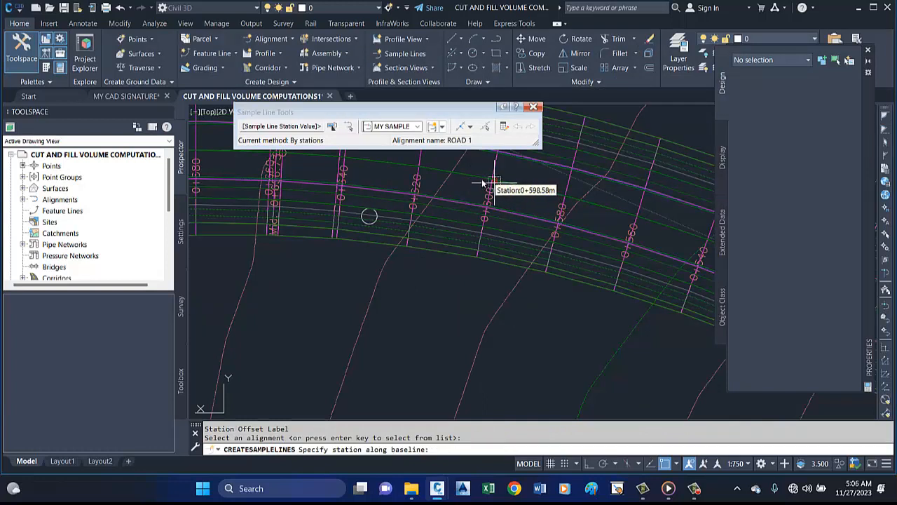
# Step: Add EG SURFACE and MY CORRIDOR as sampled section sources for the MY SAMPLE LINES group
pyautogui.click(443, 126)
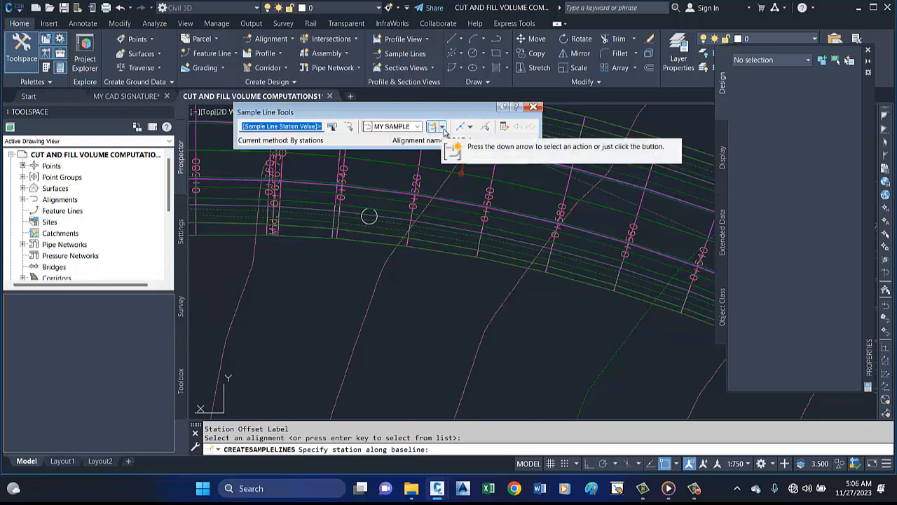
pyautogui.click(442, 127)
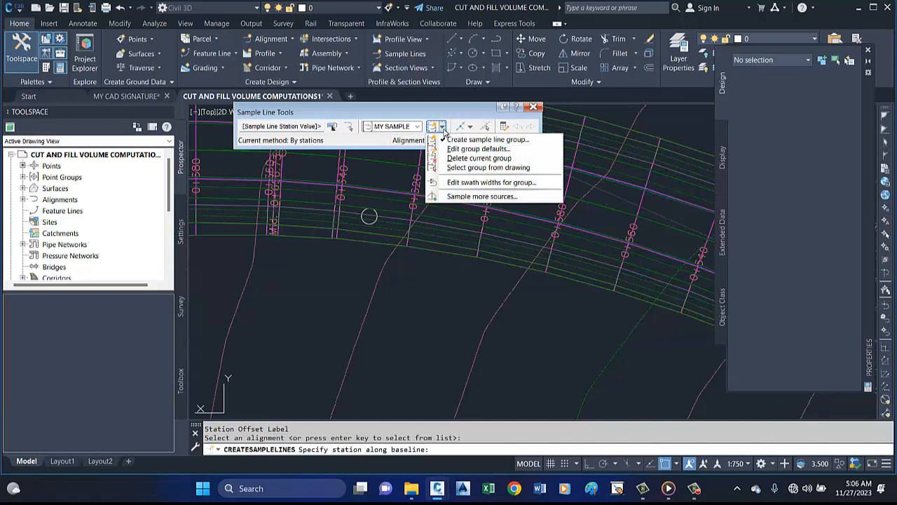
pyautogui.click(466, 197)
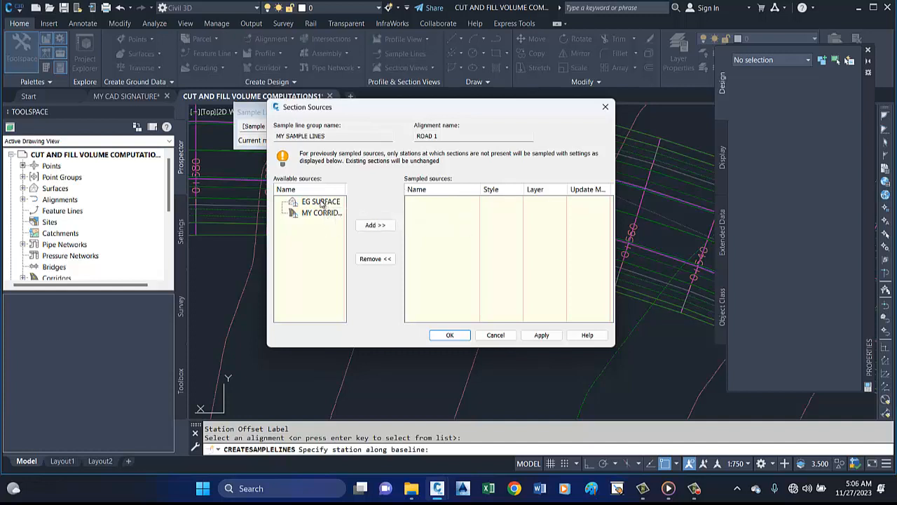
pyautogui.click(320, 203)
pyautogui.click(375, 225)
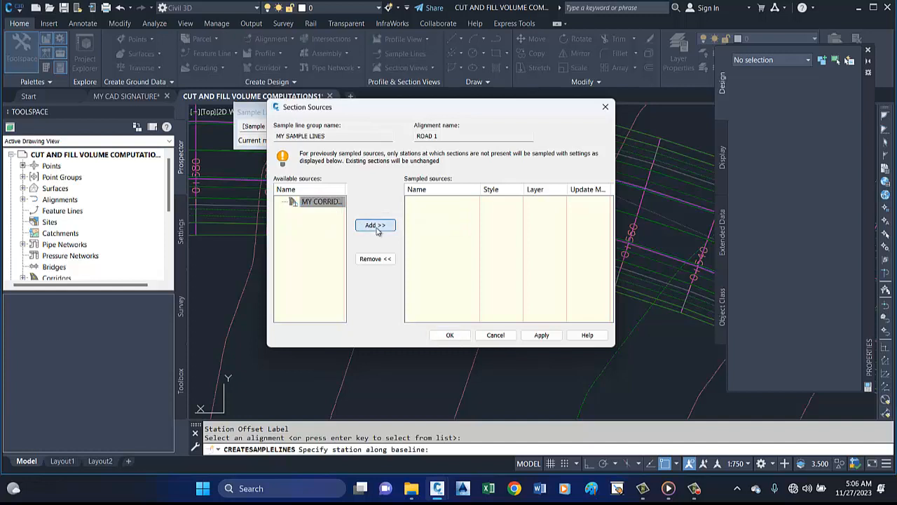
pyautogui.click(321, 202)
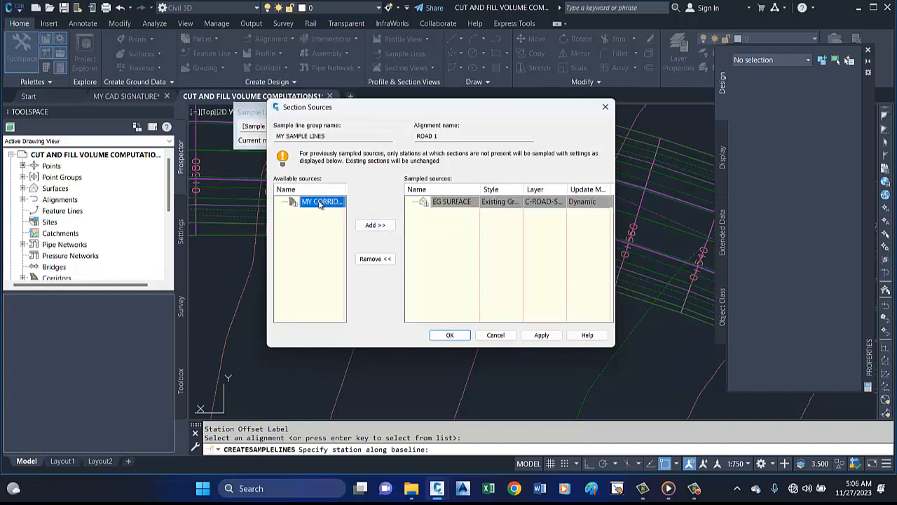
pyautogui.click(377, 225)
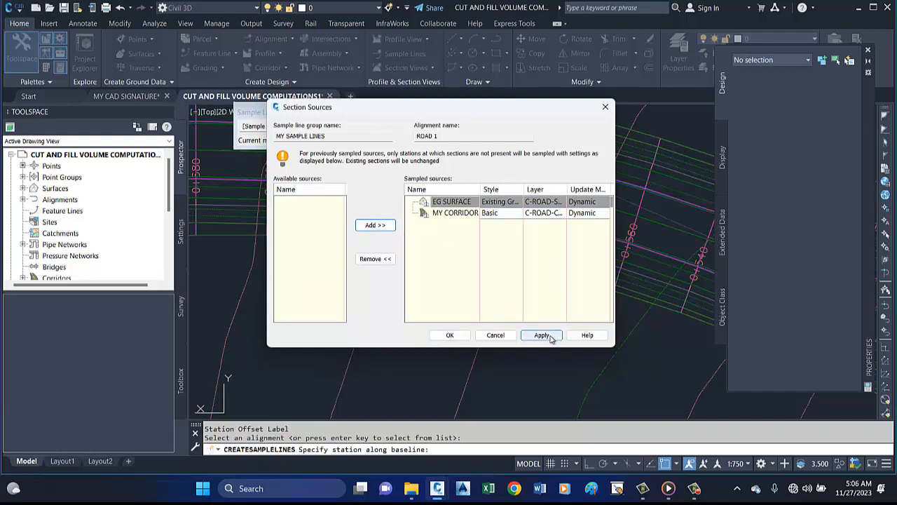
pyautogui.click(450, 335)
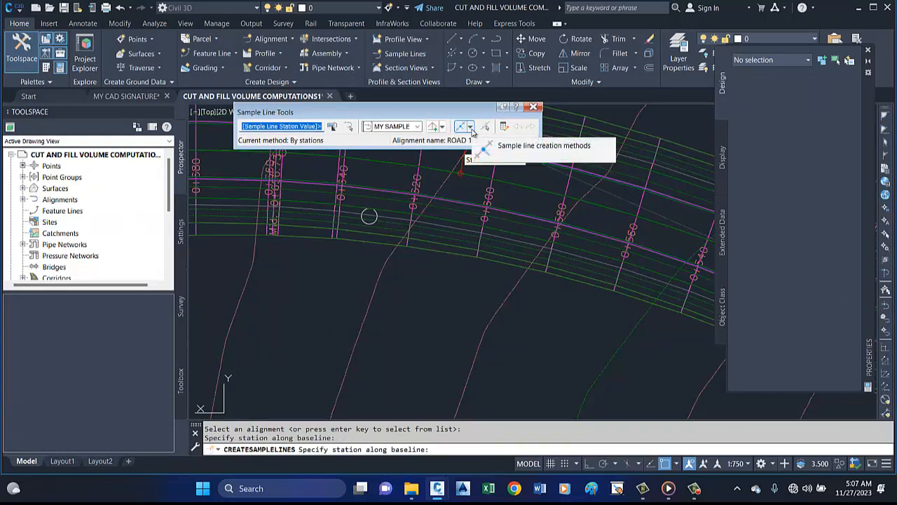
# Step: Choose sample line creation by range of stations and set the left and right swath widths to 60 m
pyautogui.click(471, 128)
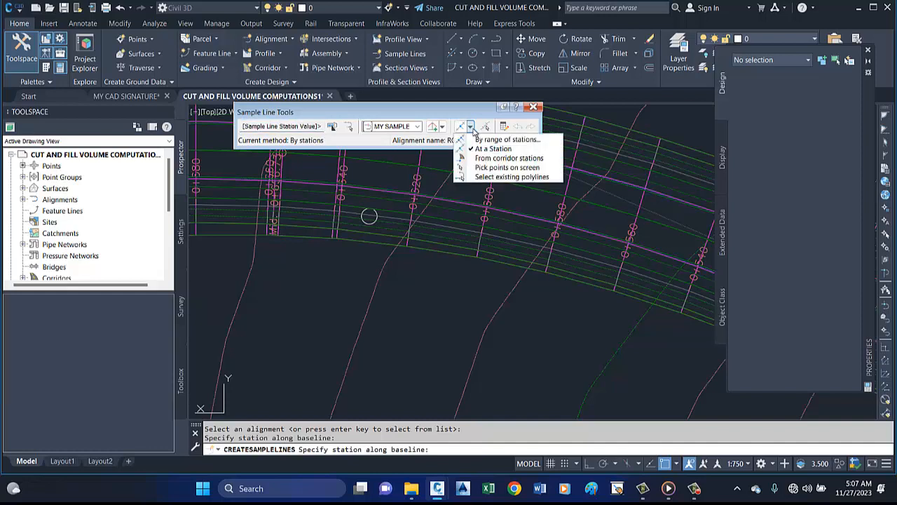
pyautogui.click(483, 140)
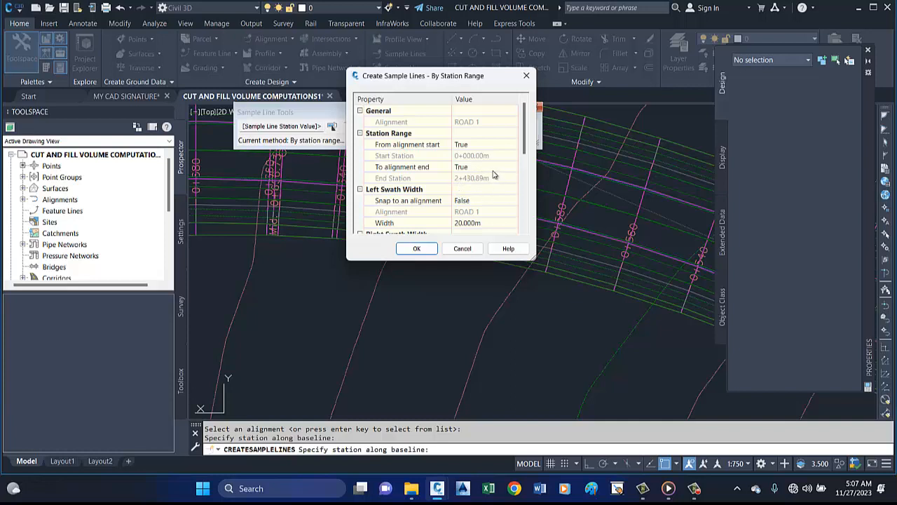
pyautogui.scroll(-2, 476, 178)
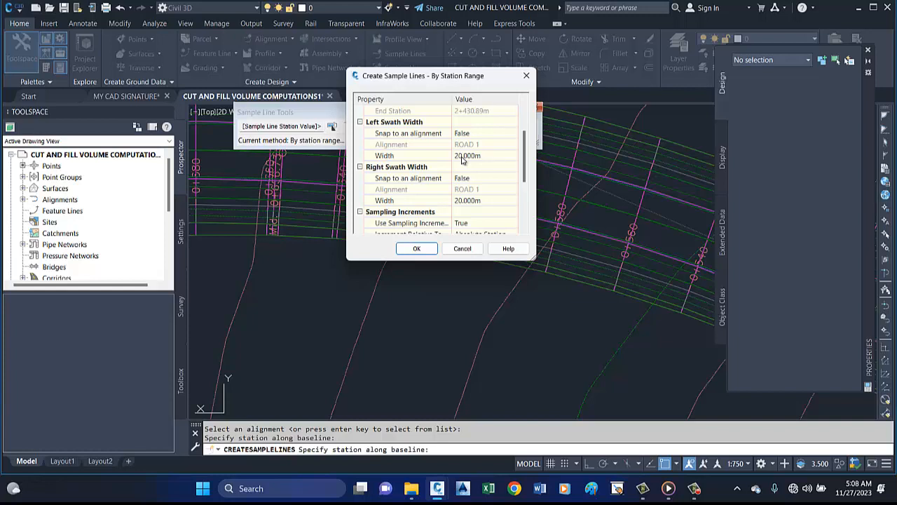
pyautogui.click(463, 155)
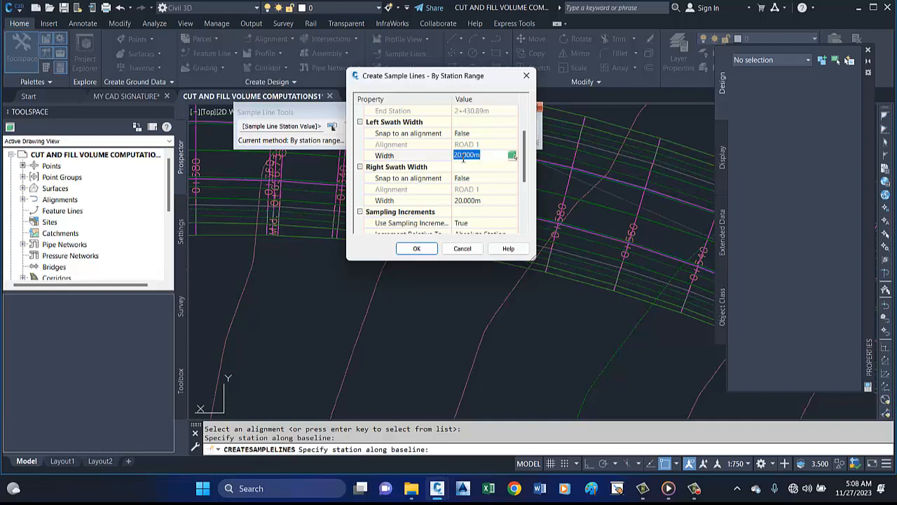
pyautogui.write('60')
pyautogui.click(462, 200)
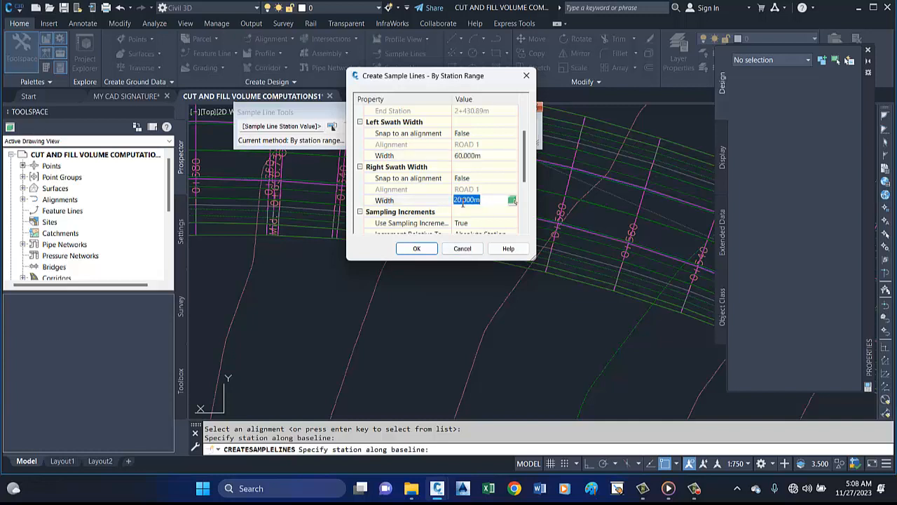
pyautogui.write('60')
pyautogui.click(487, 222)
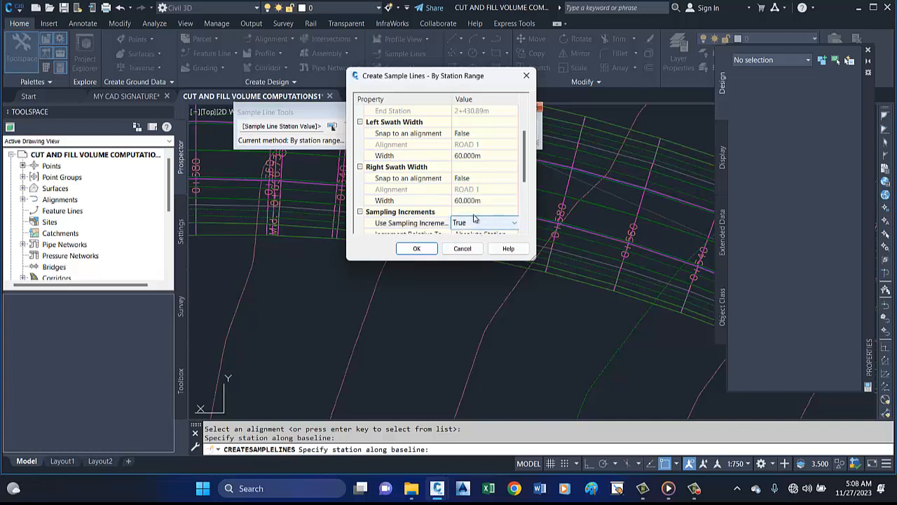
# Step: Set the sampling increments along tangents, curves and spirals to 10 m each
pyautogui.scroll(-3, 477, 218)
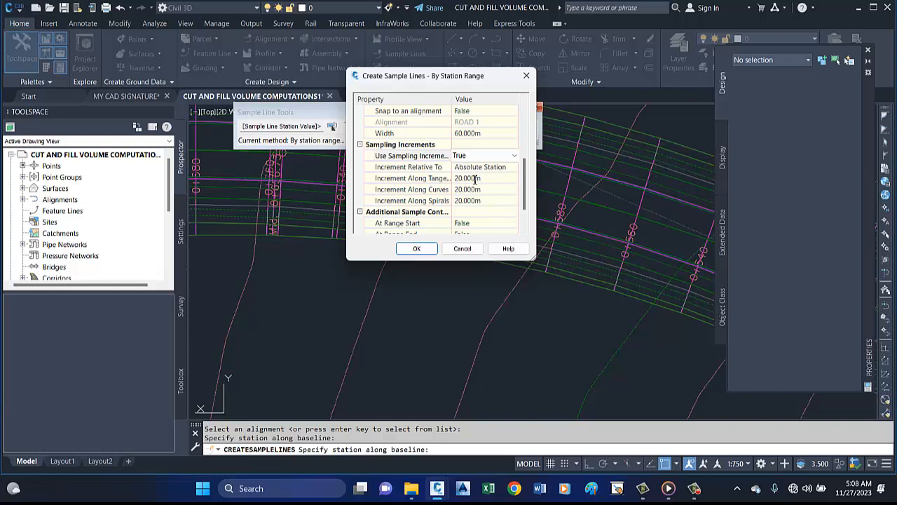
pyautogui.click(474, 179)
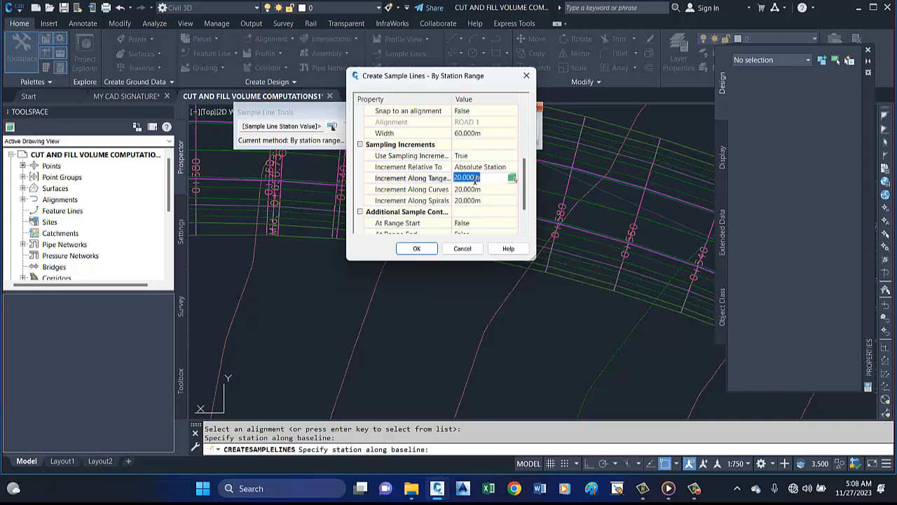
pyautogui.write('10')
pyautogui.click(479, 191)
pyautogui.write('10')
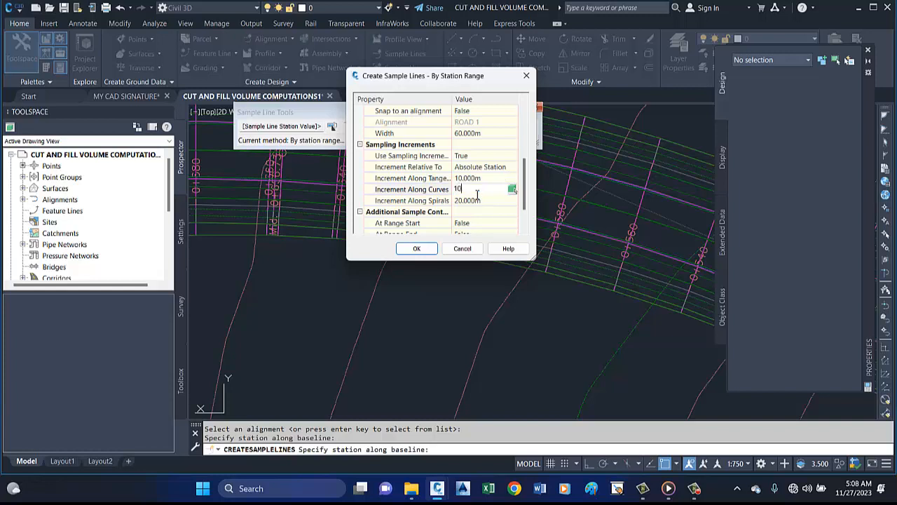
pyautogui.click(480, 202)
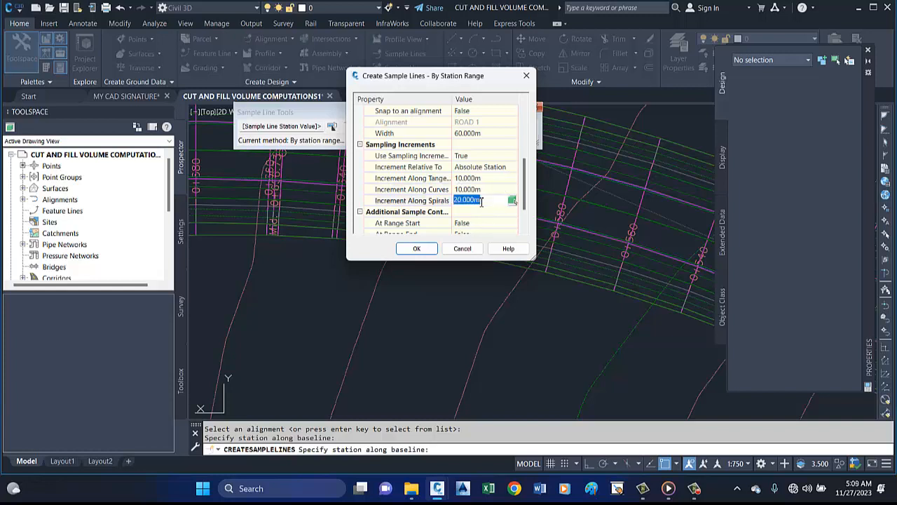
pyautogui.write('10')
pyautogui.press('Return')
pyautogui.scroll(-1, 481, 201)
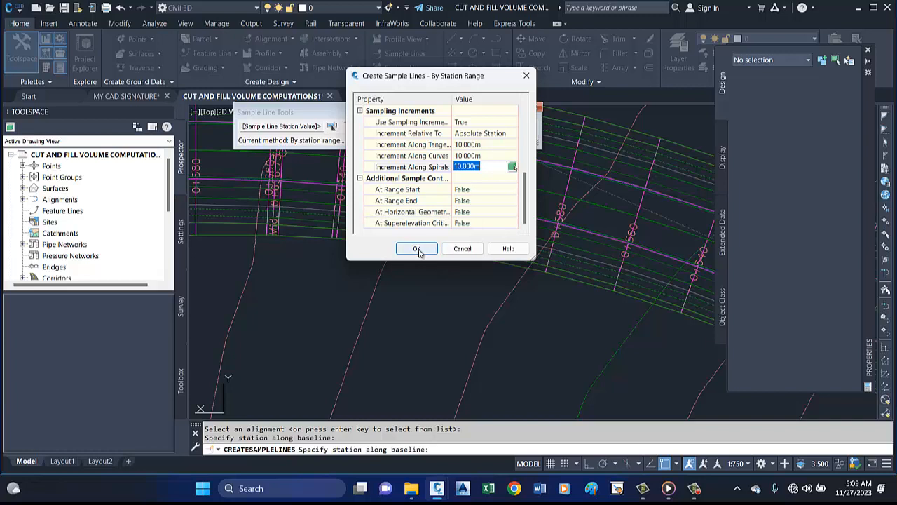
# Step: Set sampling at range start, range end and horizontal geometry points to True, and generate the sample lines
pyautogui.click(462, 191)
pyautogui.click(462, 190)
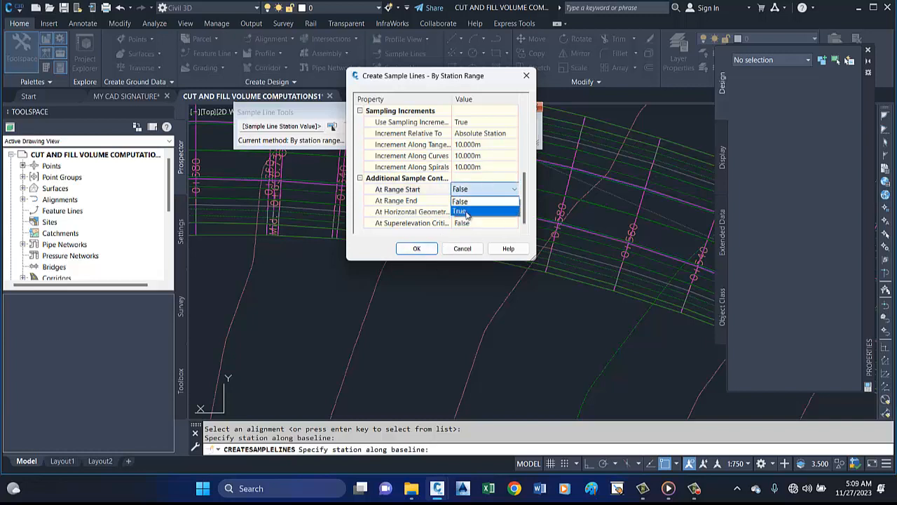
pyautogui.click(472, 201)
pyautogui.click(473, 201)
pyautogui.click(472, 201)
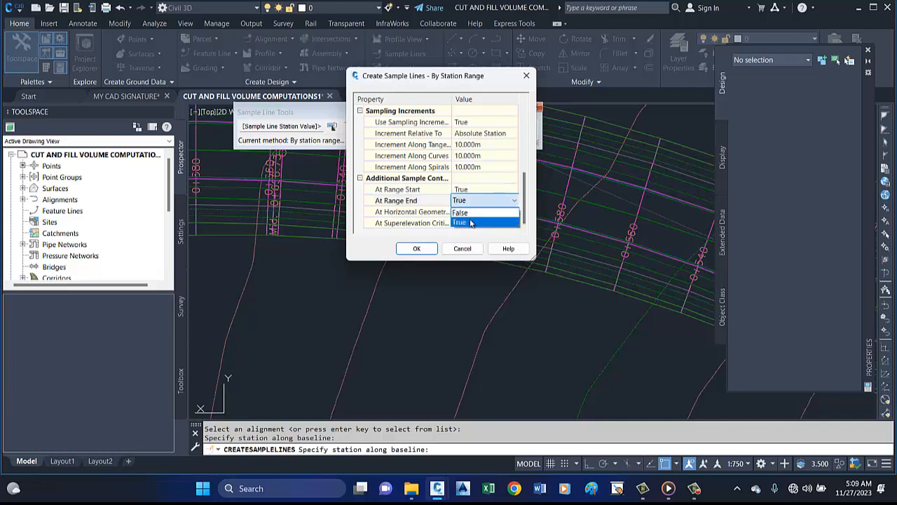
pyautogui.click(473, 213)
pyautogui.click(473, 213)
pyautogui.click(473, 213)
pyautogui.click(473, 232)
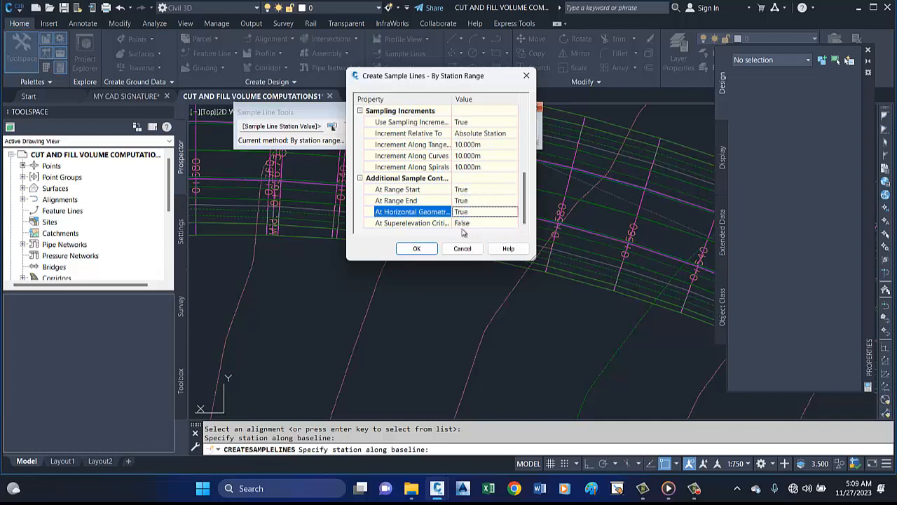
pyautogui.click(427, 252)
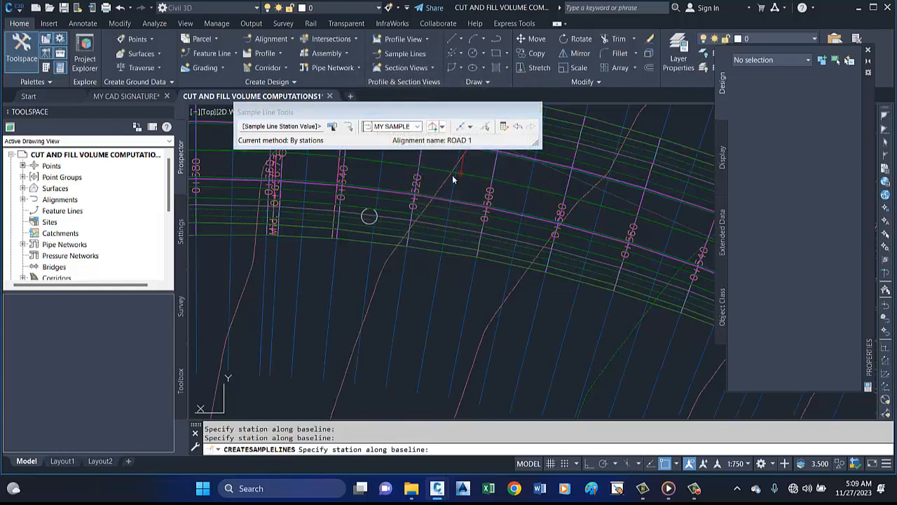
# Step: End the sample line command and examine the generated sample lines and their station labels along the ROAD 1 corridor
pyautogui.press('Return')
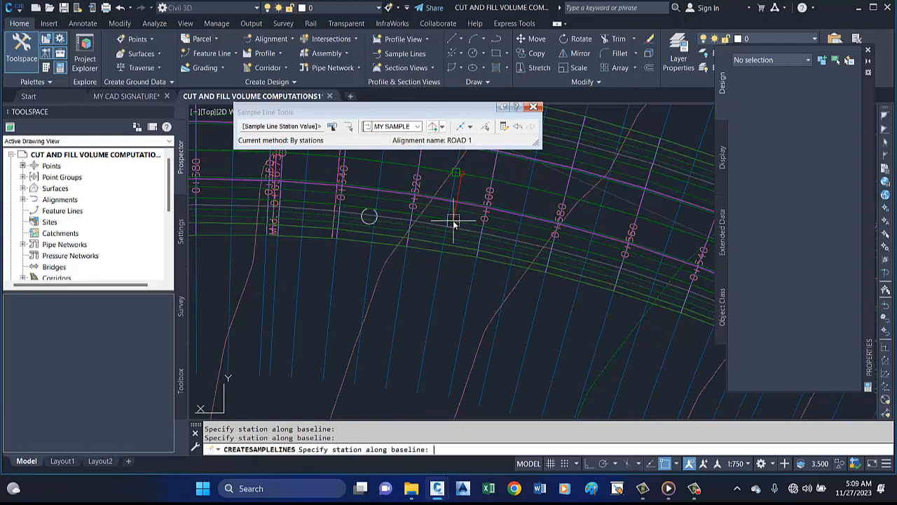
pyautogui.scroll(-2, 554, 222)
pyautogui.scroll(-2, 553, 223)
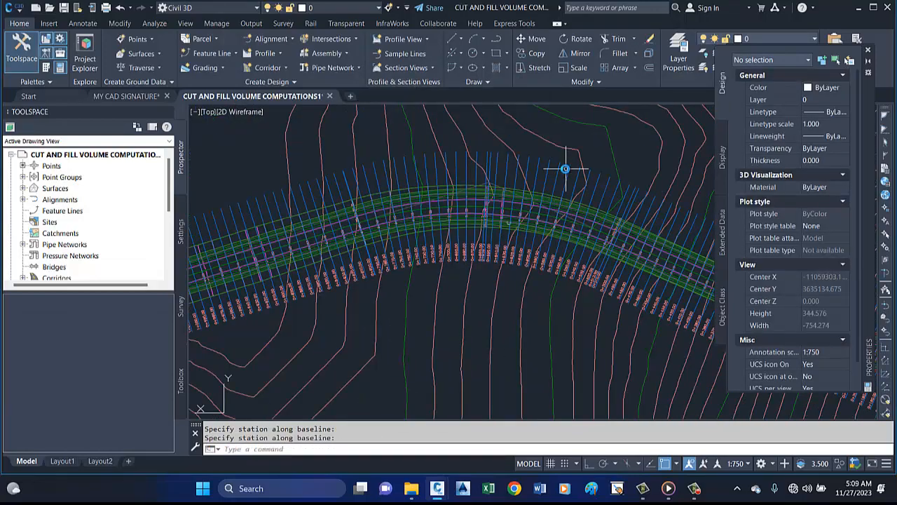
pyautogui.scroll(-3, 560, 169)
pyautogui.scroll(4, 299, 385)
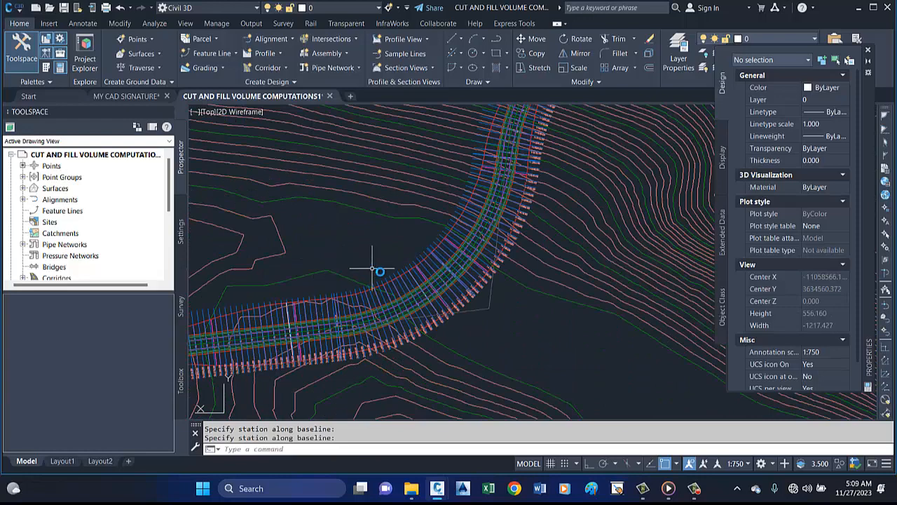
pyautogui.scroll(2, 459, 236)
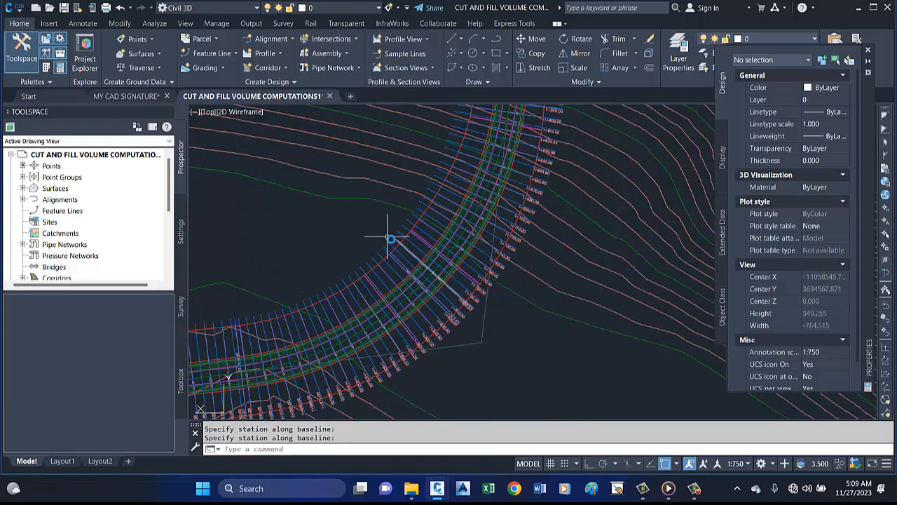
pyautogui.moveTo(396, 247)
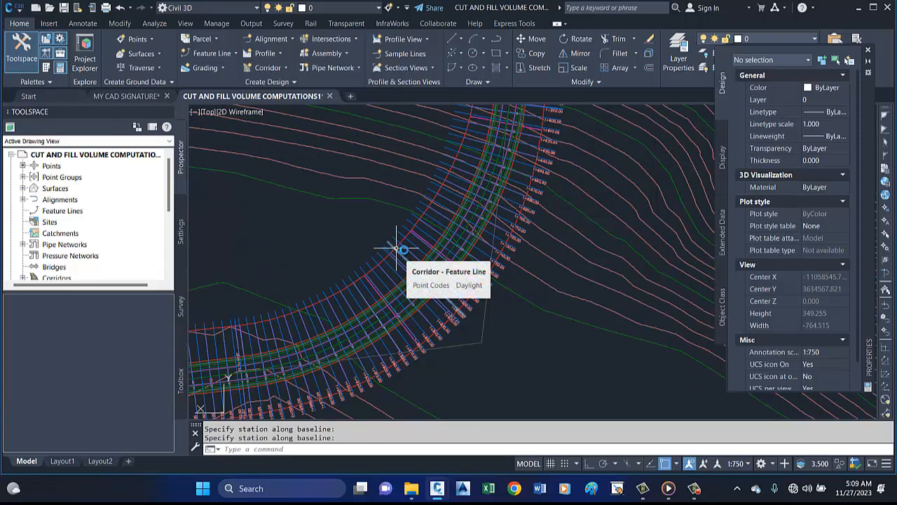
pyautogui.scroll(2, 485, 315)
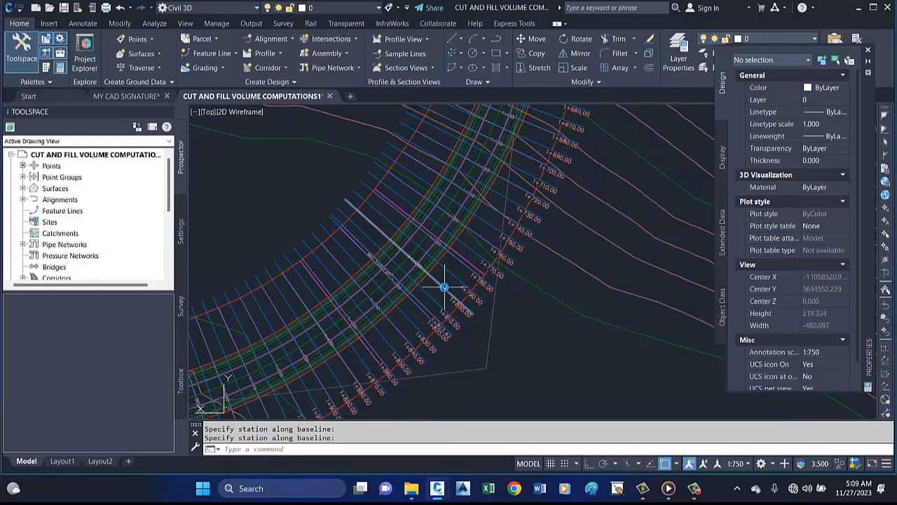
pyautogui.scroll(-2, 491, 215)
pyautogui.scroll(-8, 337, 247)
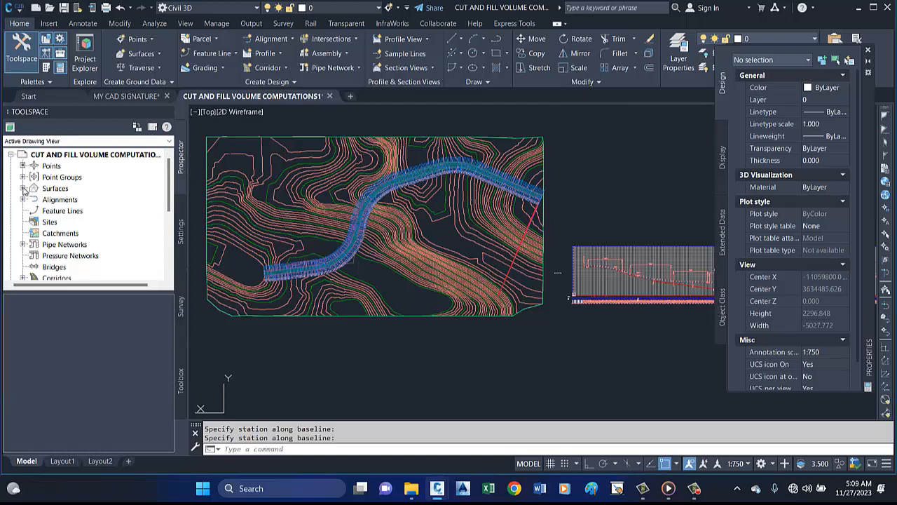
# Step: Create a corridor surface in the MY CORRIDOR properties using Links data with the Top code, and apply it
pyautogui.scroll(-1, 76, 178)
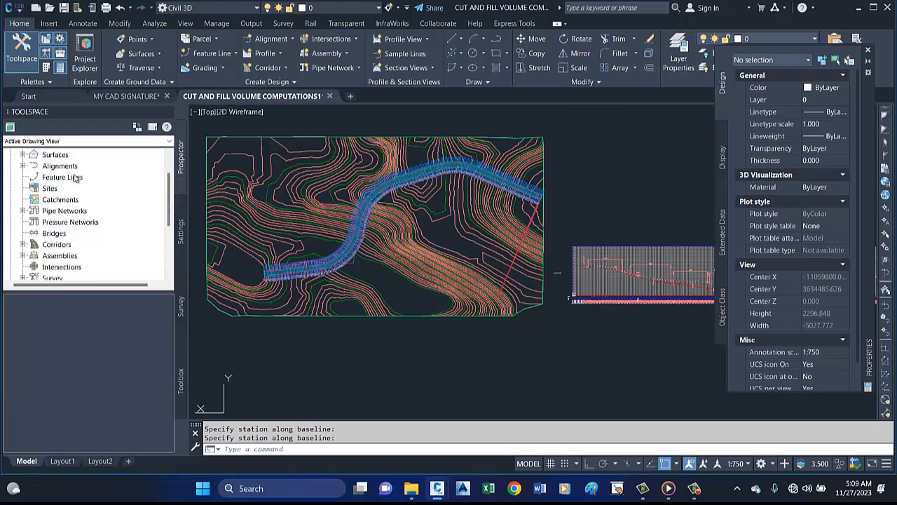
pyautogui.scroll(-1, 75, 178)
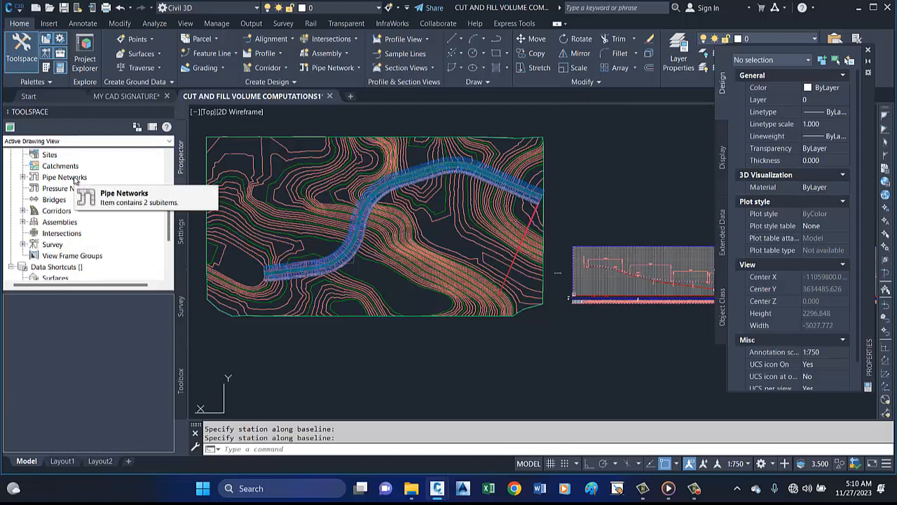
pyautogui.click(23, 211)
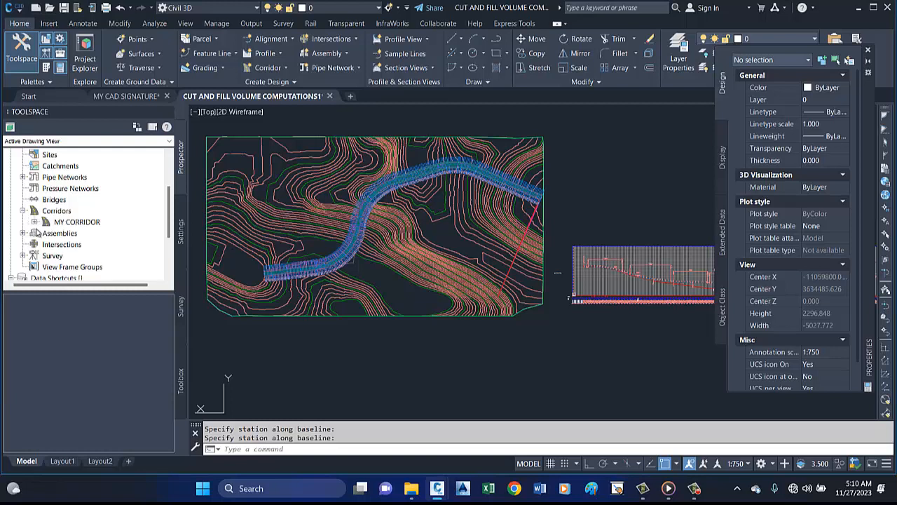
pyautogui.rightClick(73, 223)
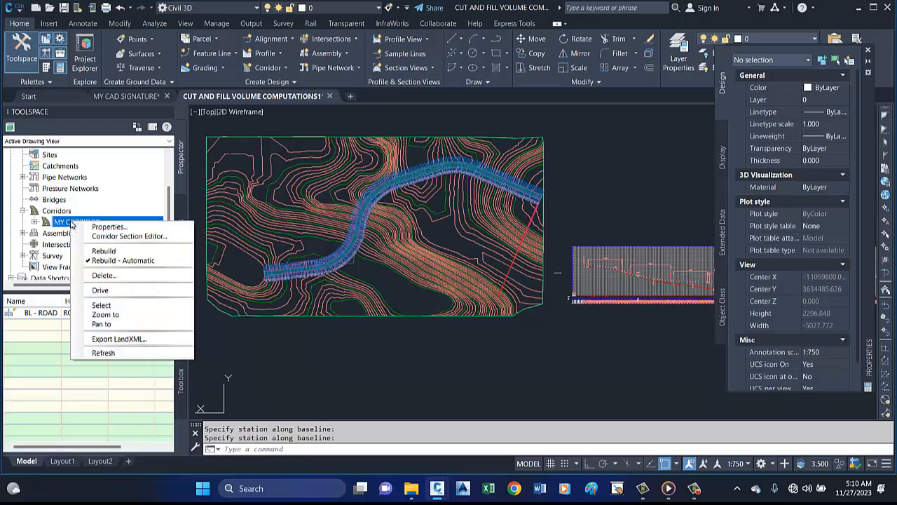
pyautogui.press('Escape')
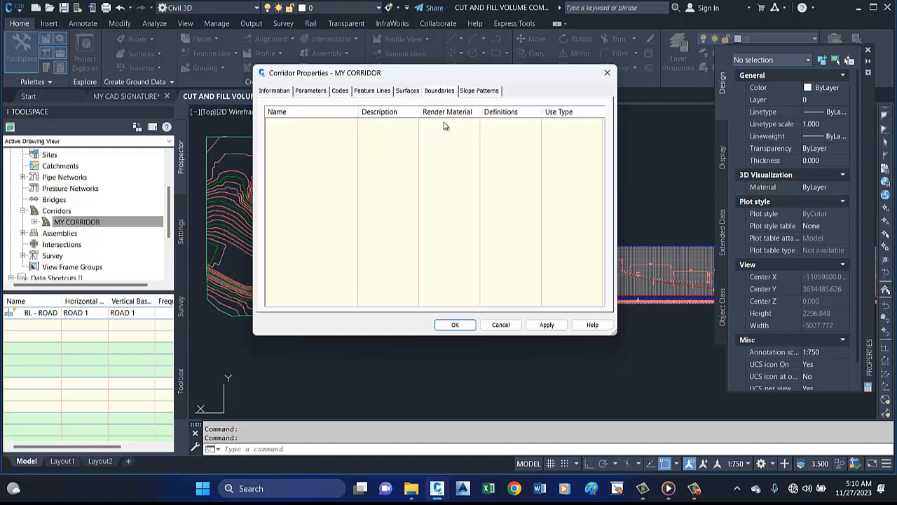
pyautogui.click(406, 91)
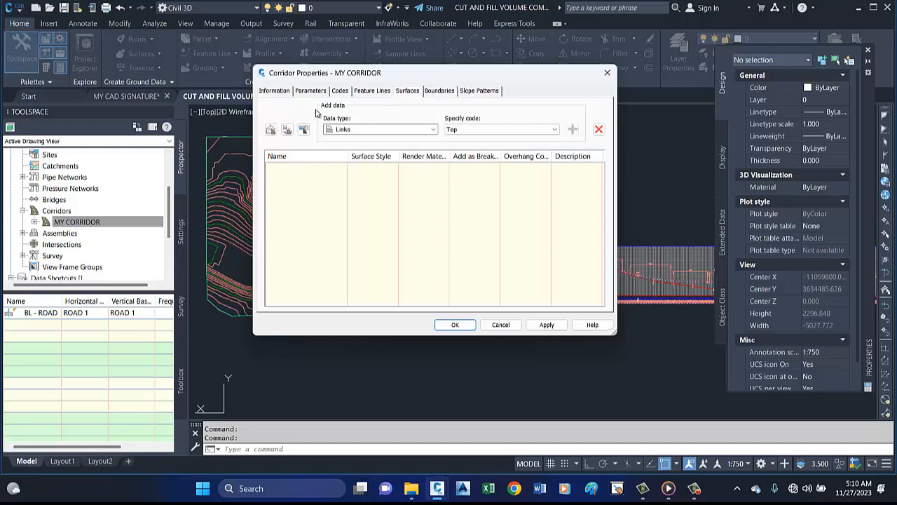
pyautogui.click(271, 129)
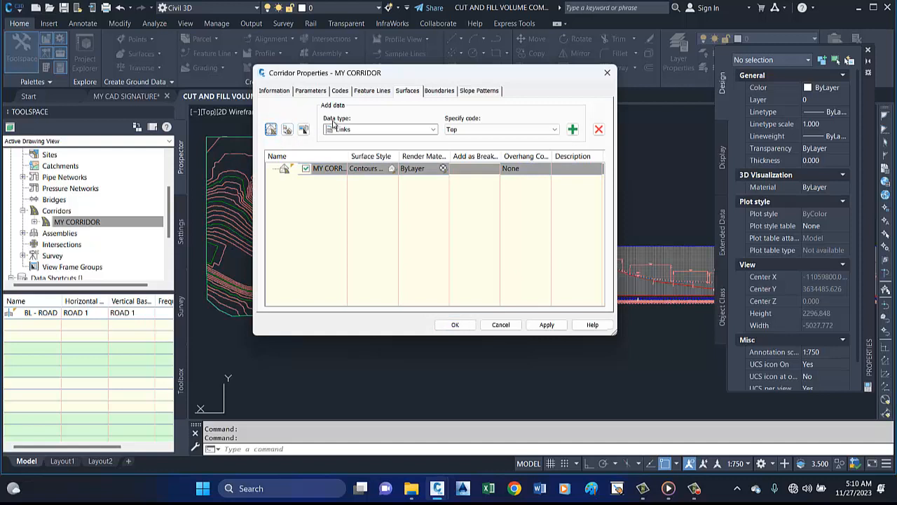
pyautogui.click(455, 132)
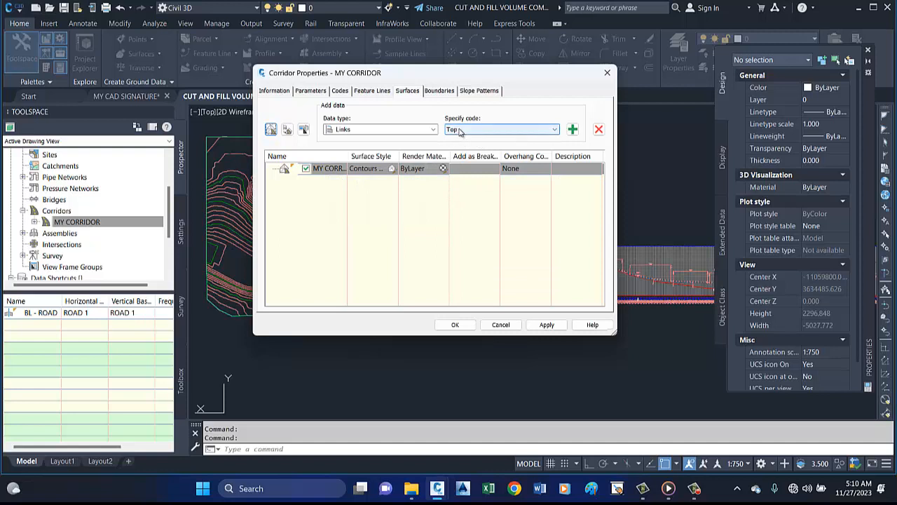
pyautogui.click(573, 130)
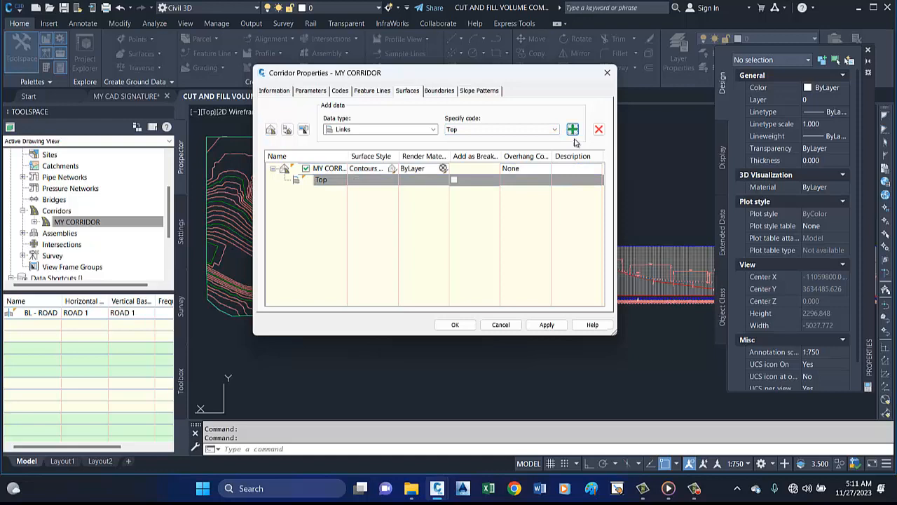
pyautogui.click(547, 324)
pyautogui.click(455, 324)
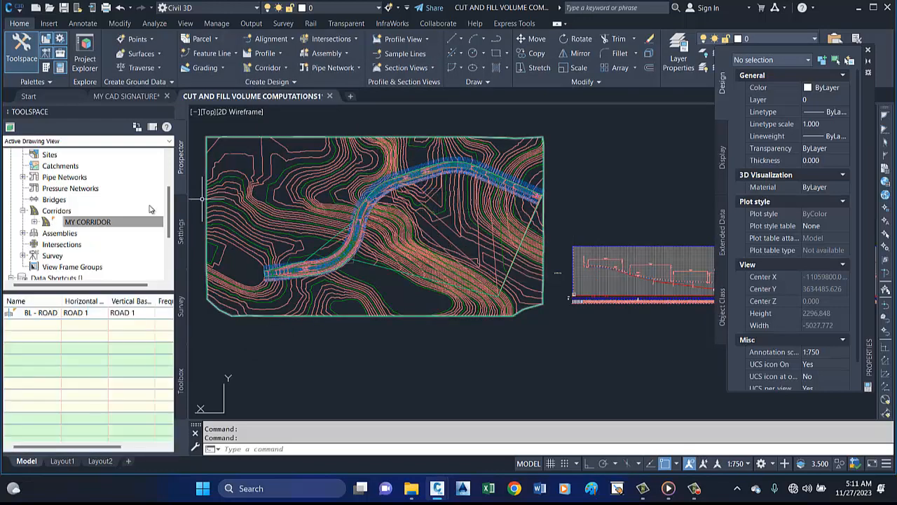
# Step: Add the corridor extents as the outer boundary of the MY CORRIDOR surface and apply the change
pyautogui.click(98, 223)
pyautogui.rightClick(98, 223)
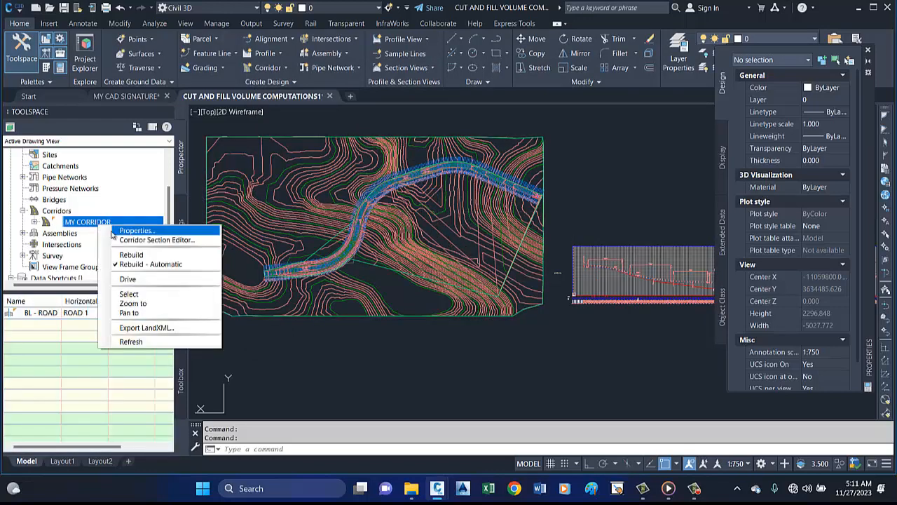
pyautogui.click(116, 229)
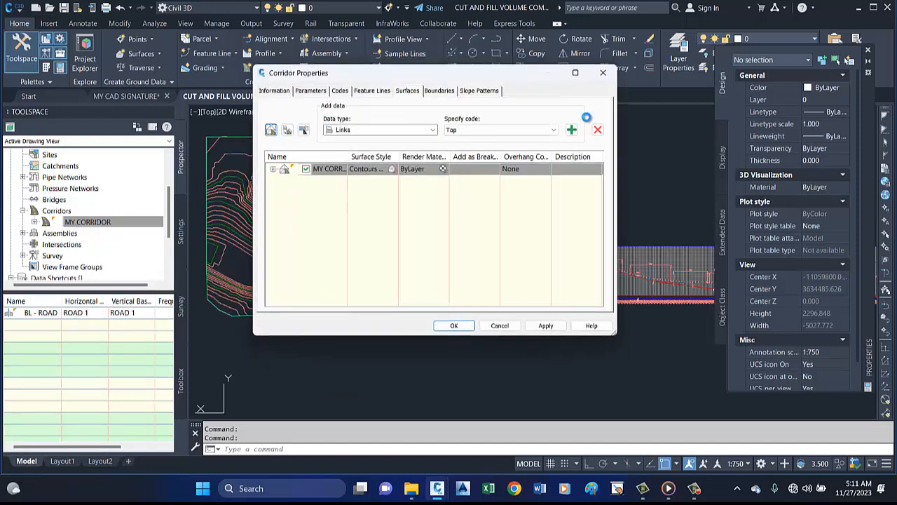
pyautogui.click(441, 92)
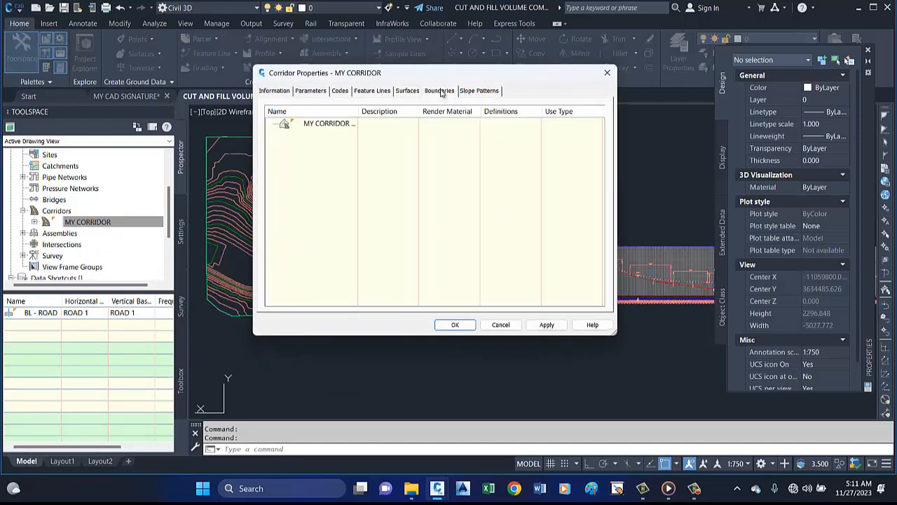
pyautogui.click(318, 126)
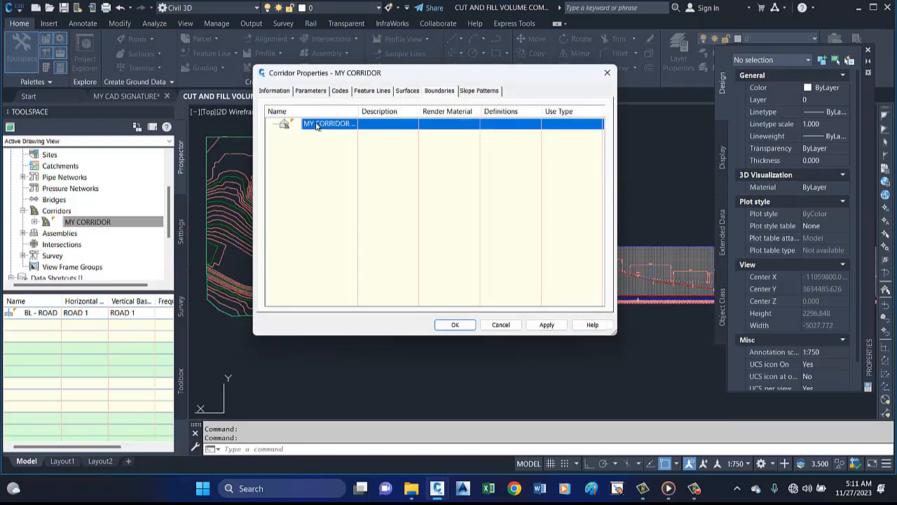
pyautogui.rightClick(317, 126)
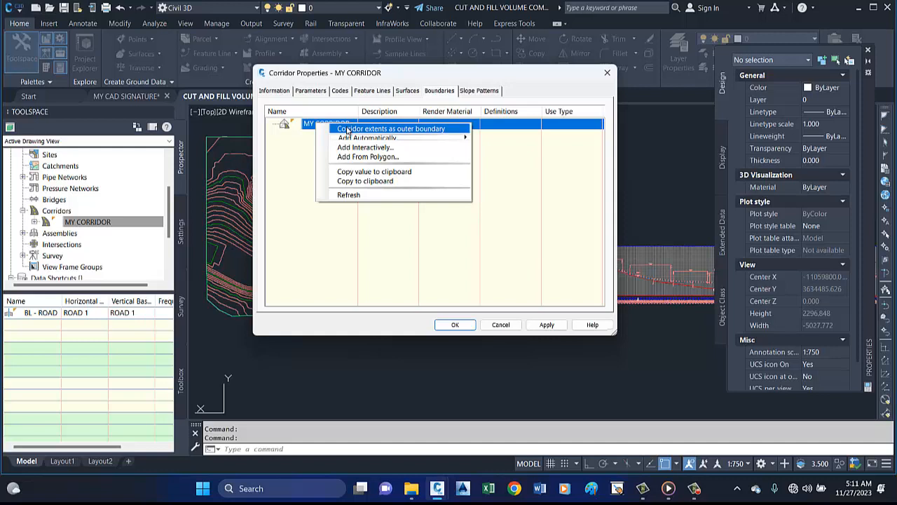
pyautogui.click(348, 129)
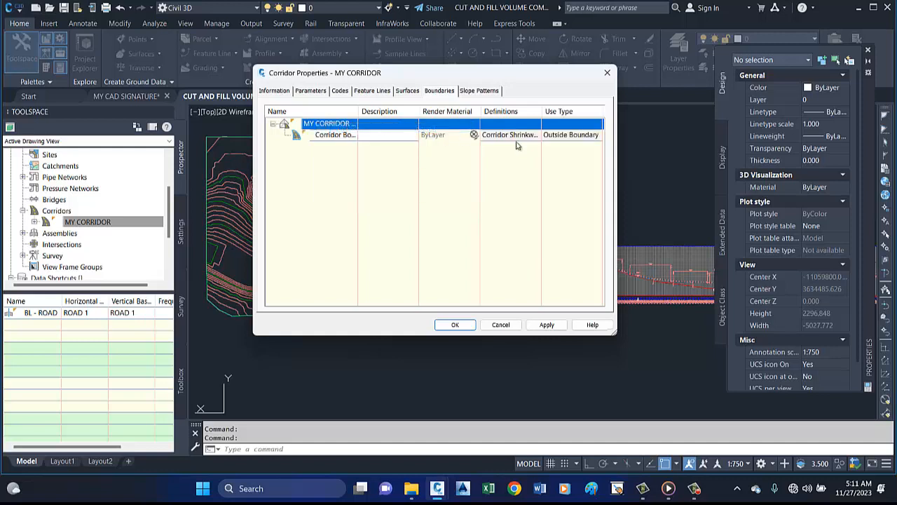
pyautogui.click(547, 324)
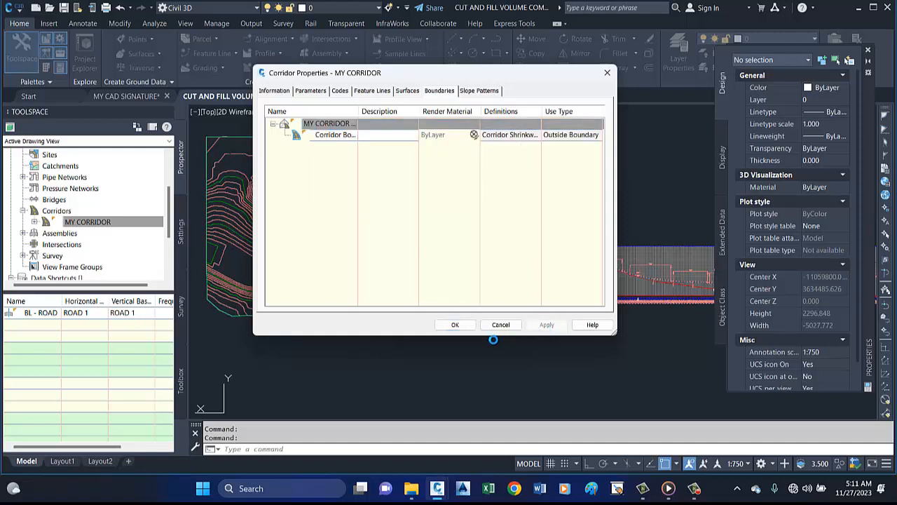
pyautogui.click(455, 325)
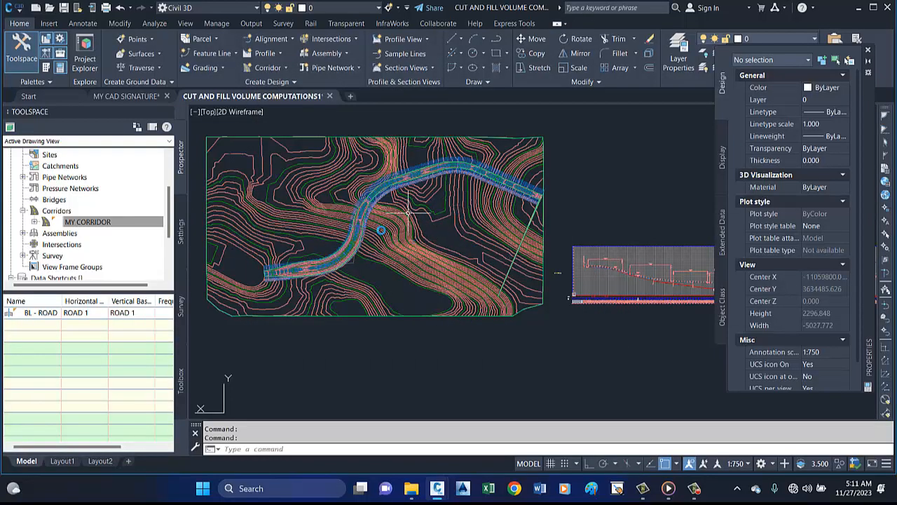
# Step: Examine the bounded corridor surface contours and sample lines along the full length of the road
pyautogui.scroll(6, 358, 251)
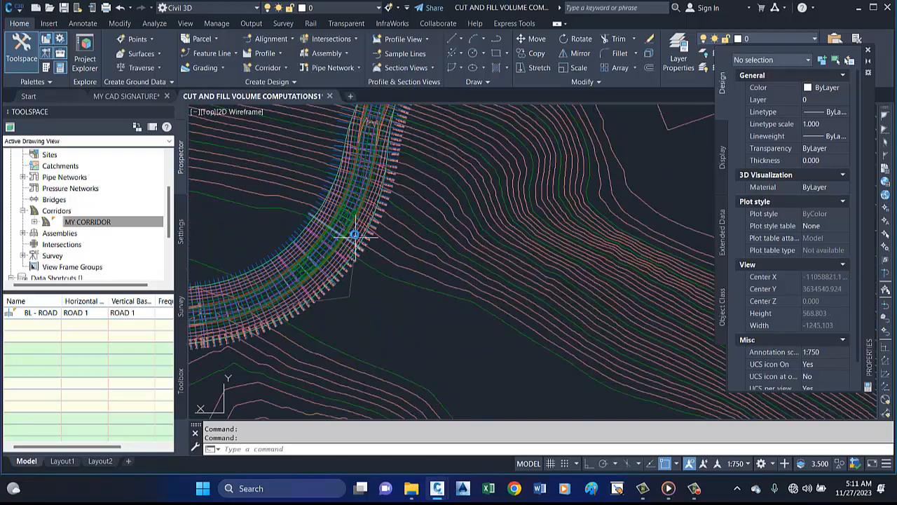
pyautogui.scroll(4, 355, 235)
pyautogui.scroll(-4, 356, 245)
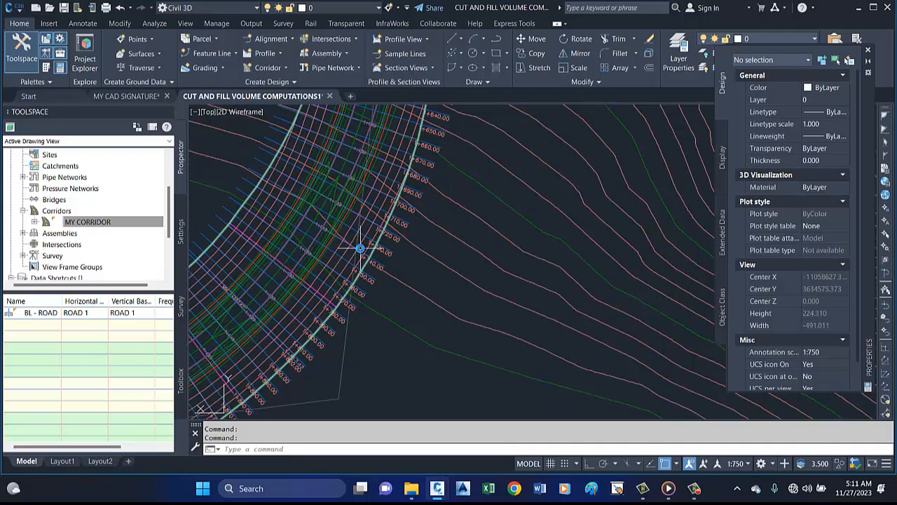
pyautogui.scroll(-3, 365, 185)
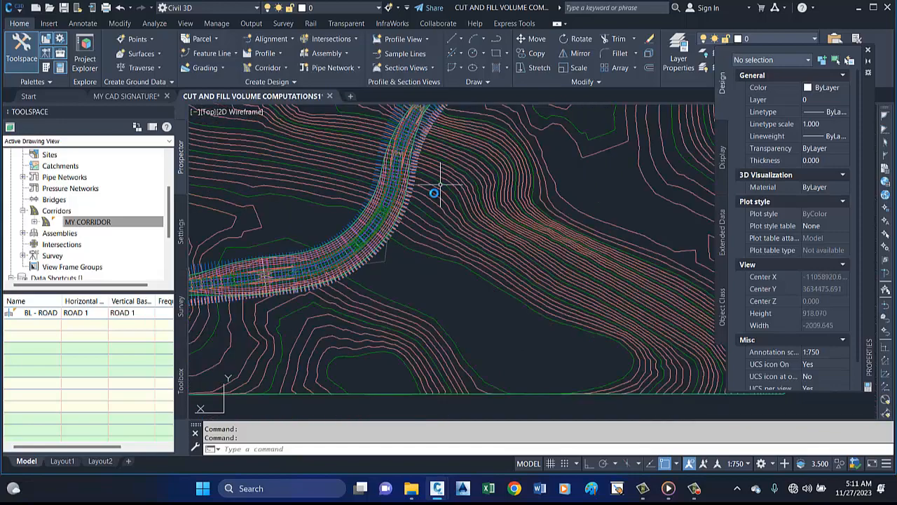
pyautogui.scroll(3, 294, 262)
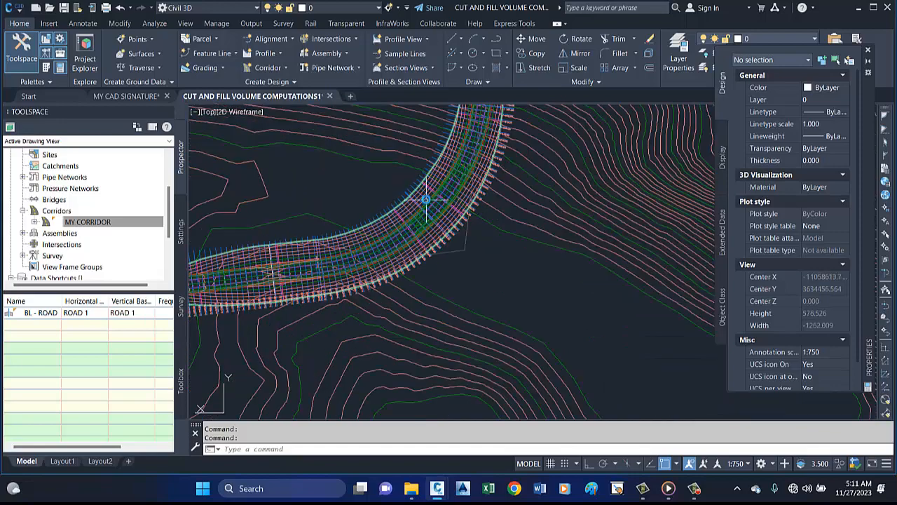
pyautogui.scroll(3, 401, 260)
pyautogui.scroll(-1, 401, 260)
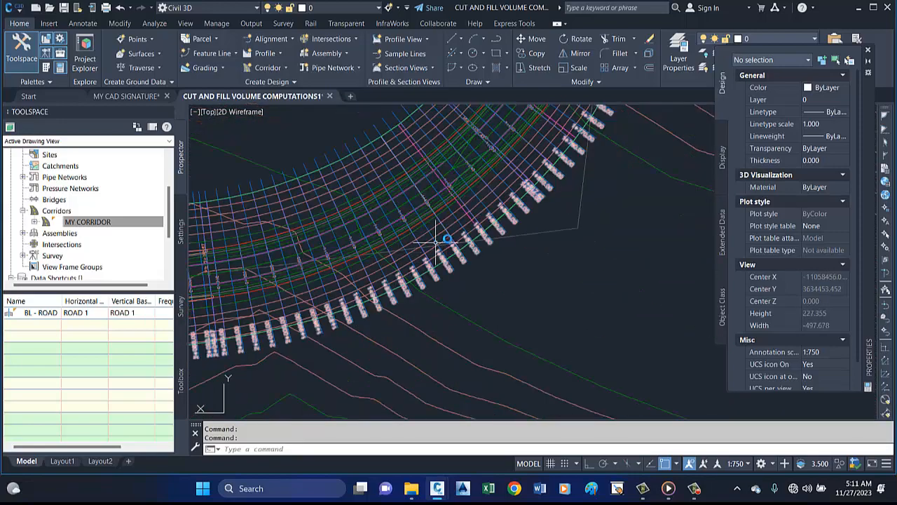
pyautogui.scroll(-1, 441, 244)
pyautogui.scroll(-4, 446, 248)
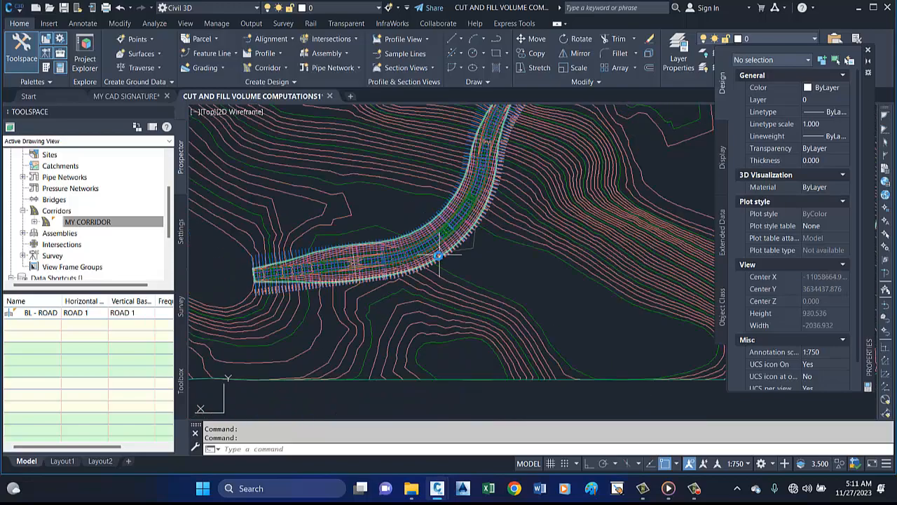
pyautogui.scroll(-4, 479, 155)
pyautogui.scroll(5, 479, 156)
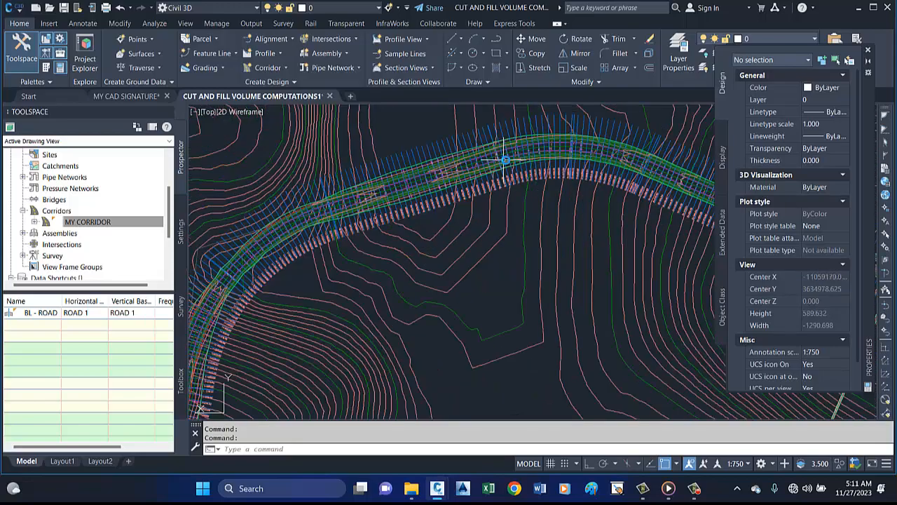
pyautogui.scroll(-5, 522, 150)
pyautogui.scroll(-2, 440, 166)
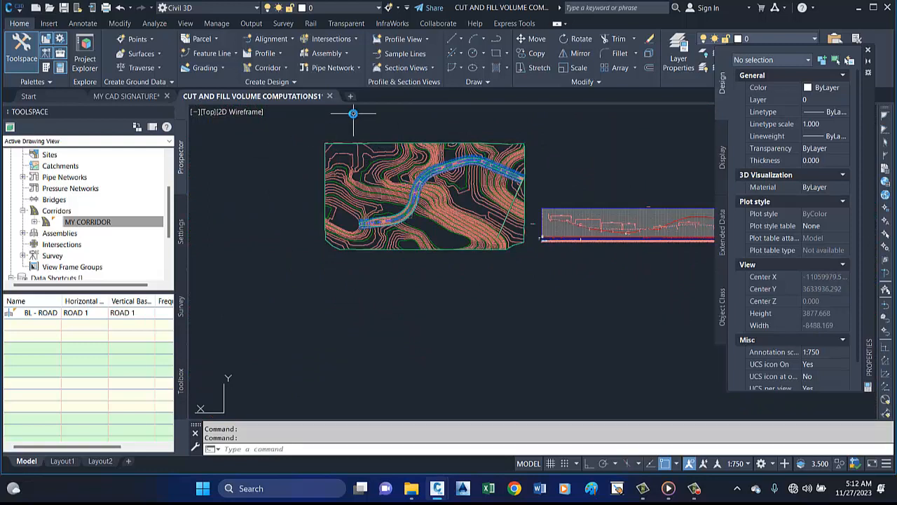
# Step: Start the Create Sample Lines command and pick the ROAD 1 alignment inside the corridor
pyautogui.click(415, 51)
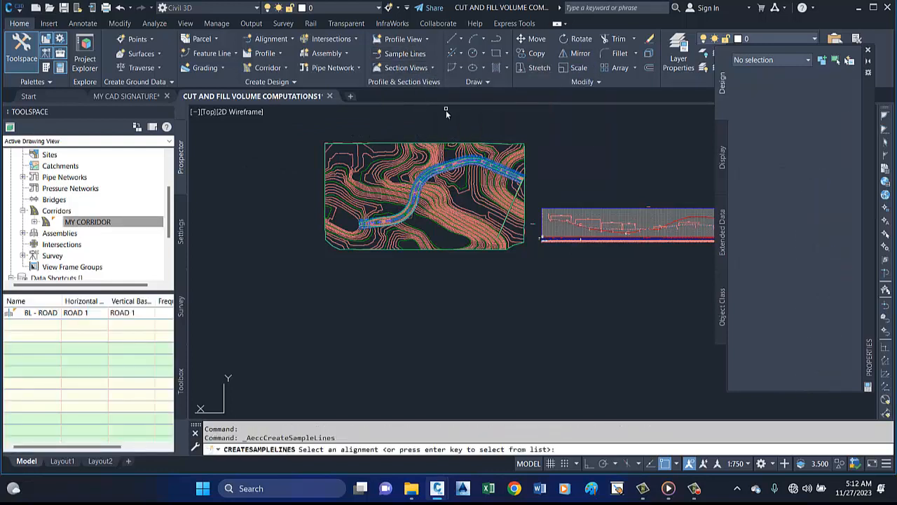
pyautogui.scroll(5, 421, 196)
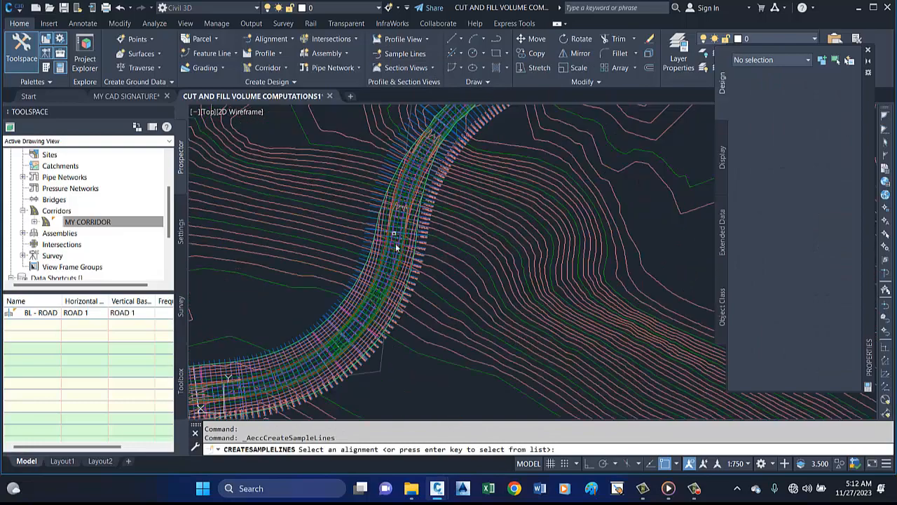
pyautogui.scroll(4, 360, 332)
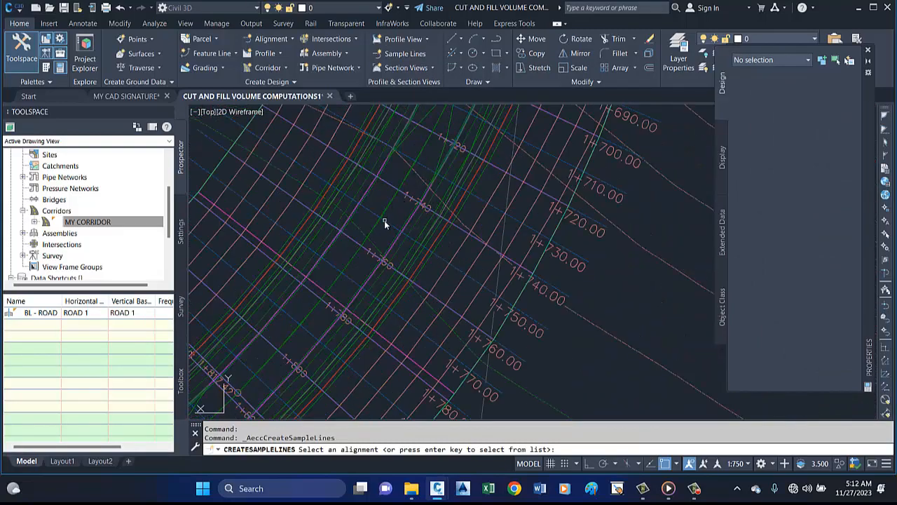
pyautogui.scroll(-4, 384, 220)
pyautogui.scroll(5, 364, 312)
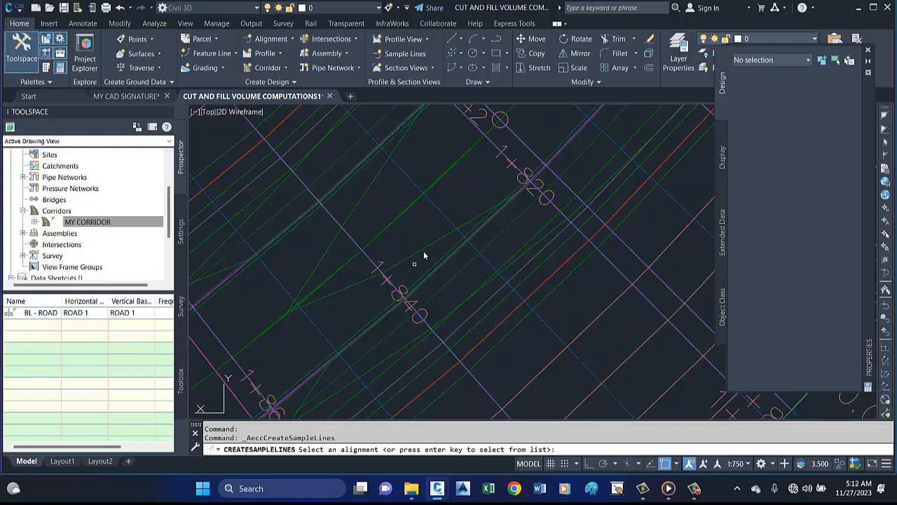
pyautogui.scroll(-5, 425, 192)
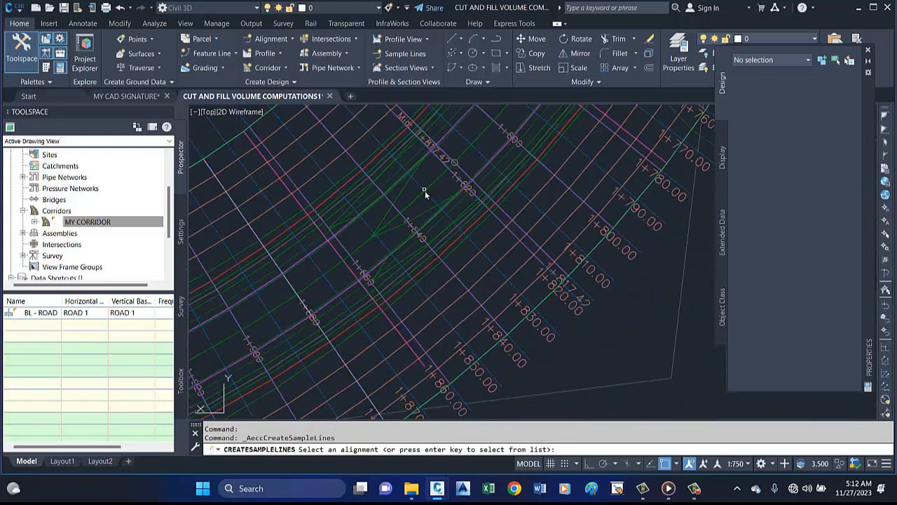
pyautogui.scroll(-5, 424, 201)
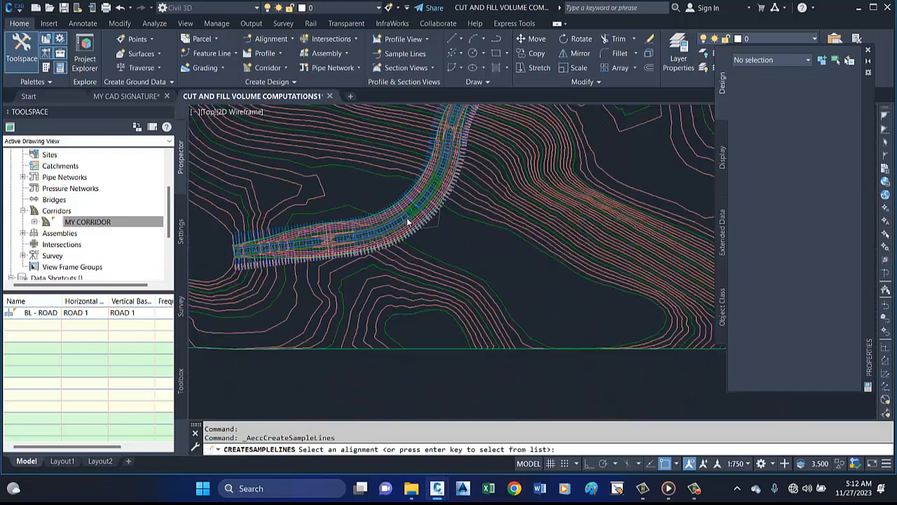
pyautogui.scroll(-2, 403, 213)
pyautogui.scroll(6, 473, 148)
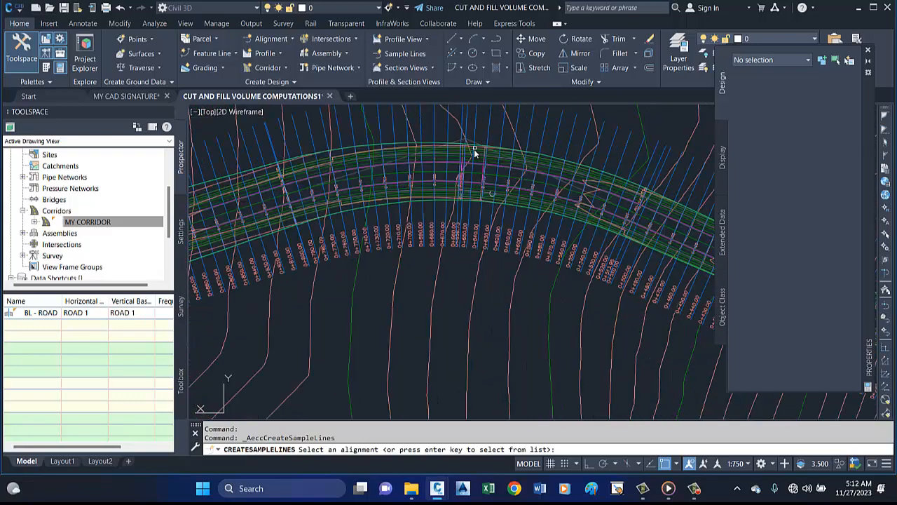
pyautogui.scroll(4, 519, 175)
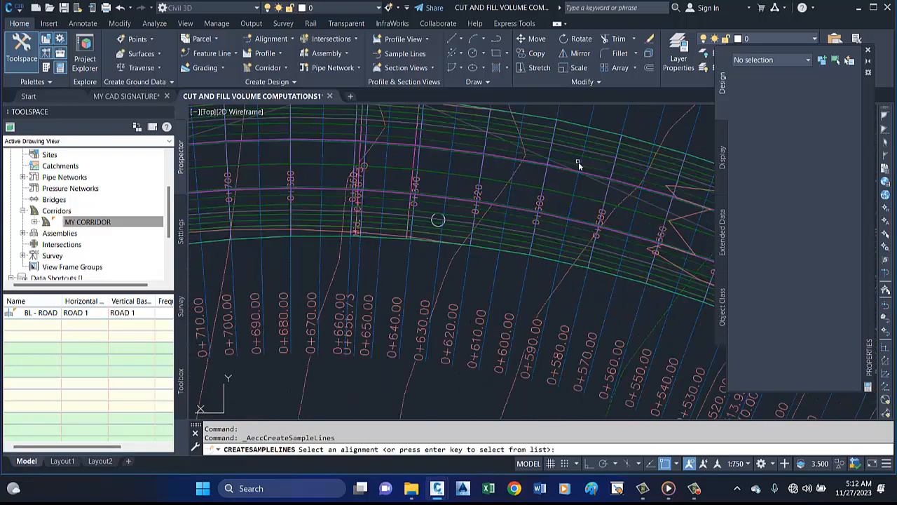
pyautogui.click(621, 190)
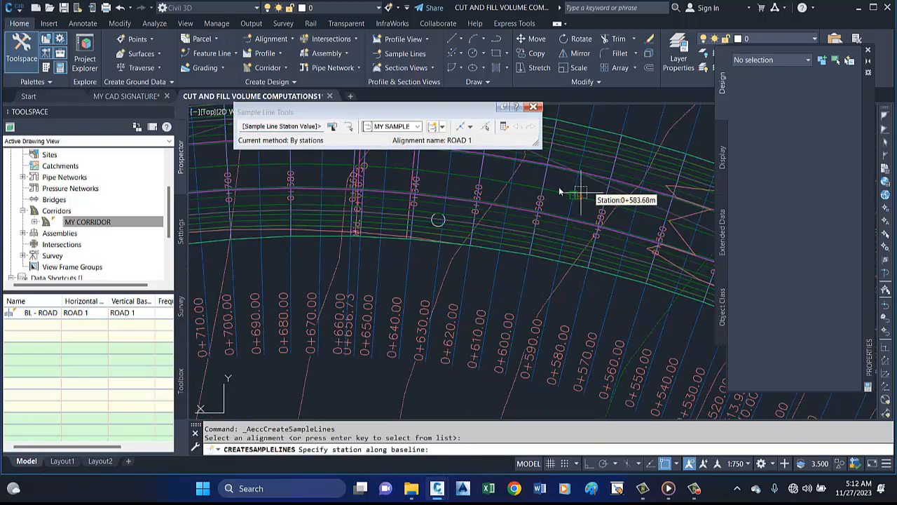
# Step: Sample more sources for the MY SAMPLE LINES group, adding EG SURFACE, MY CORRIDOR and the corridor surface as sampled sources
pyautogui.click(442, 126)
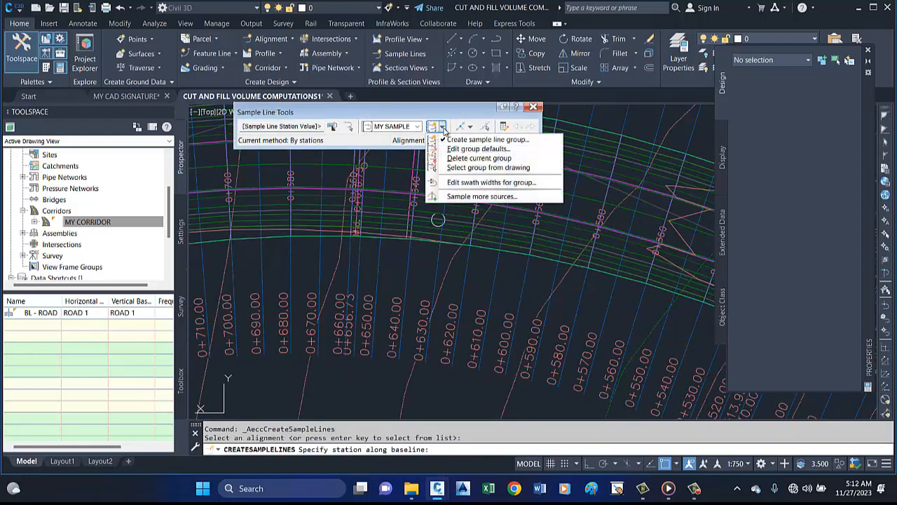
pyautogui.click(464, 197)
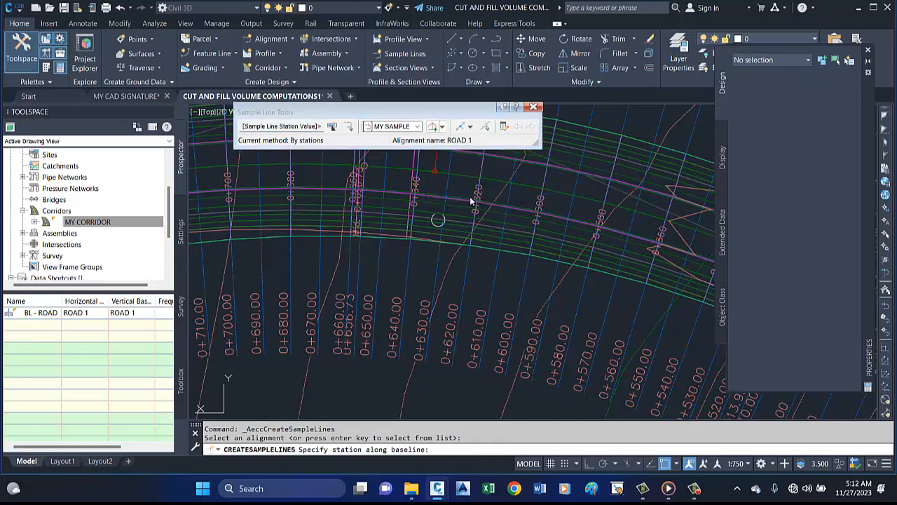
pyautogui.click(315, 202)
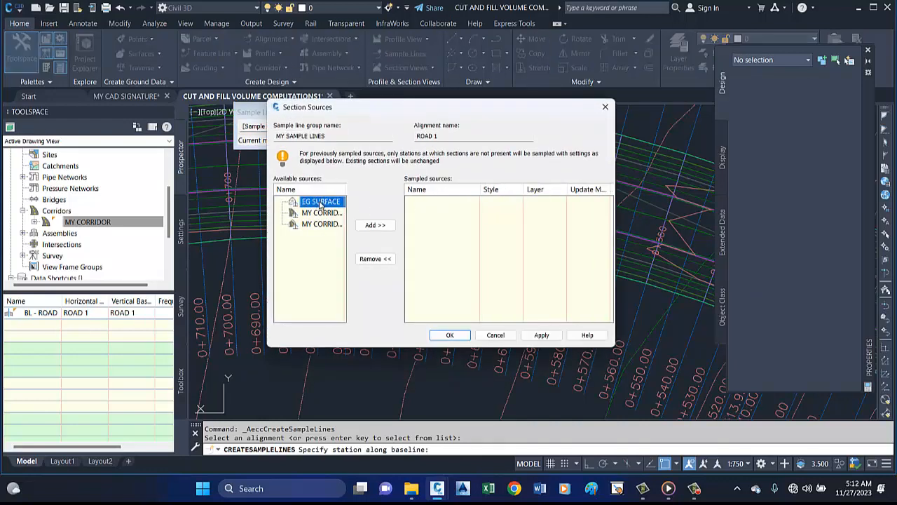
pyautogui.click(379, 225)
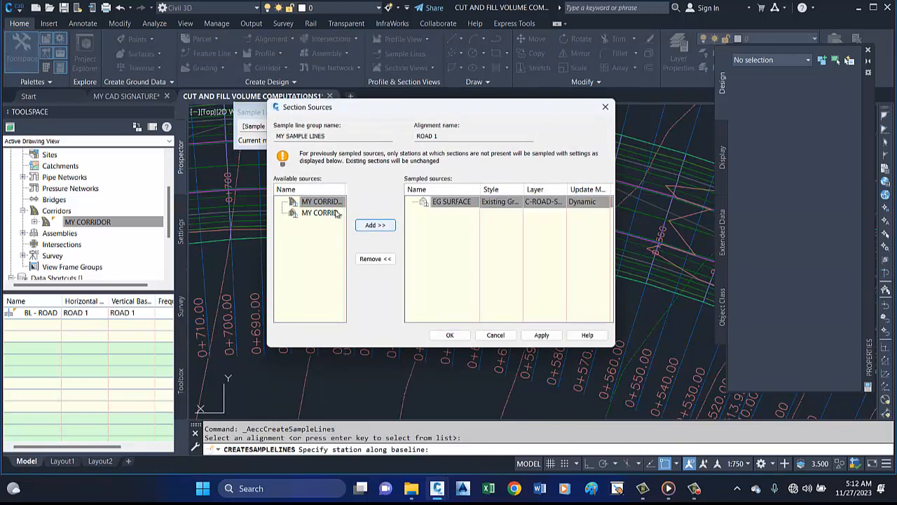
pyautogui.click(322, 203)
pyautogui.click(371, 225)
pyautogui.click(315, 202)
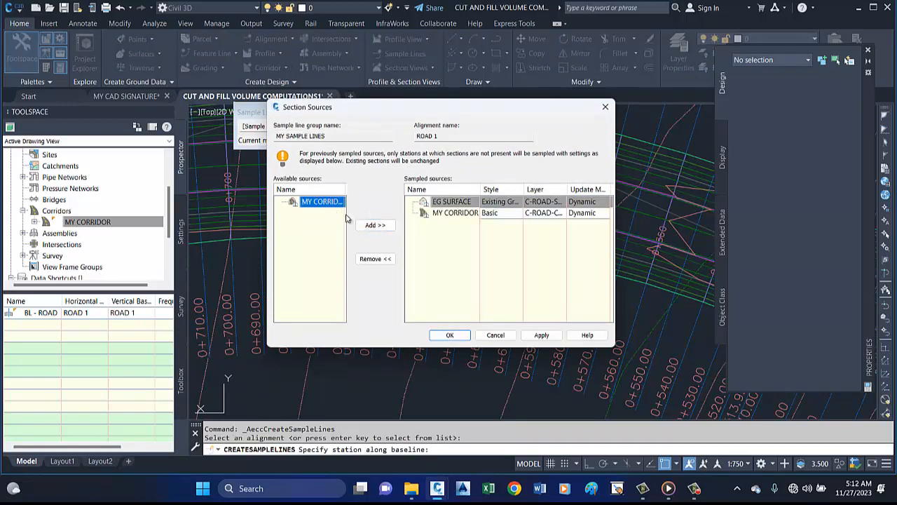
pyautogui.click(373, 225)
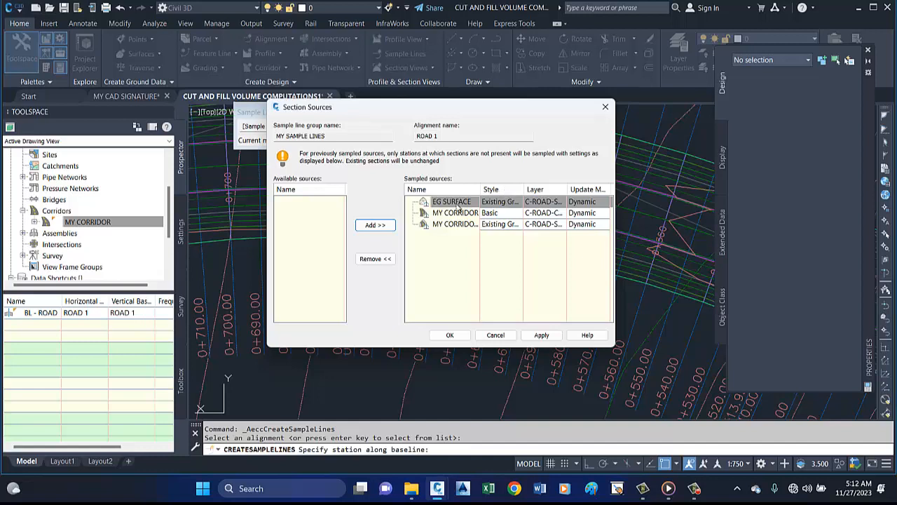
# Step: Set the section style of the sampled corridor surface to Finished Ground and apply the section sources
pyautogui.click(502, 224)
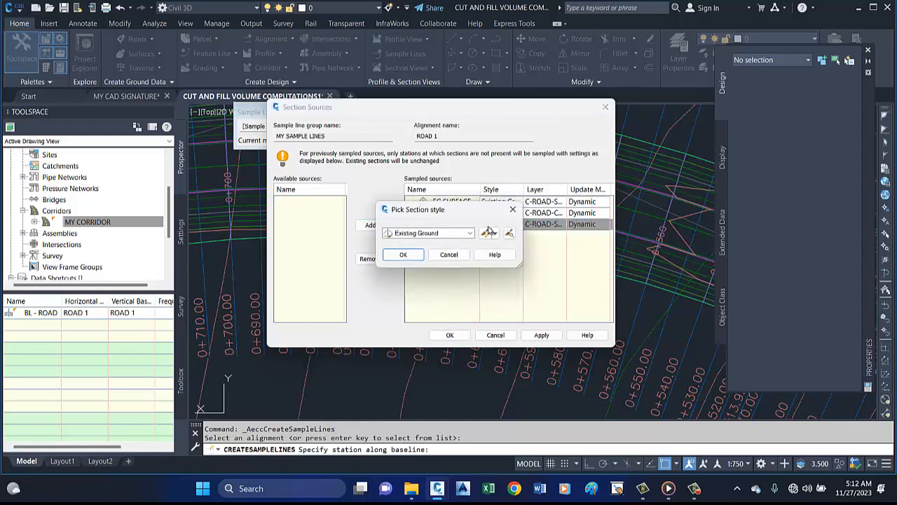
pyautogui.click(471, 234)
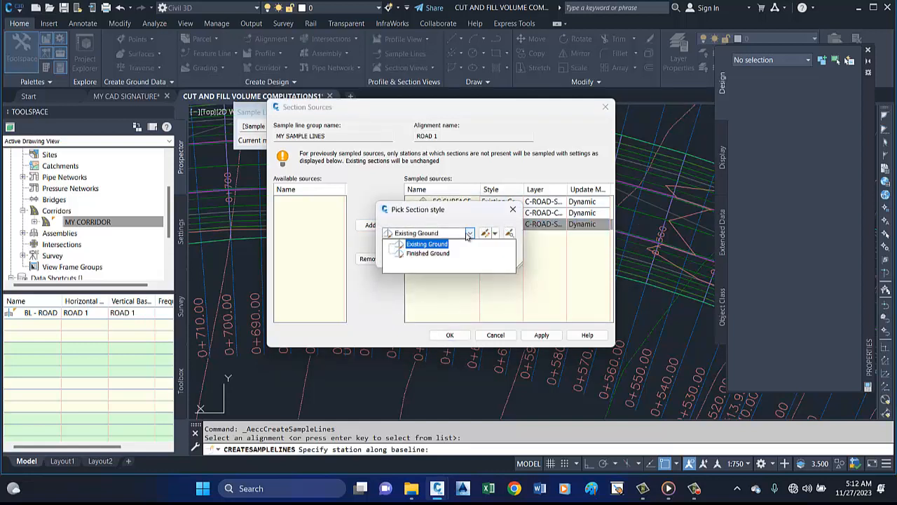
pyautogui.click(428, 253)
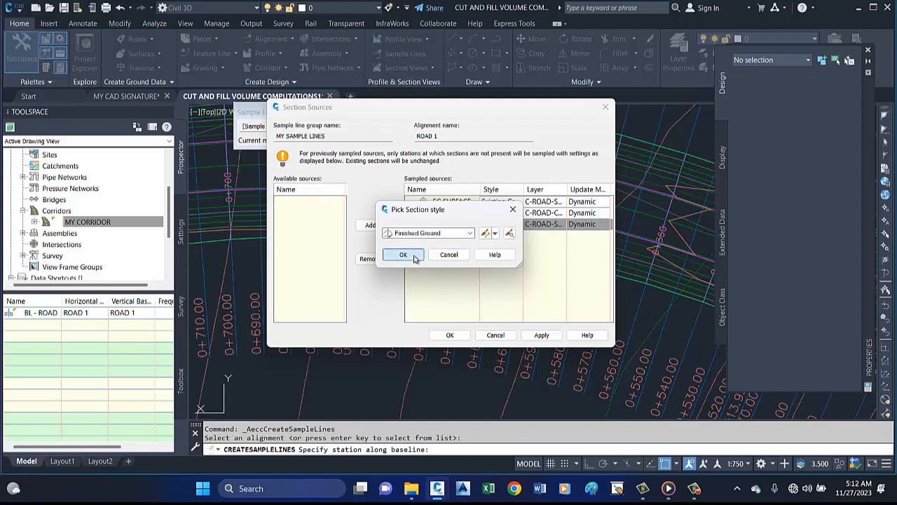
pyautogui.click(413, 257)
pyautogui.click(541, 334)
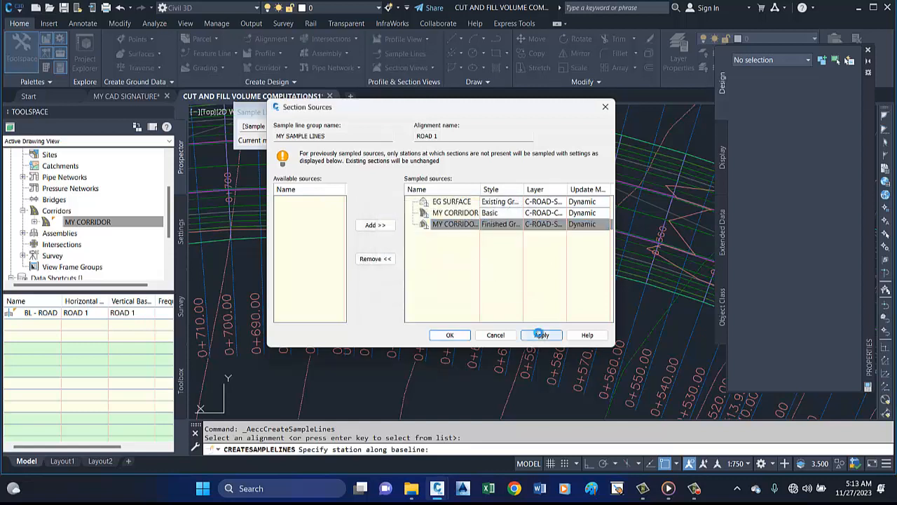
pyautogui.click(449, 334)
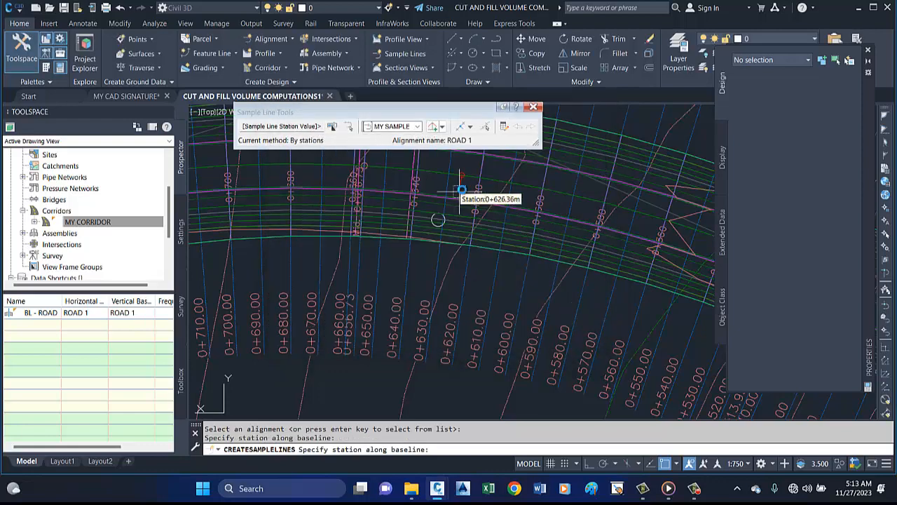
# Step: Create sample lines by range of stations from alignment start to end, appending all duplicate stations as new lines, and end the command
pyautogui.click(470, 126)
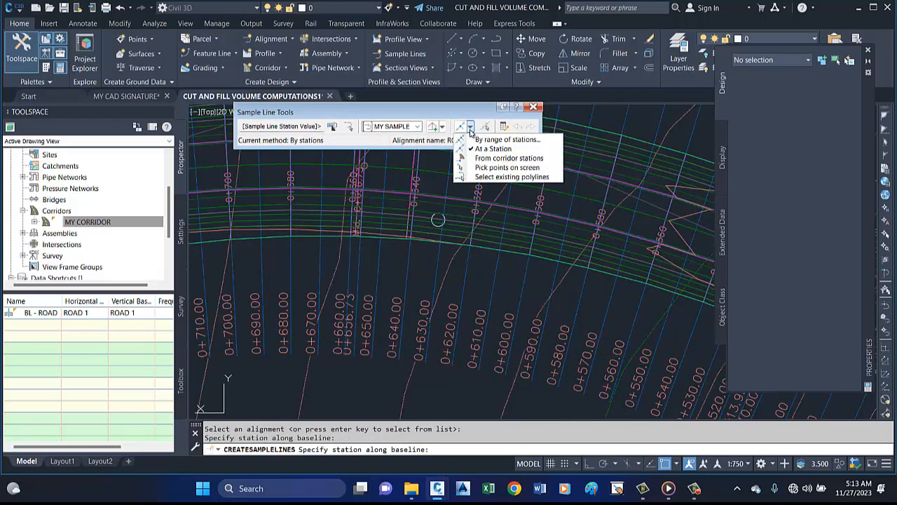
pyautogui.click(490, 140)
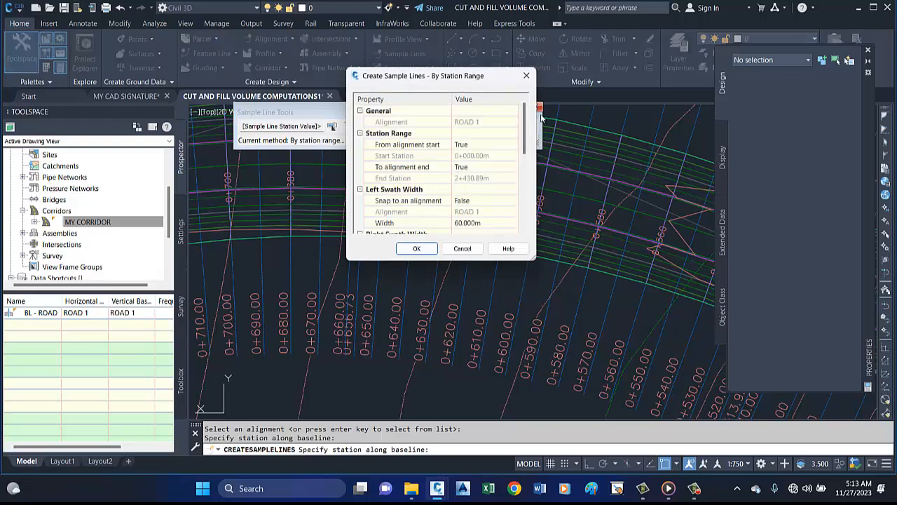
pyautogui.click(420, 252)
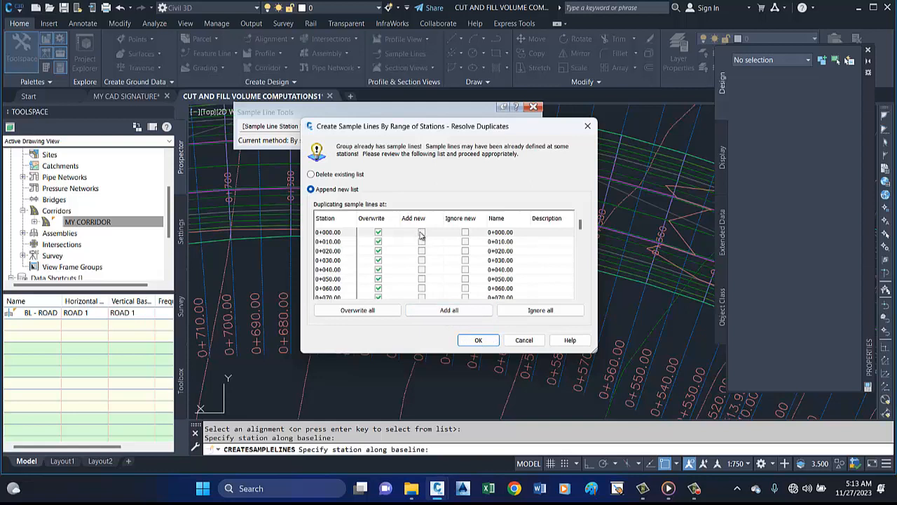
pyautogui.click(463, 316)
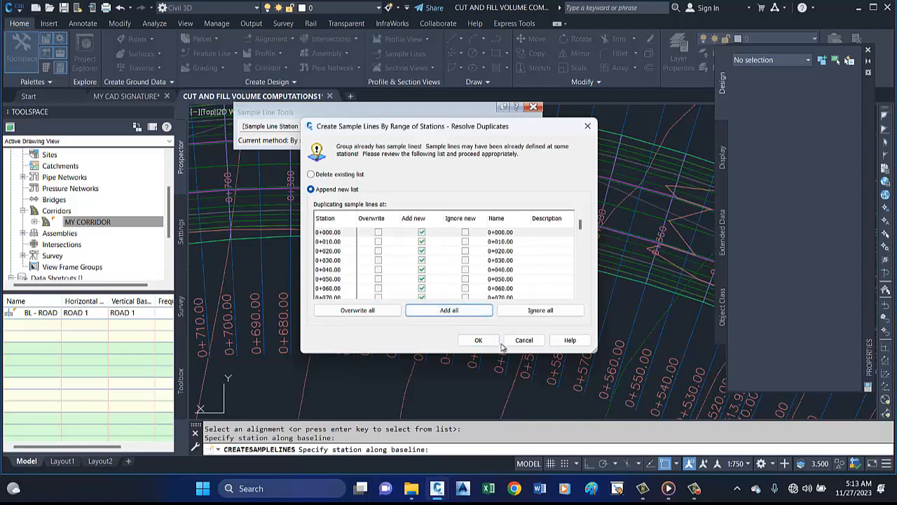
pyautogui.click(478, 340)
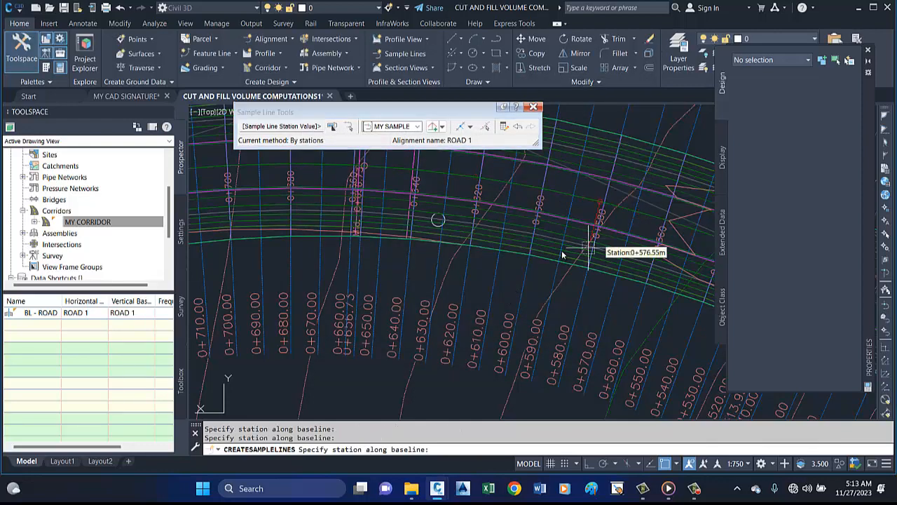
pyautogui.press('Return')
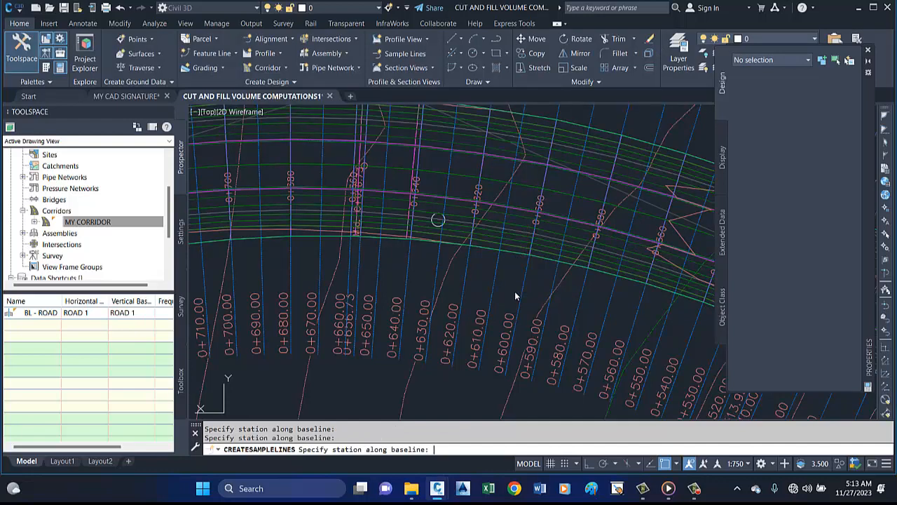
pyautogui.press('Return')
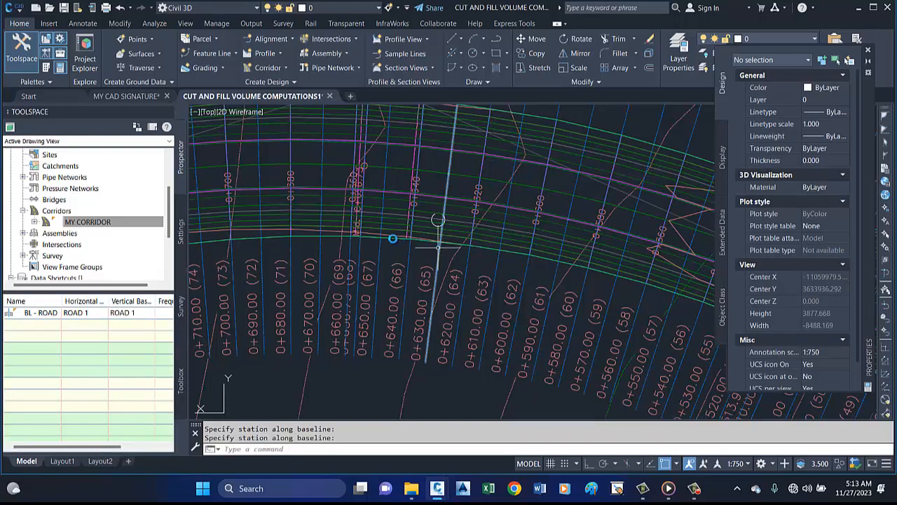
# Step: Start computing materials for ROAD 1 with the MY SAMPLE LINES group, using Earthworks as the quantity takeoff criteria
pyautogui.scroll(-4, 387, 239)
pyautogui.scroll(-4, 385, 238)
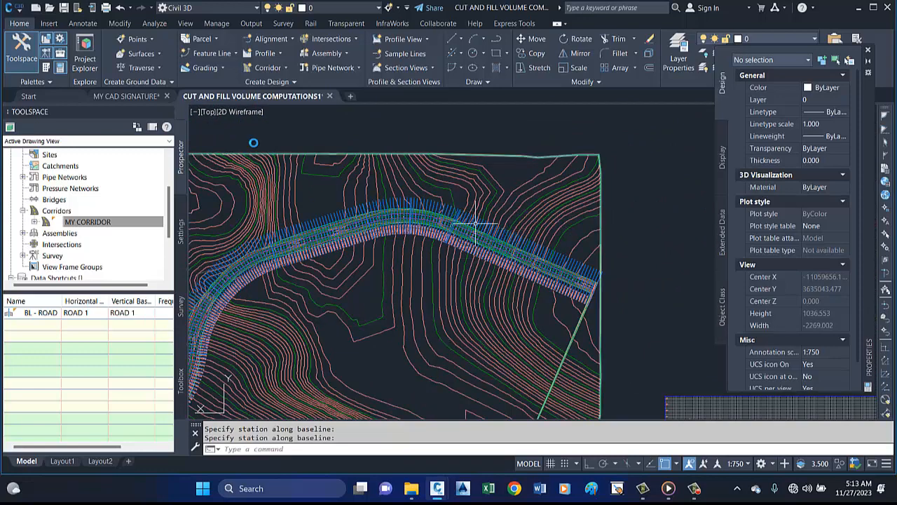
pyautogui.click(155, 23)
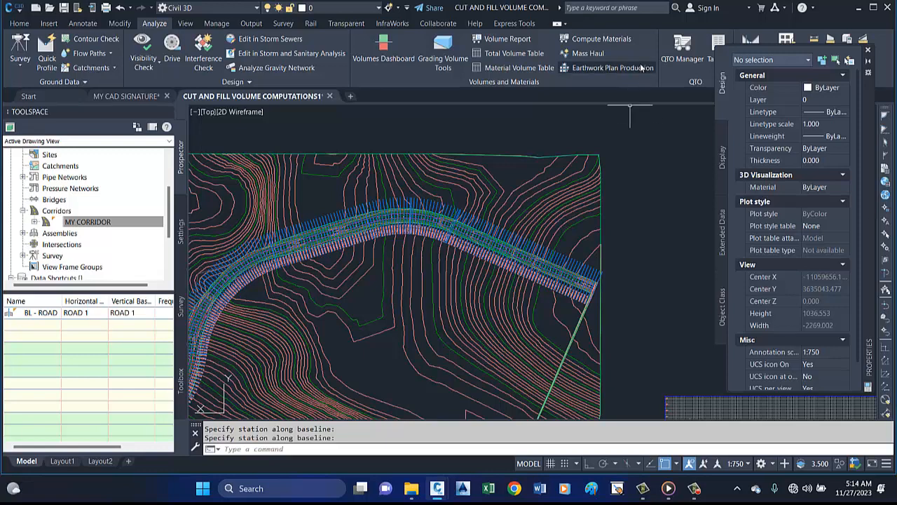
pyautogui.click(604, 40)
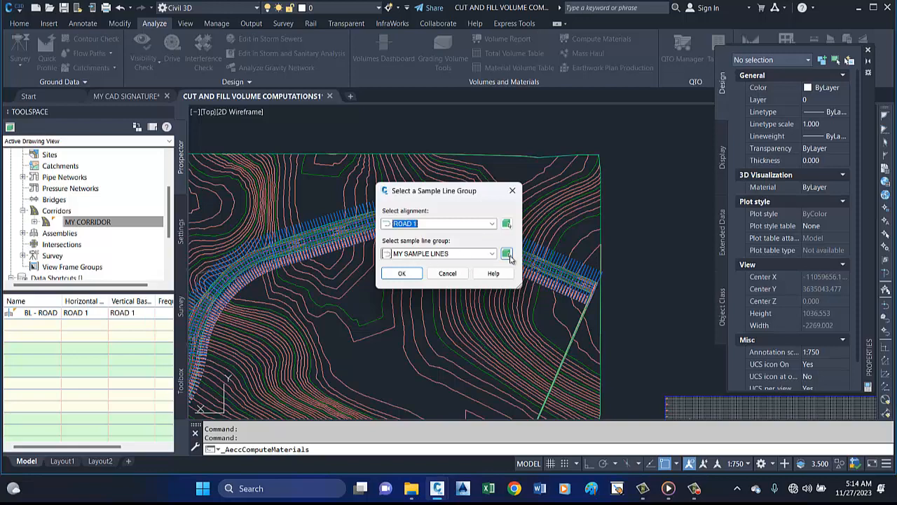
pyautogui.click(401, 274)
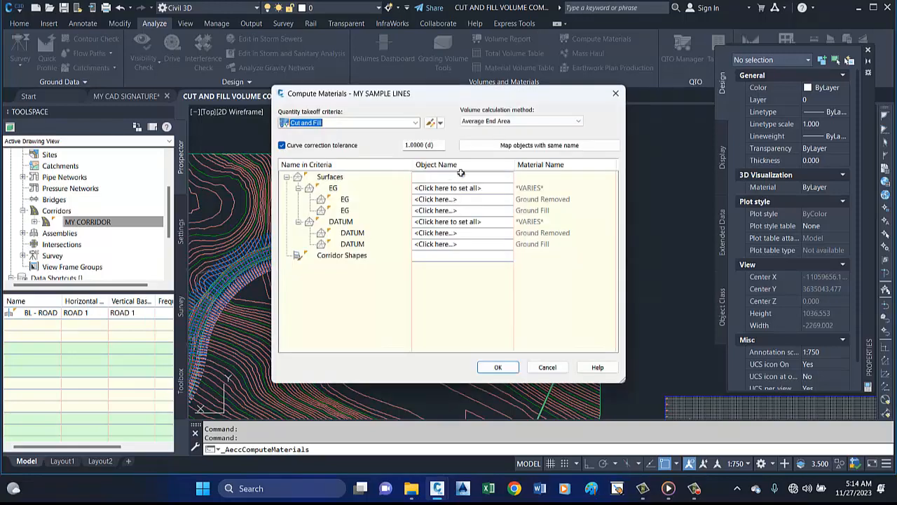
pyautogui.click(415, 123)
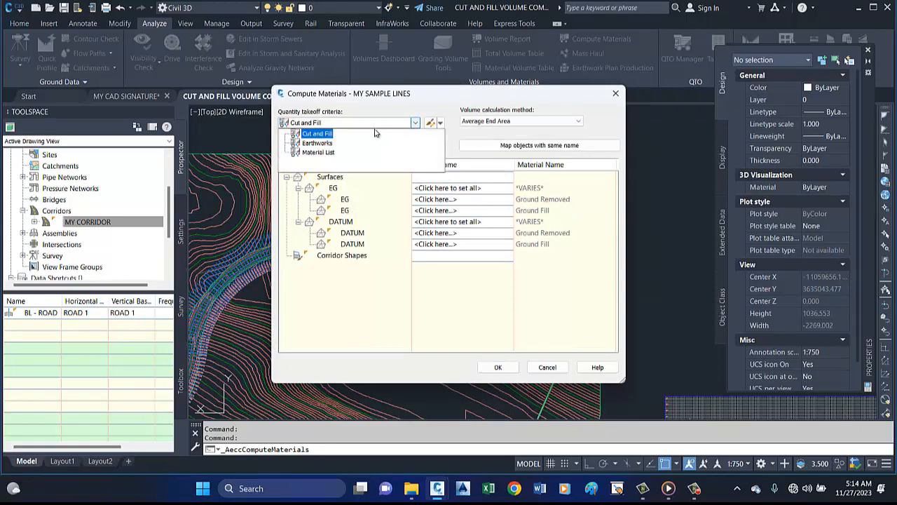
pyautogui.click(317, 143)
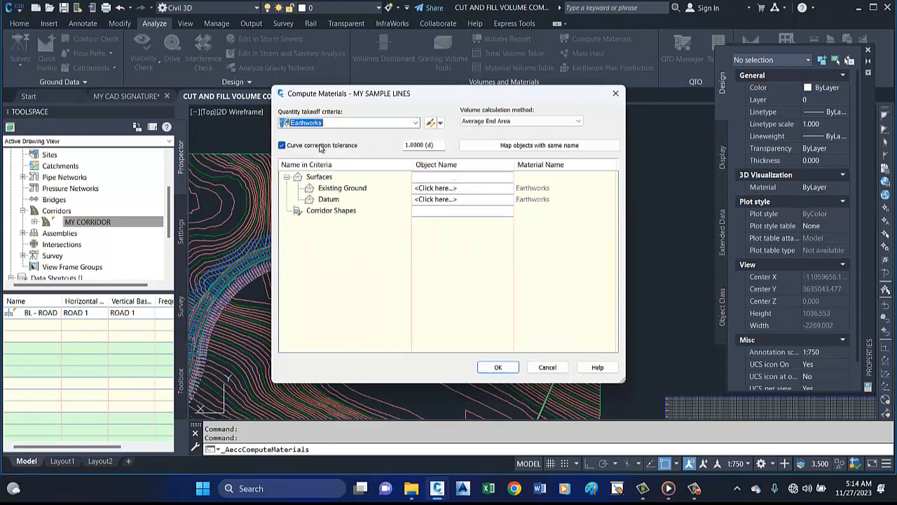
# Step: Map Existing Ground to EG SURFACE and Datum to the MY CORRIDOR surface, keep the Average End Area method, and compute the materials
pyautogui.click(448, 189)
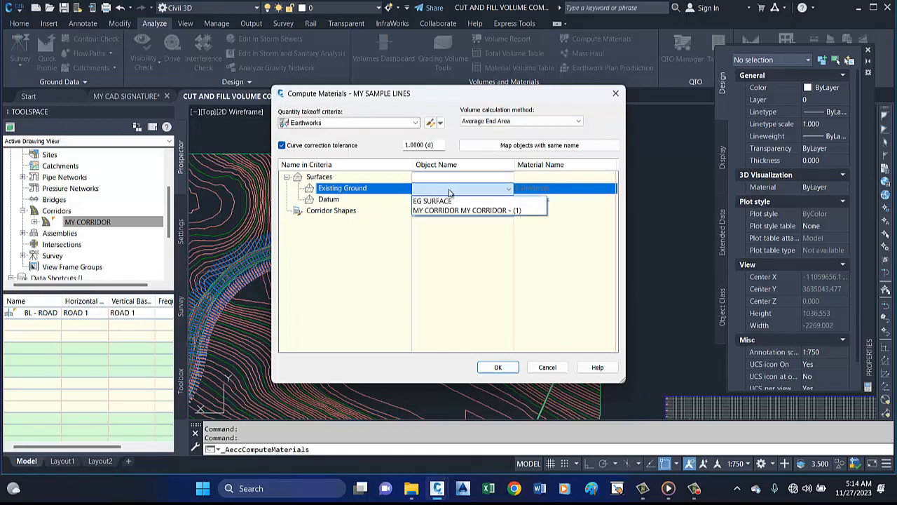
pyautogui.click(449, 201)
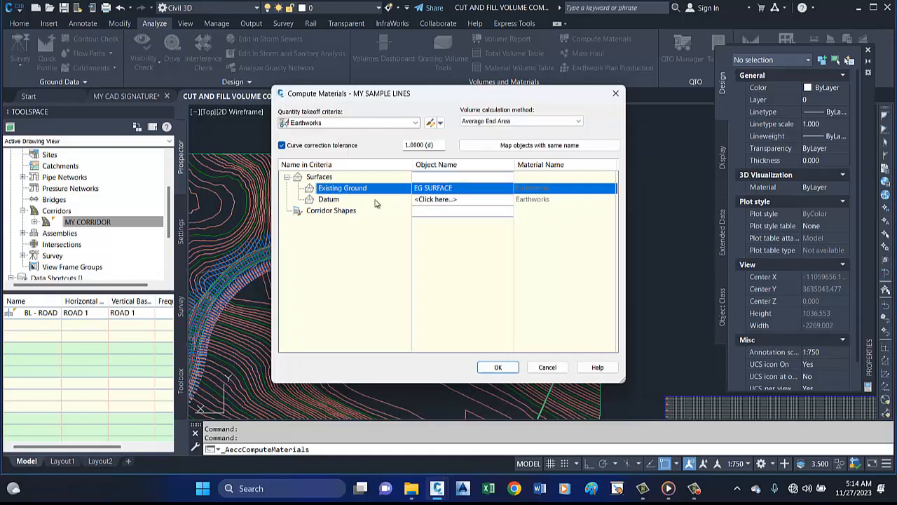
pyautogui.click(434, 199)
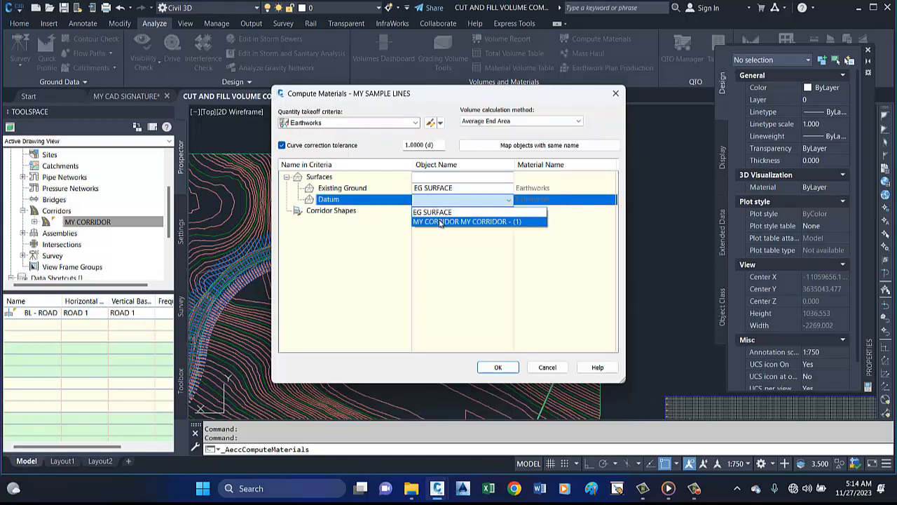
pyautogui.click(440, 222)
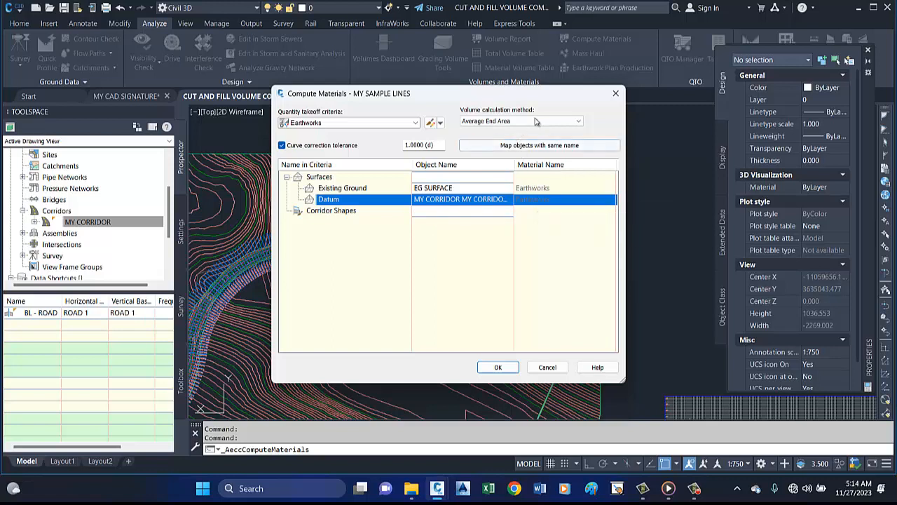
pyautogui.click(578, 123)
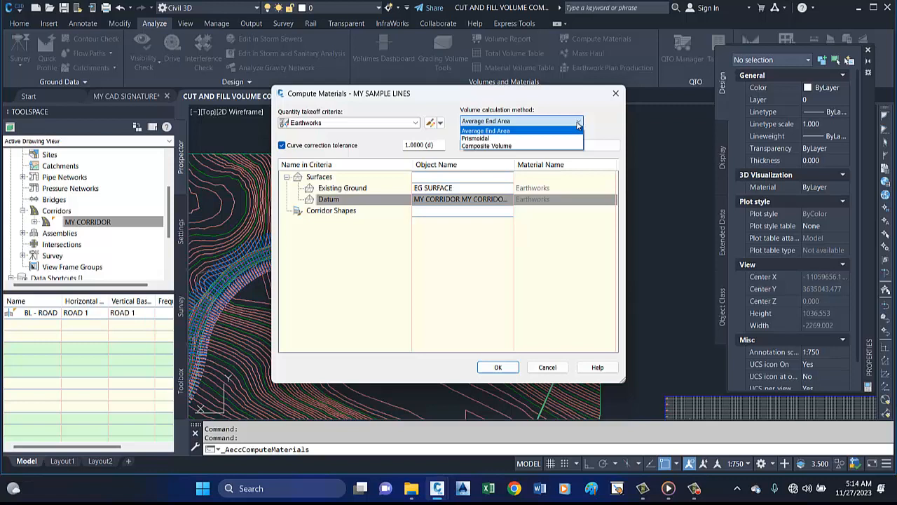
pyautogui.click(578, 125)
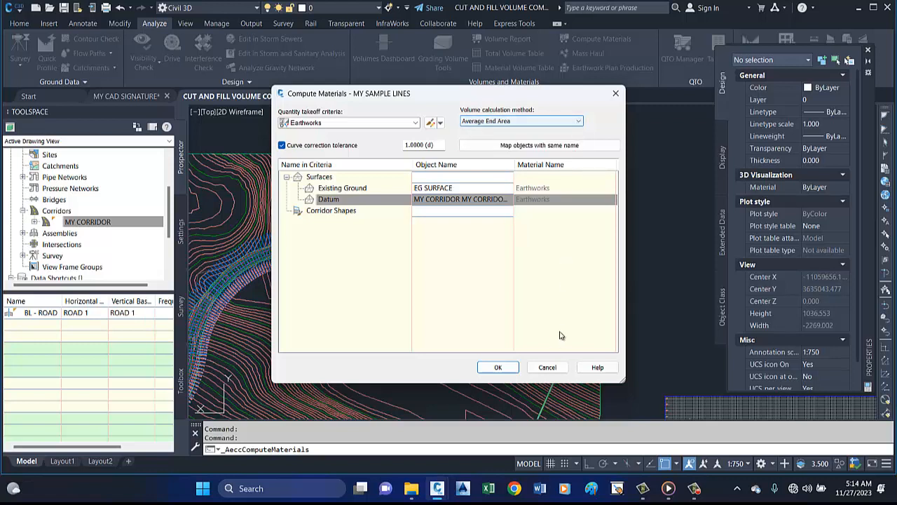
pyautogui.click(500, 372)
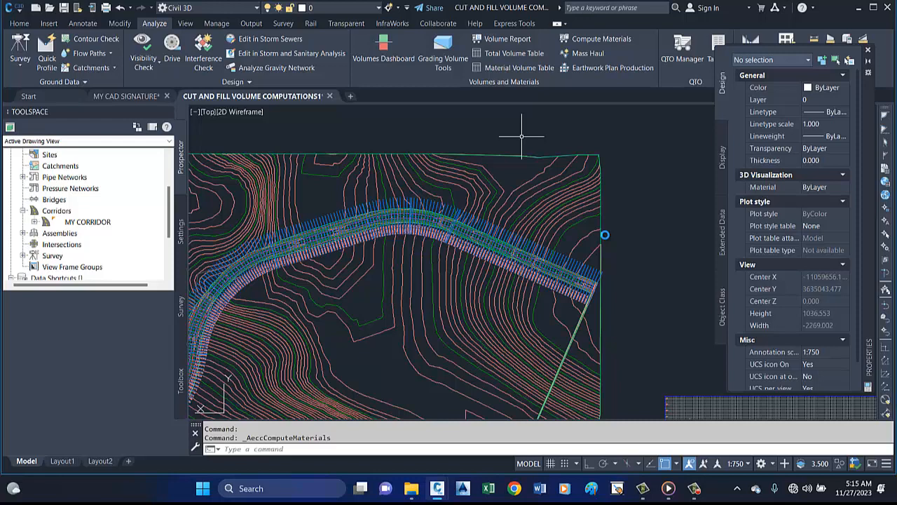
# Step: Create a total volume table for ROAD 1 and MY SAMPLE LINES in the Cut and Fill style, placed just below the profile view
pyautogui.scroll(-2, 605, 235)
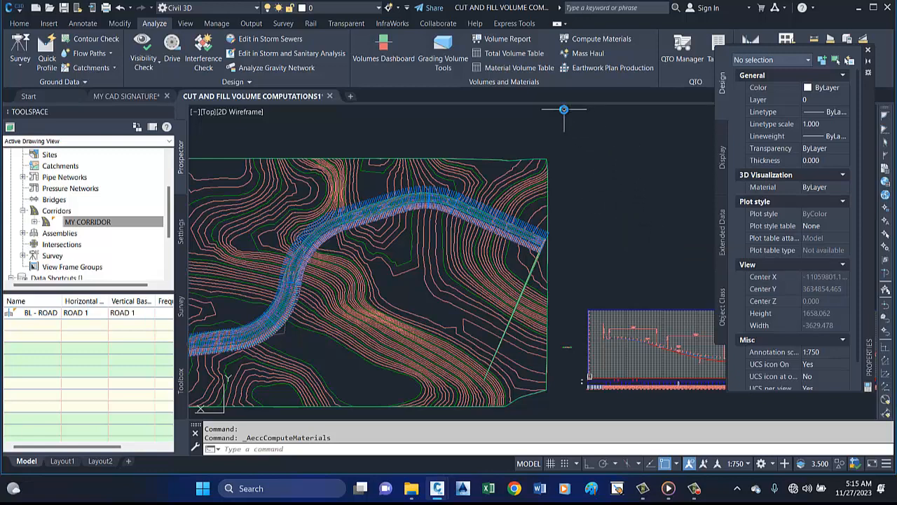
pyautogui.click(531, 53)
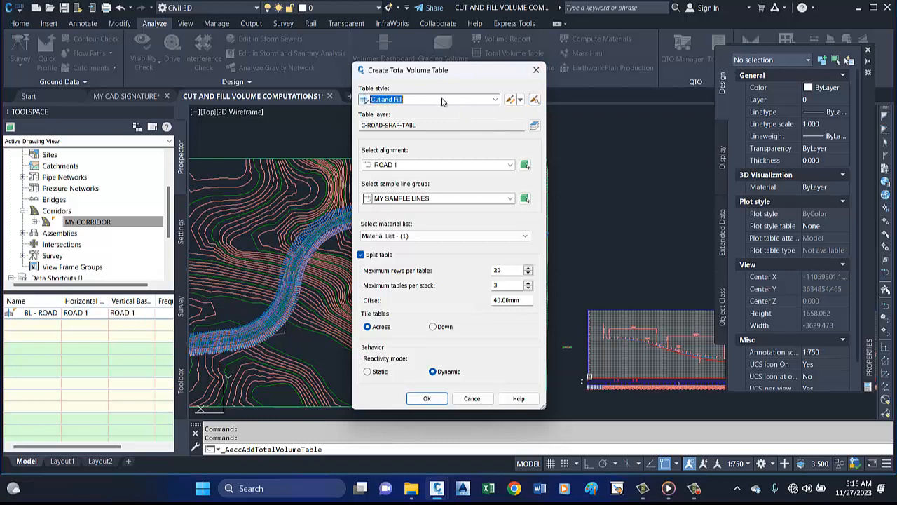
pyautogui.click(495, 100)
pyautogui.click(497, 101)
pyautogui.click(427, 398)
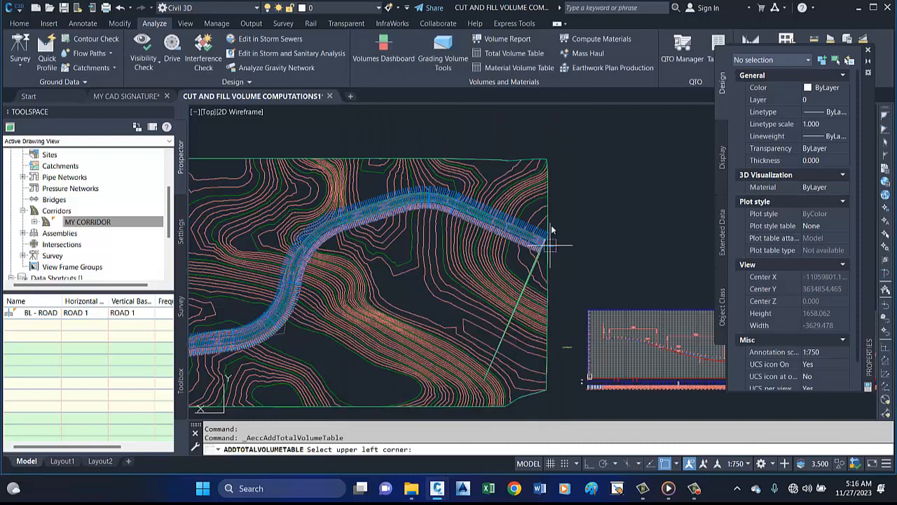
pyautogui.scroll(-5, 551, 204)
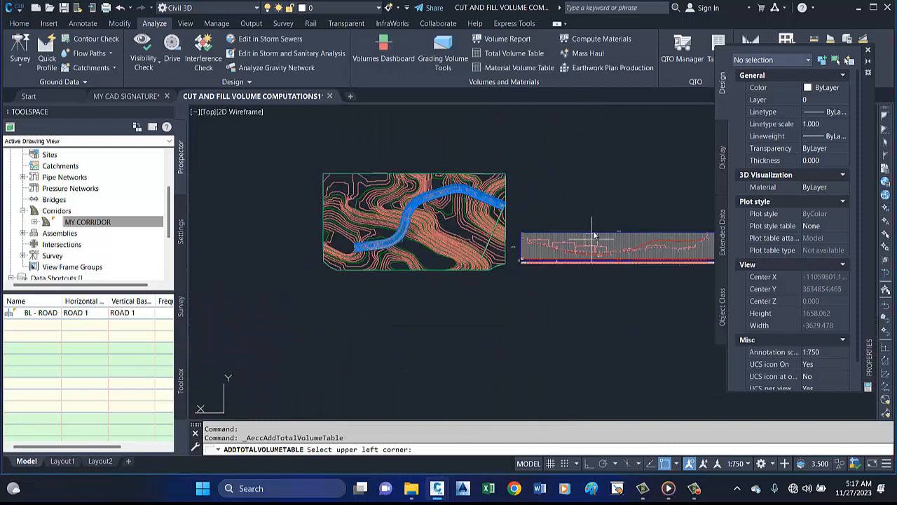
pyautogui.scroll(4, 536, 249)
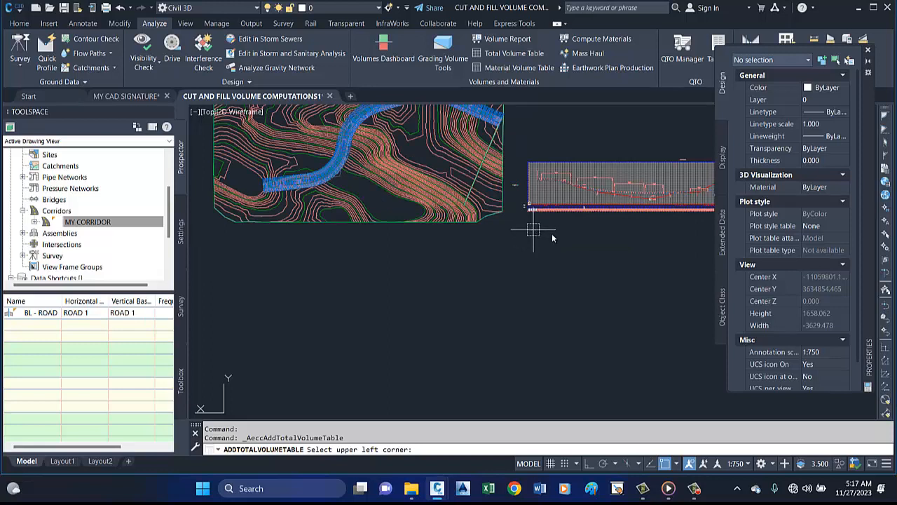
pyautogui.click(533, 229)
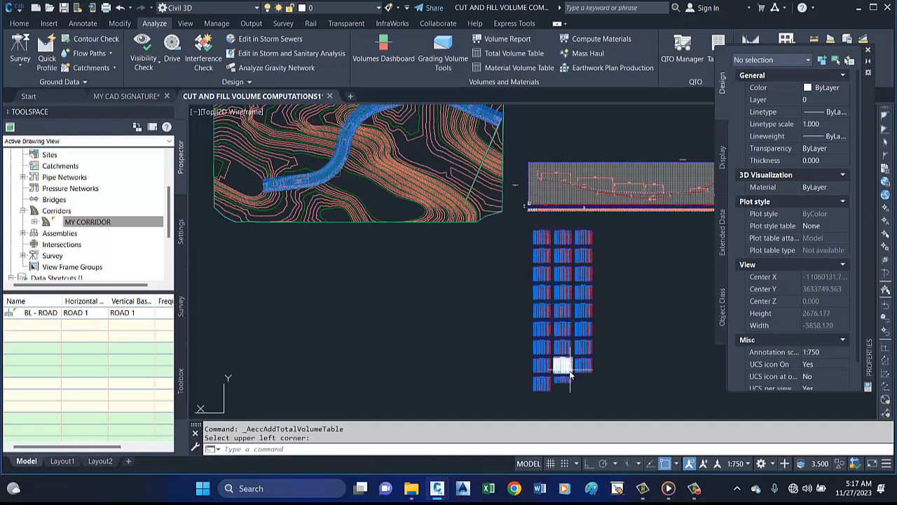
# Step: Examine the overall layout of the split total volume tables beneath the profile view
pyautogui.scroll(6, 570, 369)
pyautogui.scroll(-3, 461, 161)
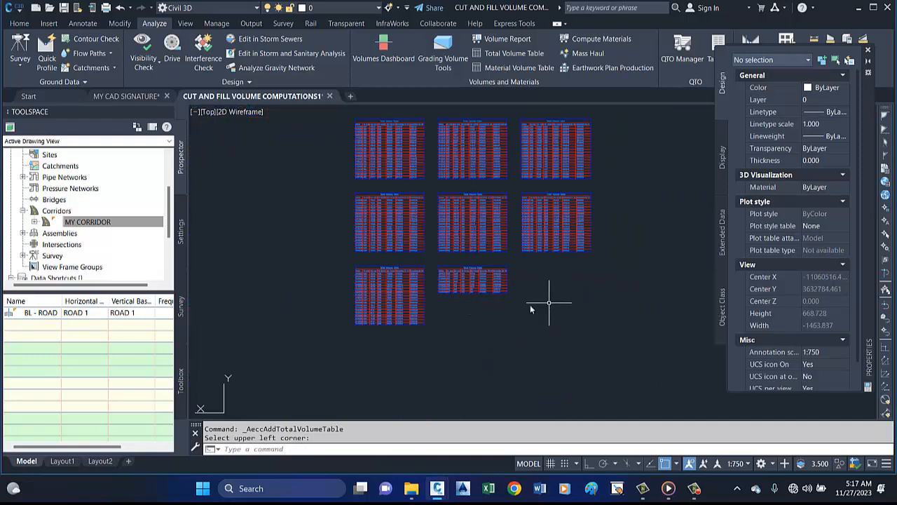
pyautogui.scroll(-2, 414, 214)
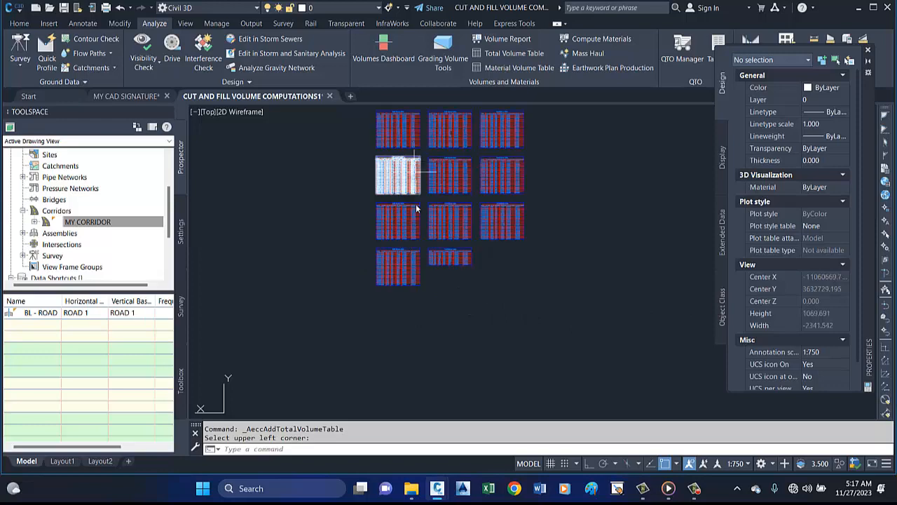
pyautogui.scroll(-4, 416, 209)
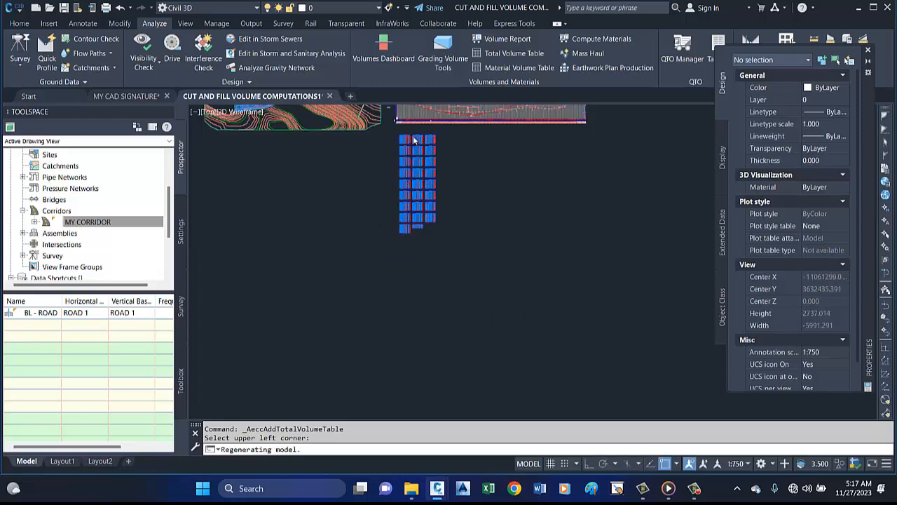
pyautogui.scroll(3, 414, 140)
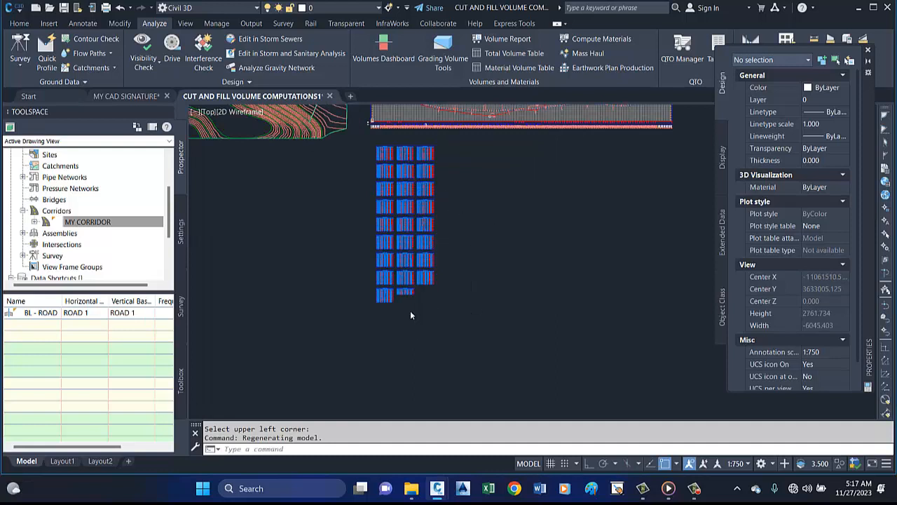
pyautogui.scroll(2, 410, 308)
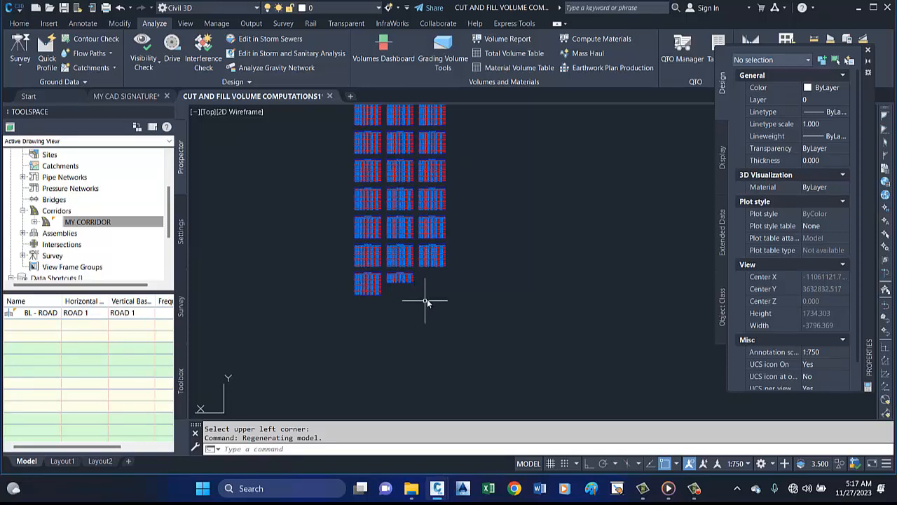
pyautogui.scroll(-2, 427, 299)
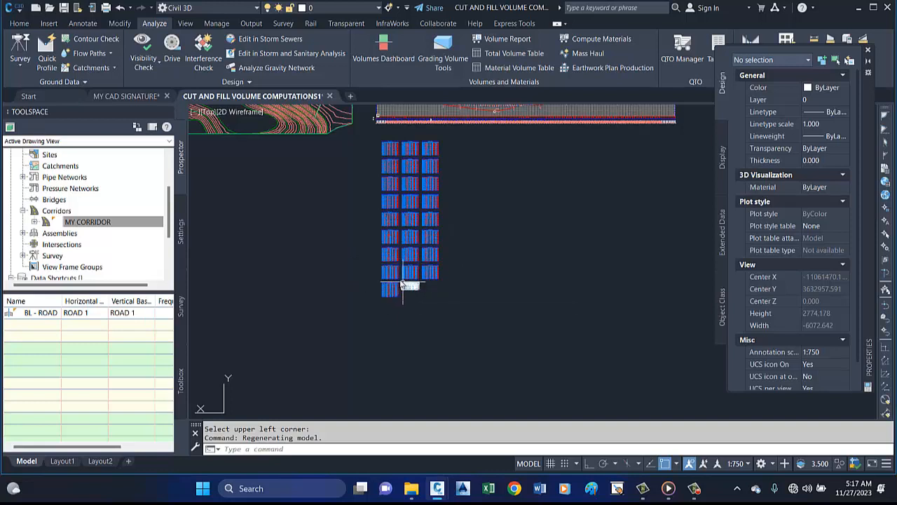
pyautogui.scroll(-2, 397, 289)
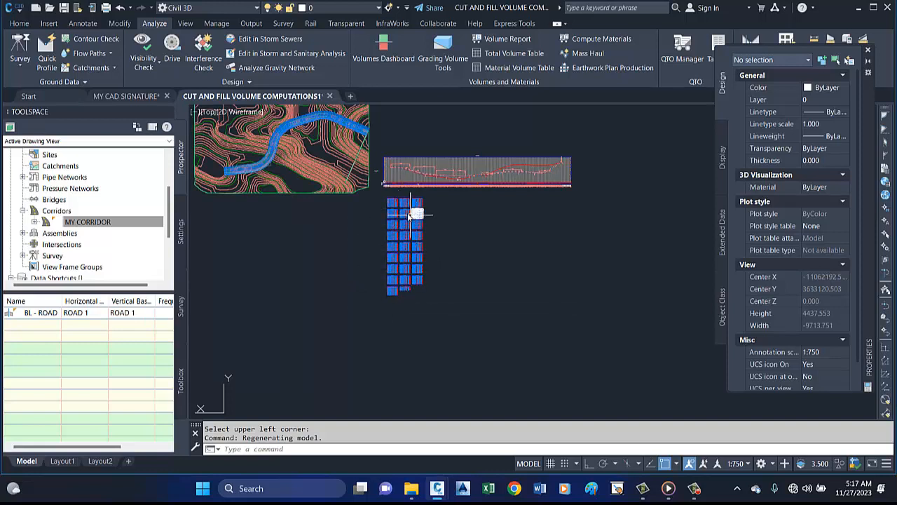
# Step: Examine the stations, areas and volumes in the first total volume table, from station 0+000.00 onward
pyautogui.scroll(2, 394, 212)
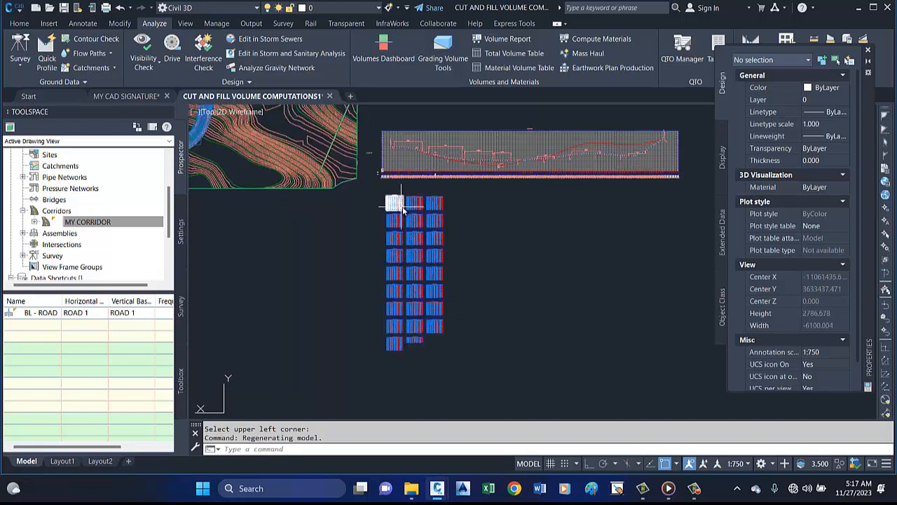
pyautogui.scroll(2, 392, 202)
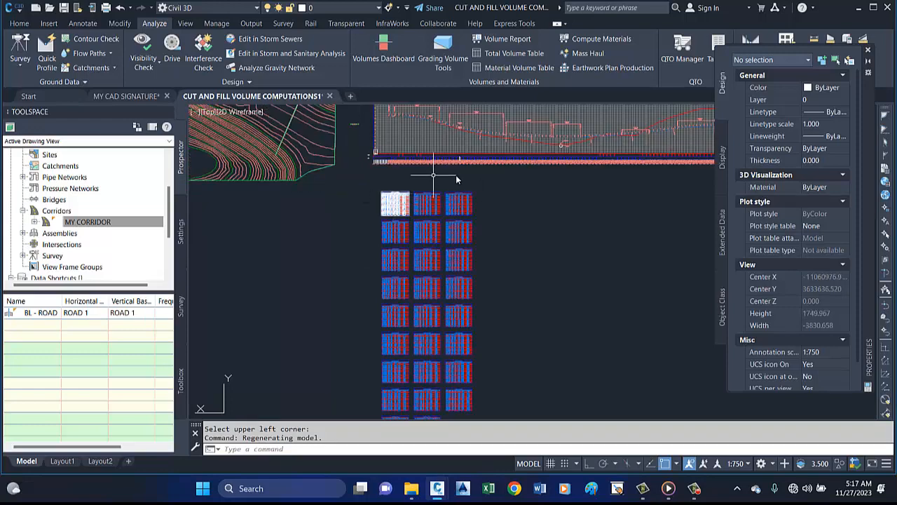
pyautogui.scroll(1, 428, 199)
pyautogui.scroll(5, 415, 198)
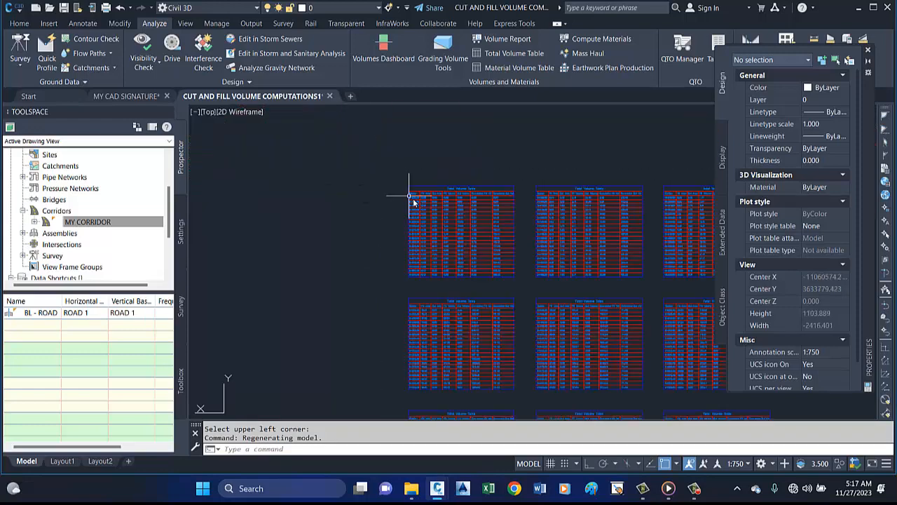
pyautogui.scroll(8, 418, 216)
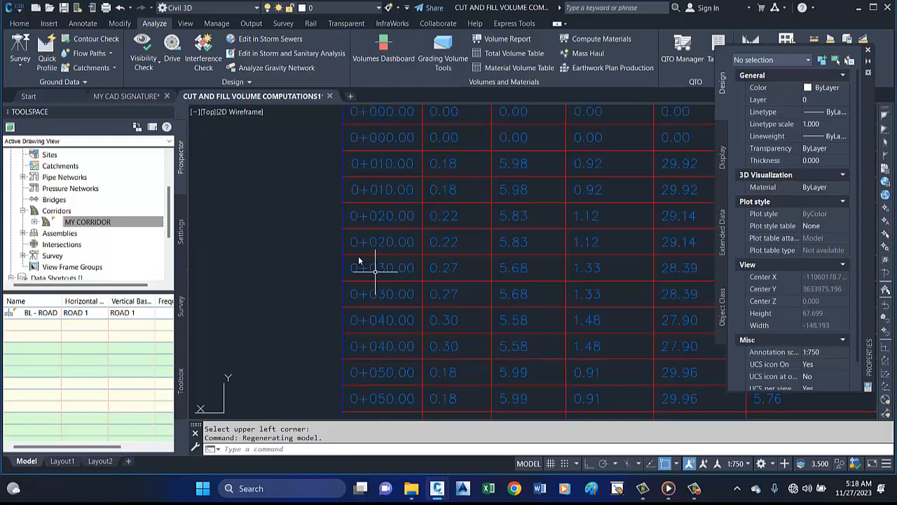
pyautogui.scroll(-3, 330, 160)
pyautogui.scroll(-2, 368, 219)
pyautogui.scroll(6, 360, 280)
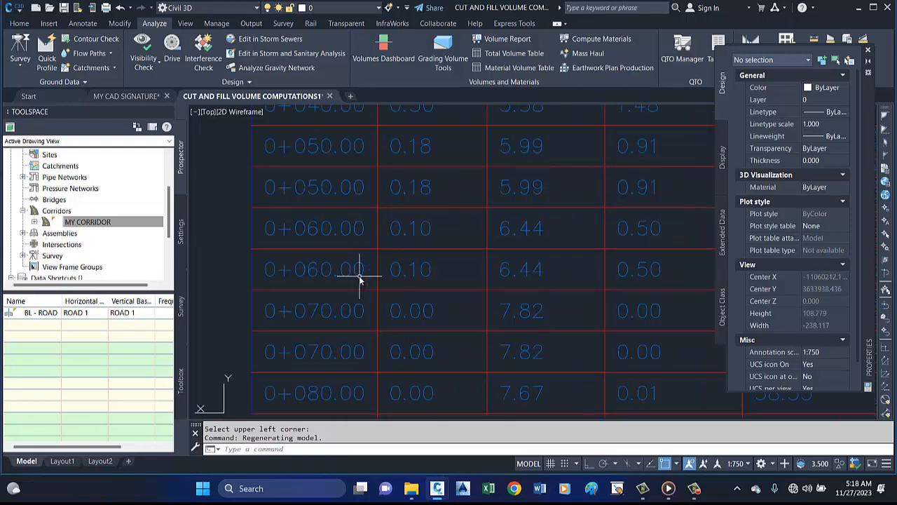
pyautogui.scroll(-2, 340, 163)
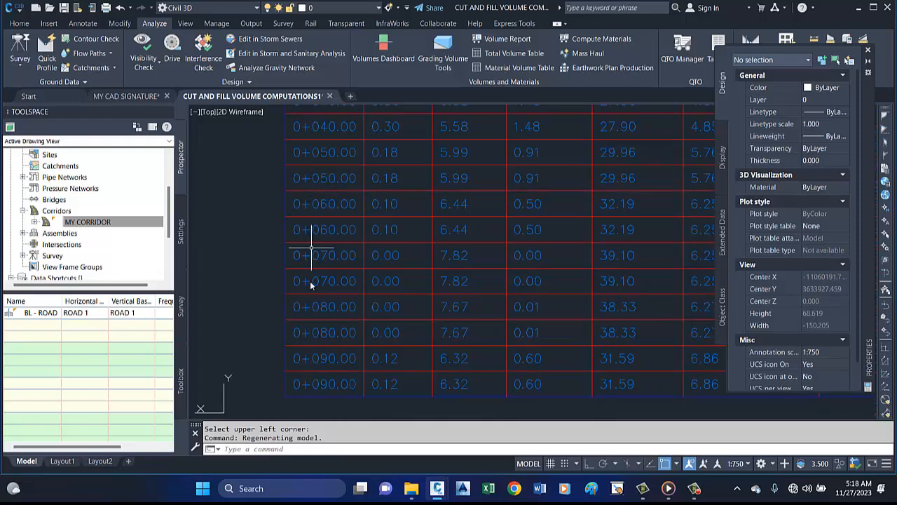
pyautogui.scroll(-4, 312, 282)
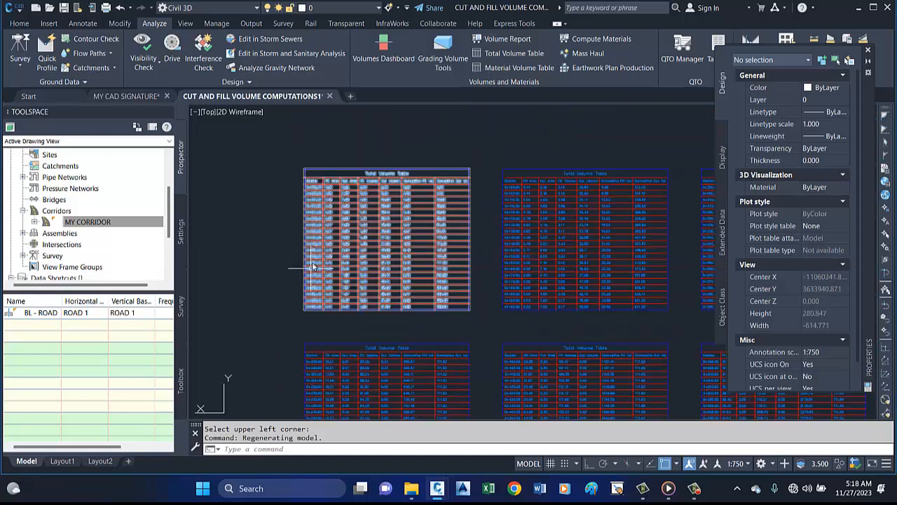
pyautogui.scroll(-4, 315, 245)
pyautogui.scroll(-4, 322, 224)
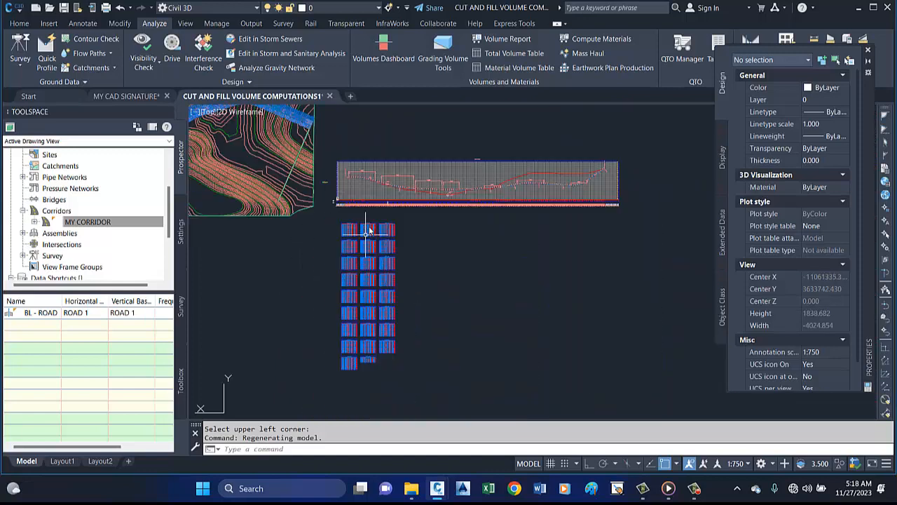
# Step: Examine the final station rows and the cumulative fill and cut volumes in the last total volume table
pyautogui.scroll(-1, 371, 232)
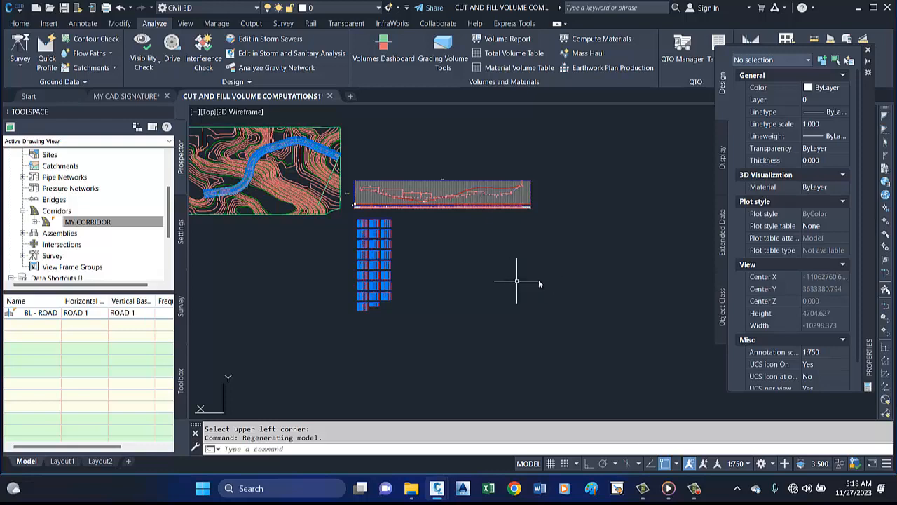
pyautogui.scroll(5, 371, 301)
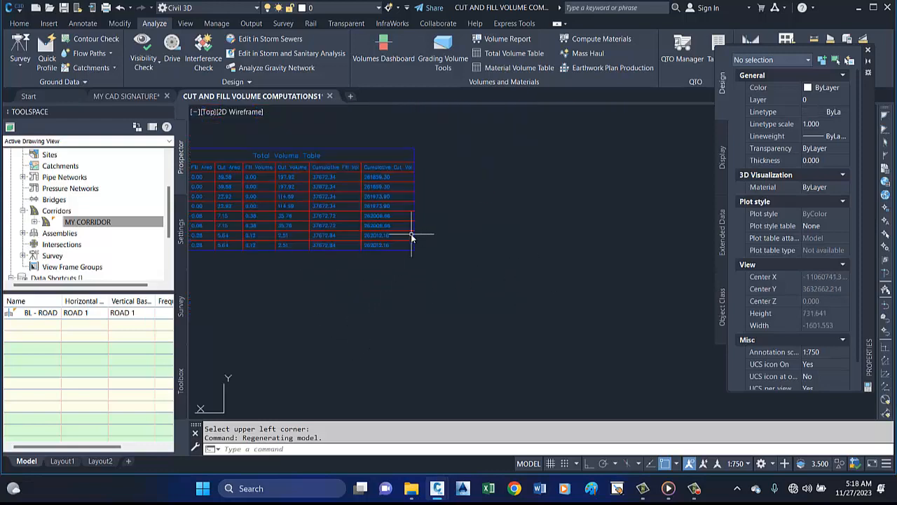
pyautogui.scroll(7, 364, 248)
pyautogui.scroll(-6, 522, 286)
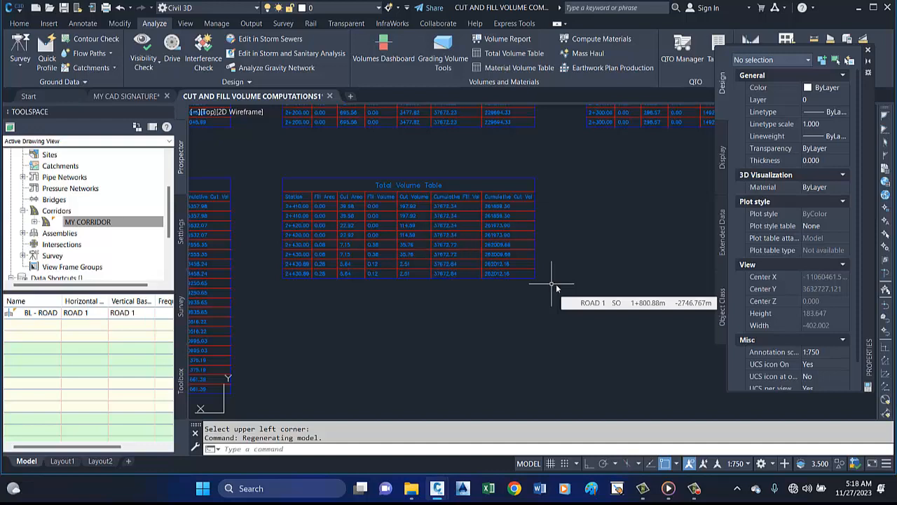
pyautogui.scroll(5, 313, 233)
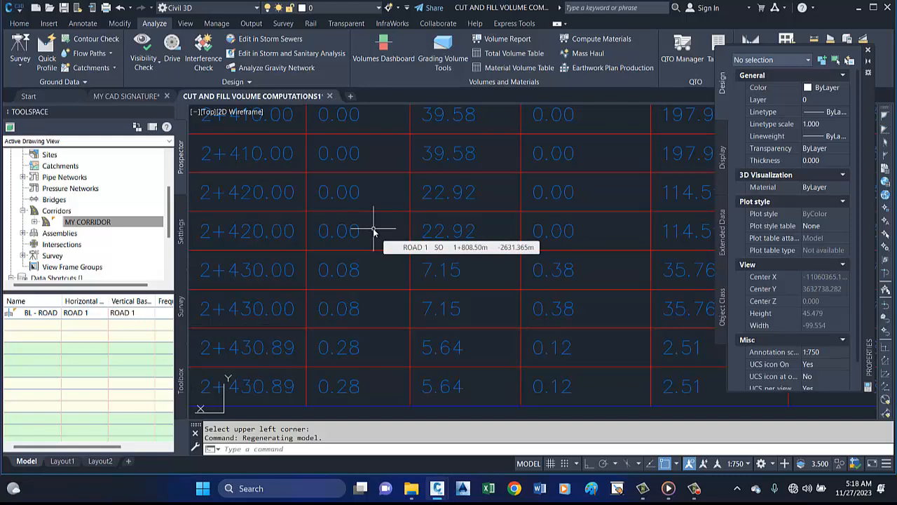
pyautogui.scroll(-8, 373, 232)
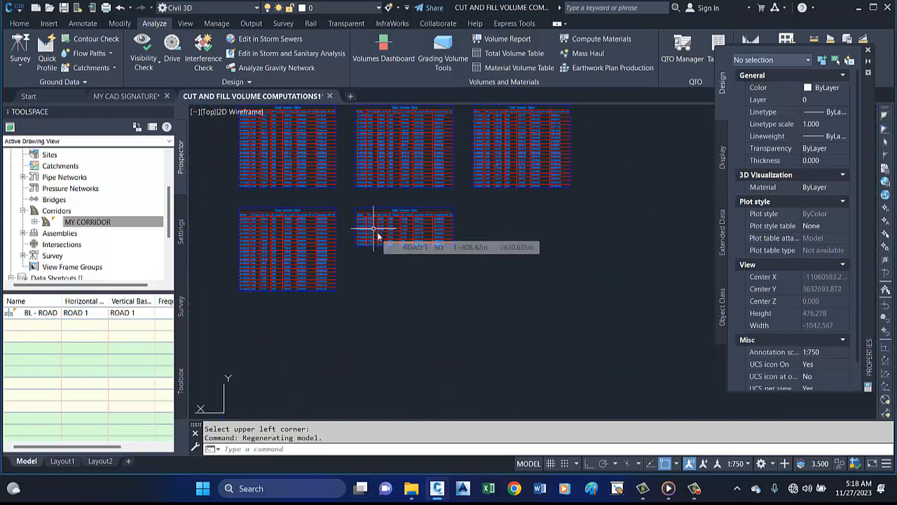
pyautogui.scroll(8, 436, 247)
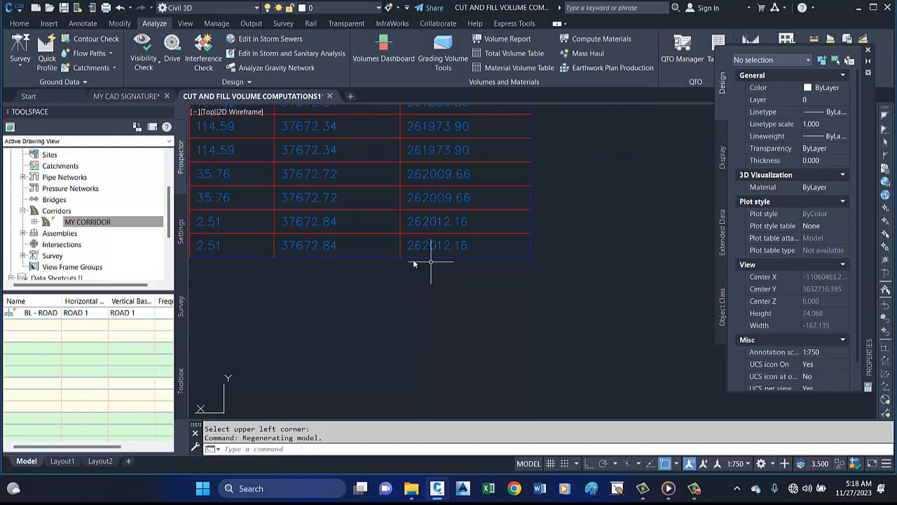
pyautogui.scroll(3, 426, 257)
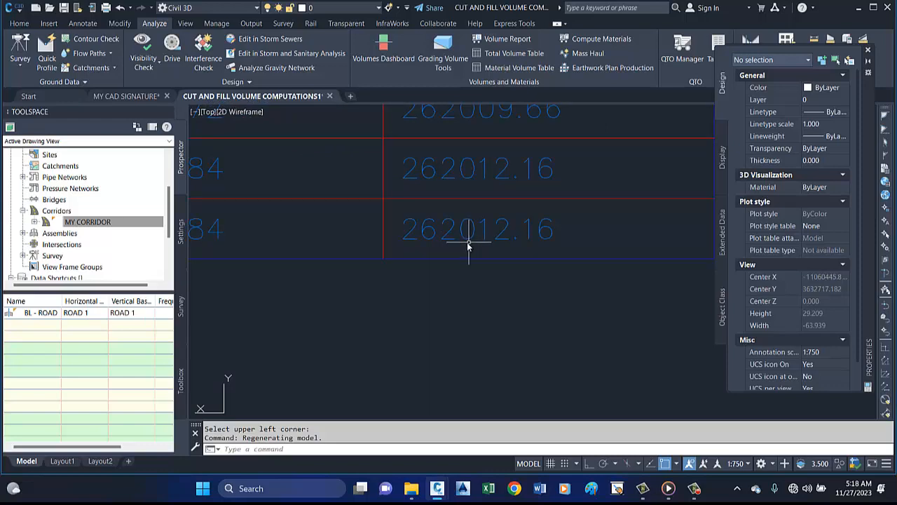
# Step: Compare the last row's cumulative fill and cut volumes in the final table with the layout of the surrounding volume tables
pyautogui.scroll(-5, 465, 250)
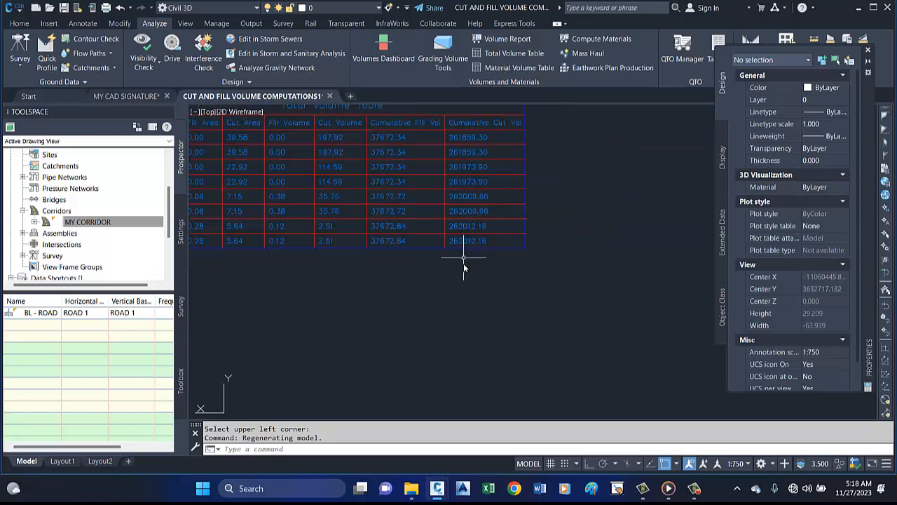
pyautogui.scroll(3, 465, 257)
pyautogui.scroll(-3, 490, 201)
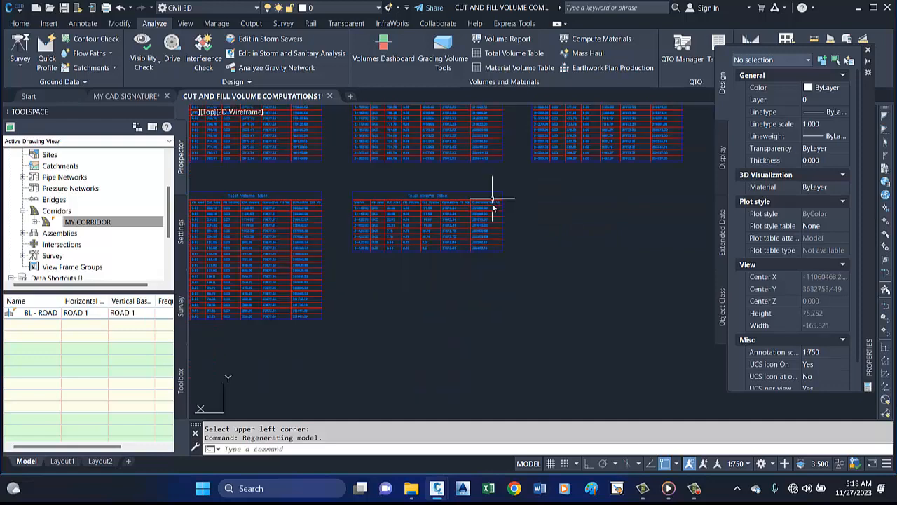
pyautogui.scroll(6, 480, 231)
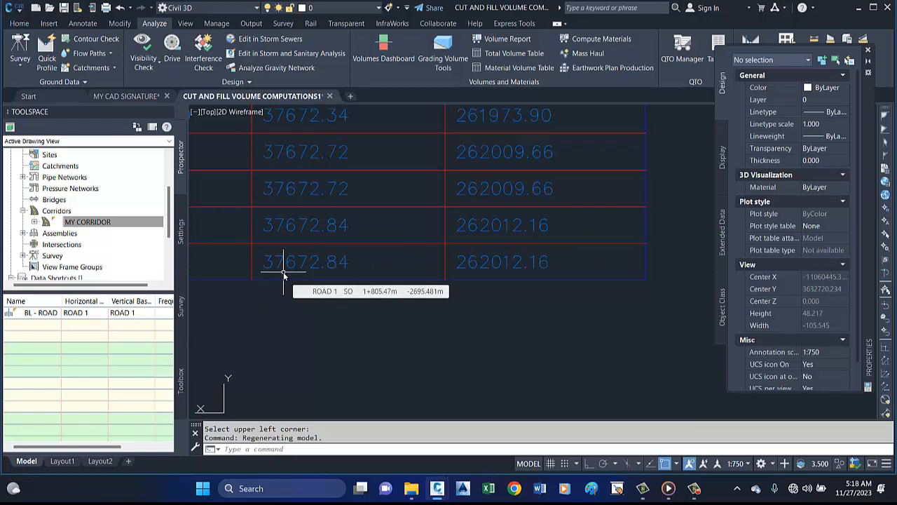
pyautogui.scroll(-3, 288, 274)
pyautogui.scroll(-3, 519, 236)
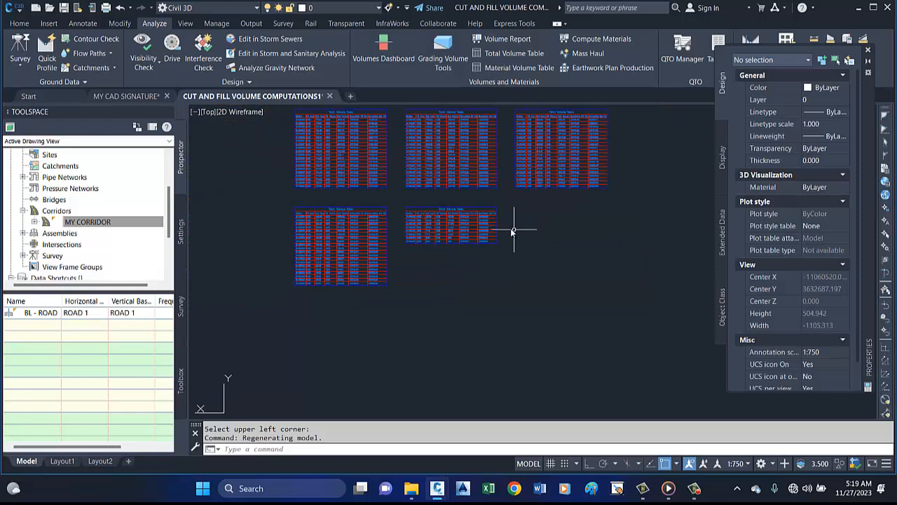
pyautogui.scroll(-6, 513, 232)
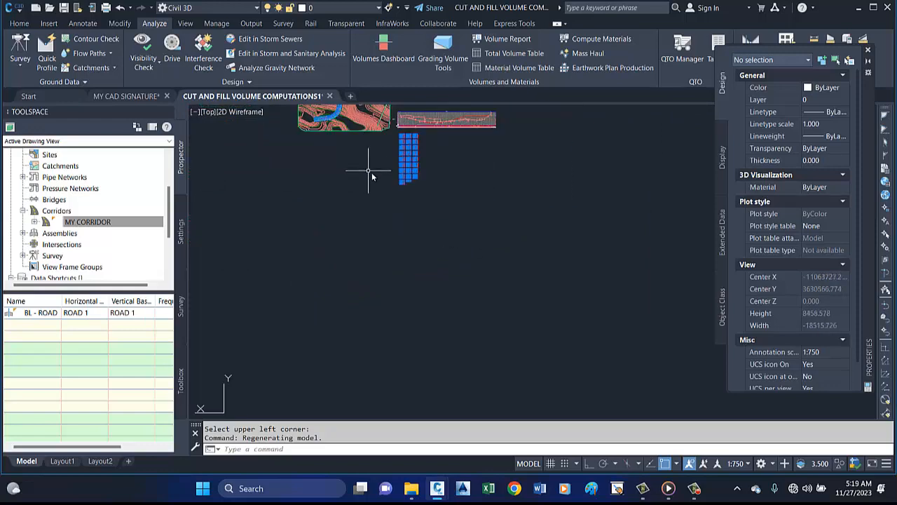
# Step: Raise the ROAD 1 design profile's tangent between the last two crest and sag curves closer to the existing ground line
pyautogui.scroll(6, 445, 129)
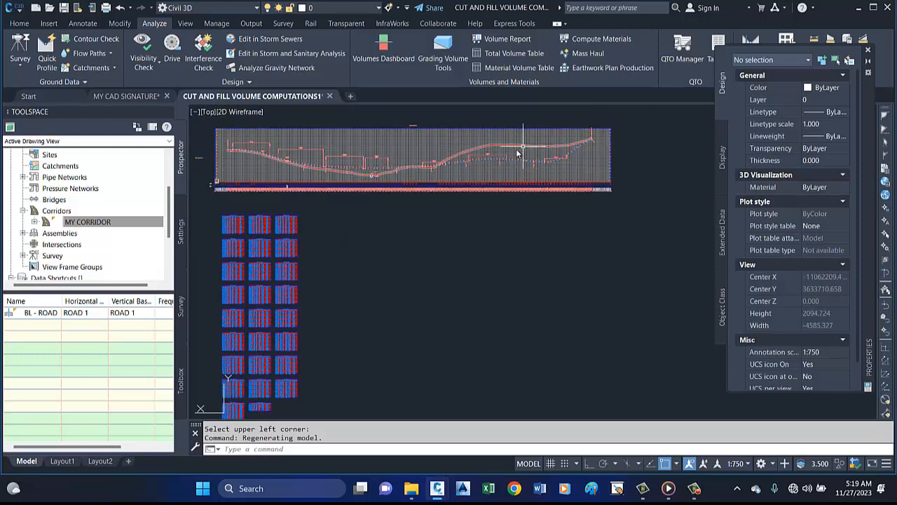
pyautogui.scroll(5, 297, 166)
pyautogui.scroll(-5, 261, 167)
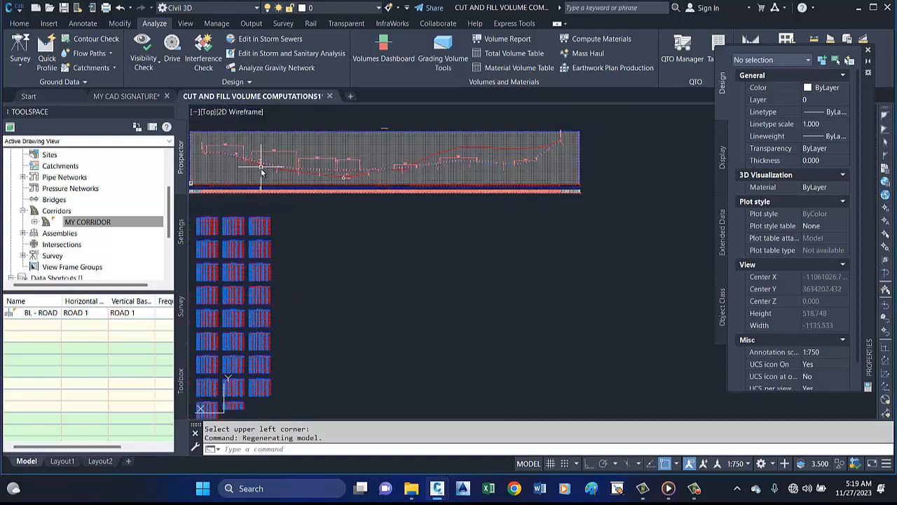
pyautogui.scroll(5, 260, 172)
pyautogui.scroll(-5, 512, 149)
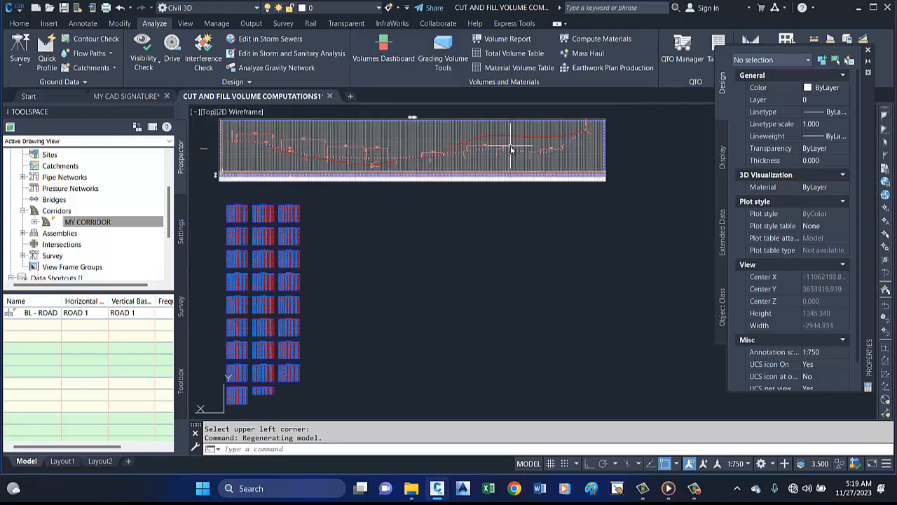
pyautogui.scroll(3, 512, 149)
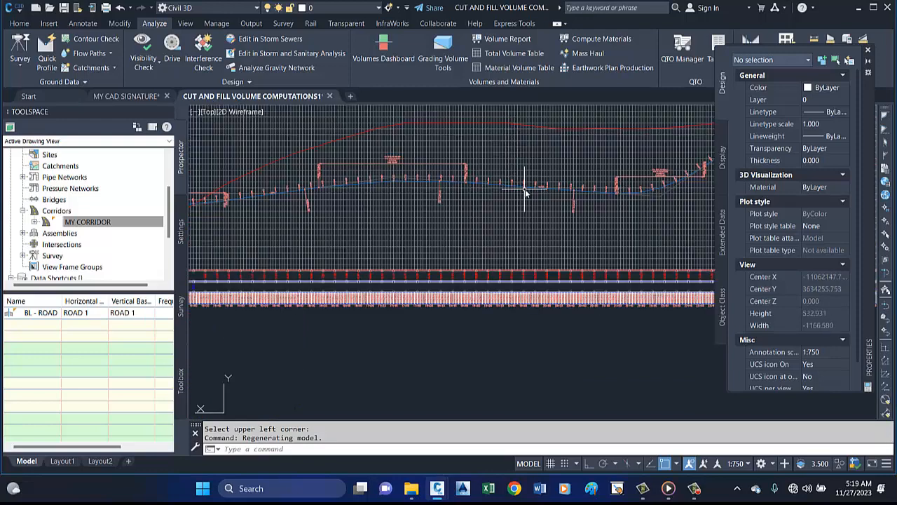
pyautogui.scroll(3, 524, 190)
pyautogui.click(526, 186)
pyautogui.scroll(-3, 527, 188)
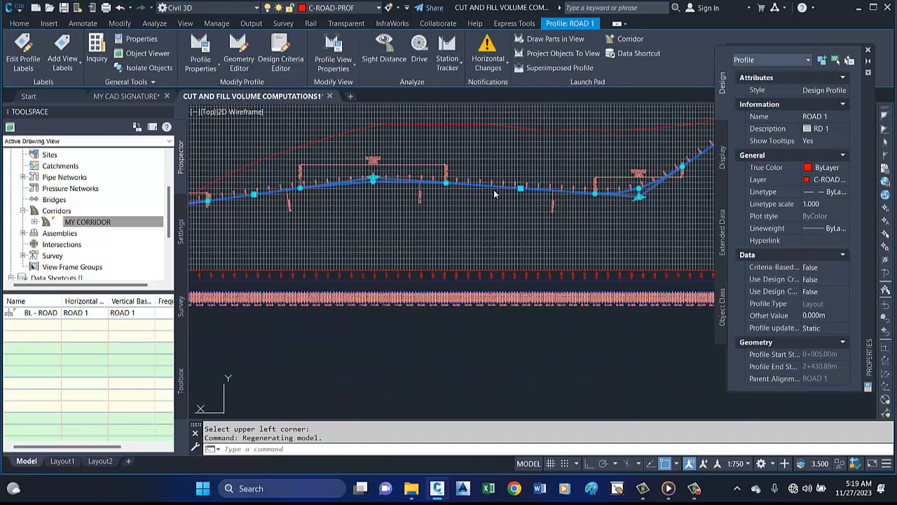
pyautogui.click(520, 188)
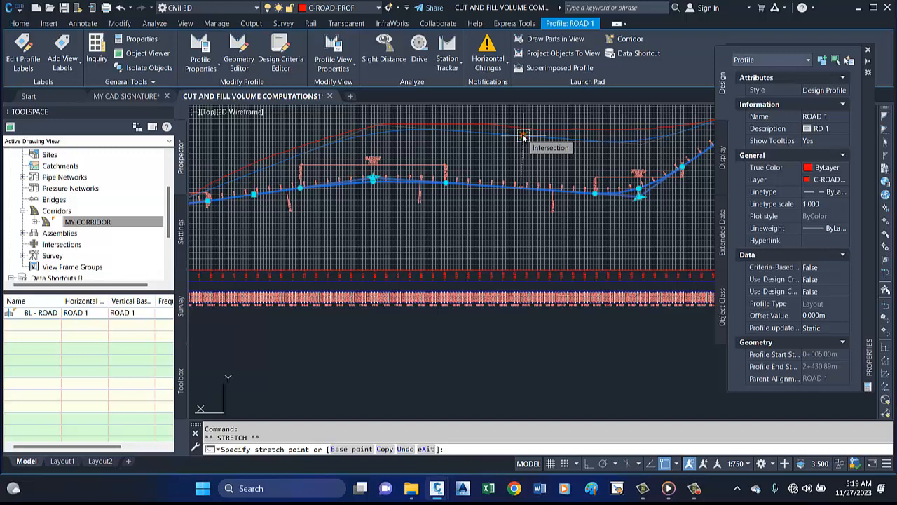
pyautogui.click(522, 135)
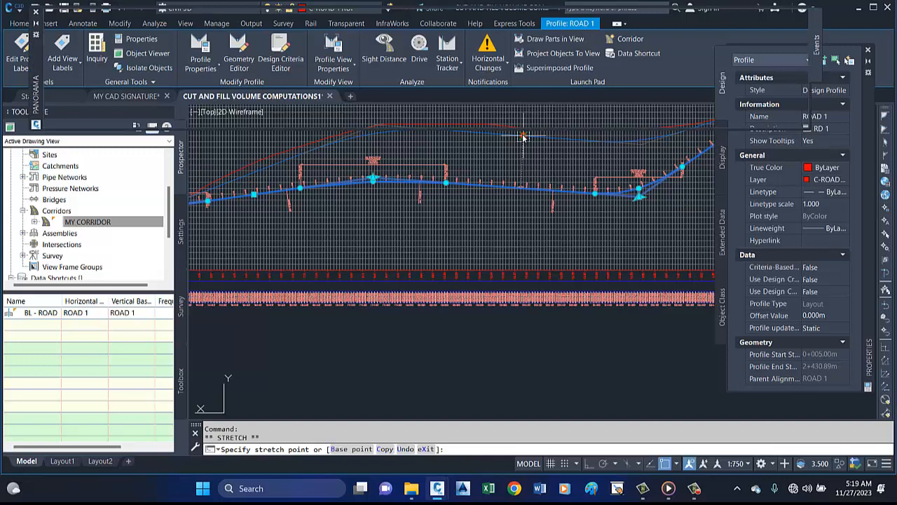
pyautogui.click(532, 175)
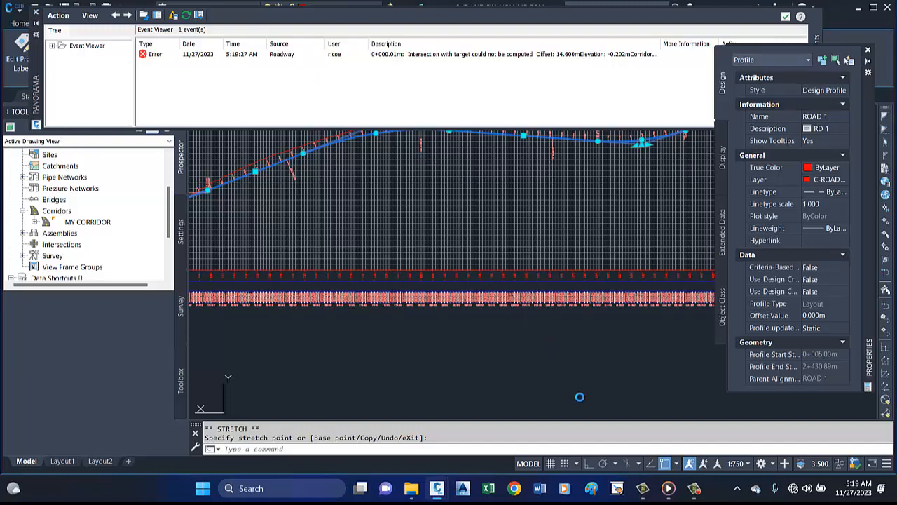
pyautogui.moveTo(669, 491)
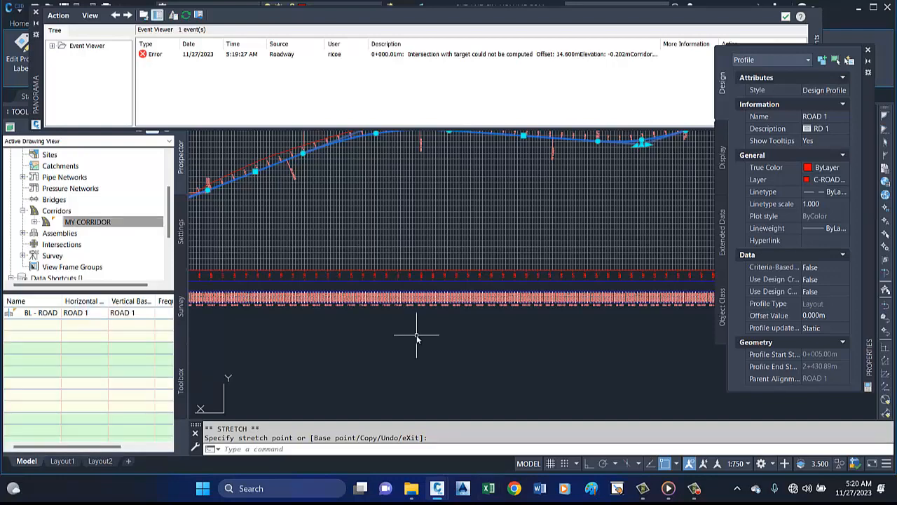
# Step: Examine the rebuilt corridor and sample lines in plan view, and close the event viewer
pyautogui.scroll(-2, 438, 344)
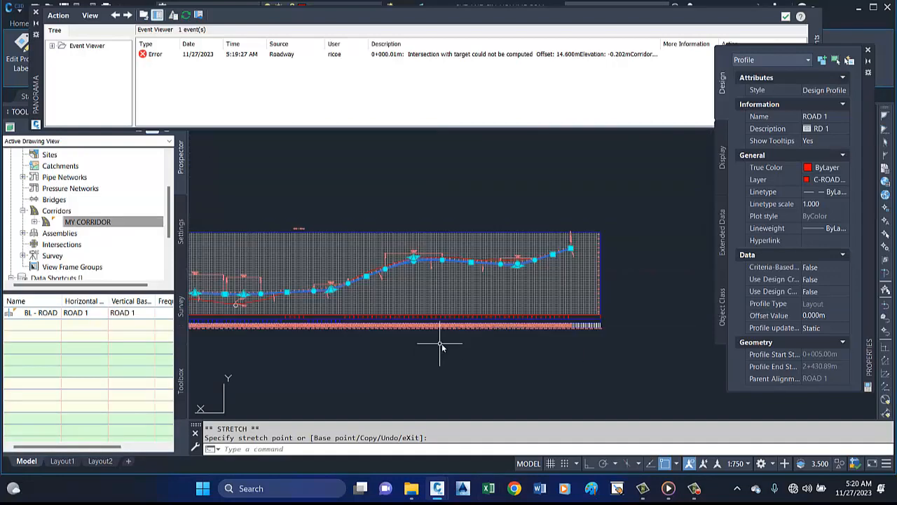
pyautogui.scroll(-5, 602, 259)
pyautogui.scroll(6, 424, 252)
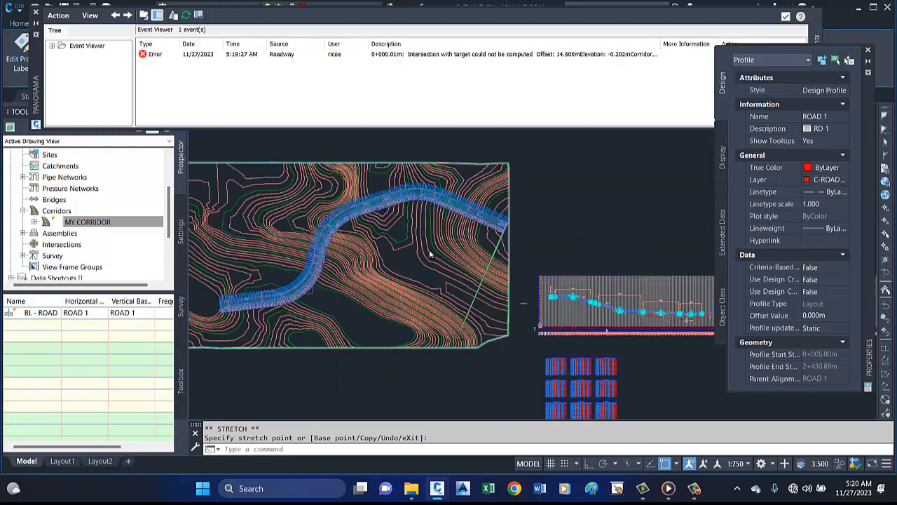
pyautogui.scroll(-4, 421, 169)
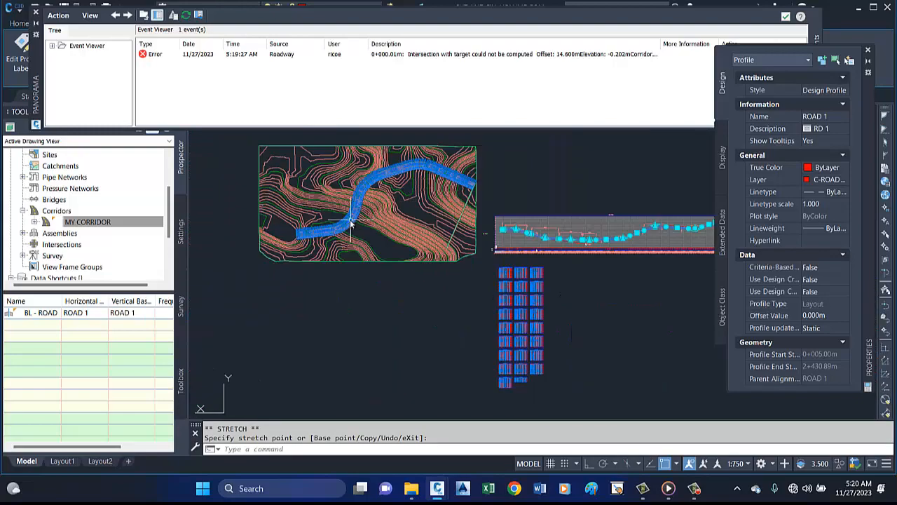
pyautogui.scroll(8, 347, 210)
pyautogui.scroll(-3, 340, 238)
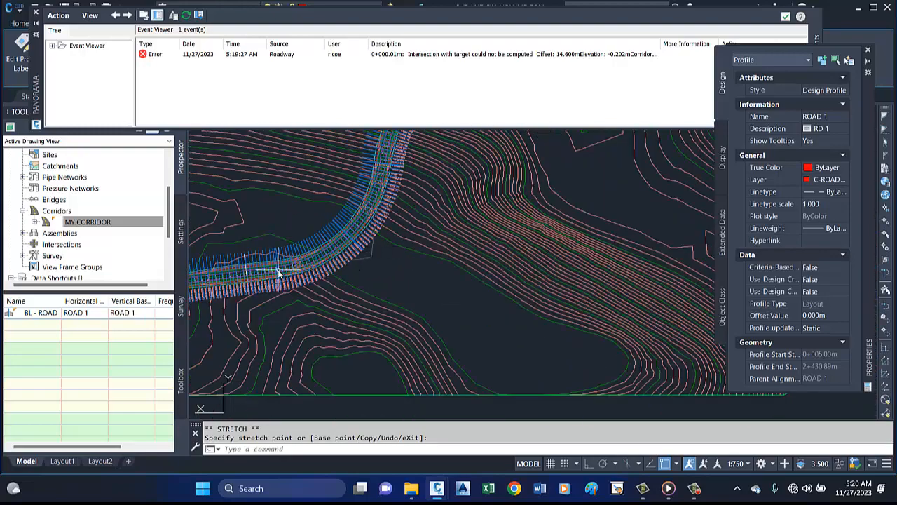
pyautogui.scroll(3, 268, 274)
pyautogui.scroll(-3, 268, 273)
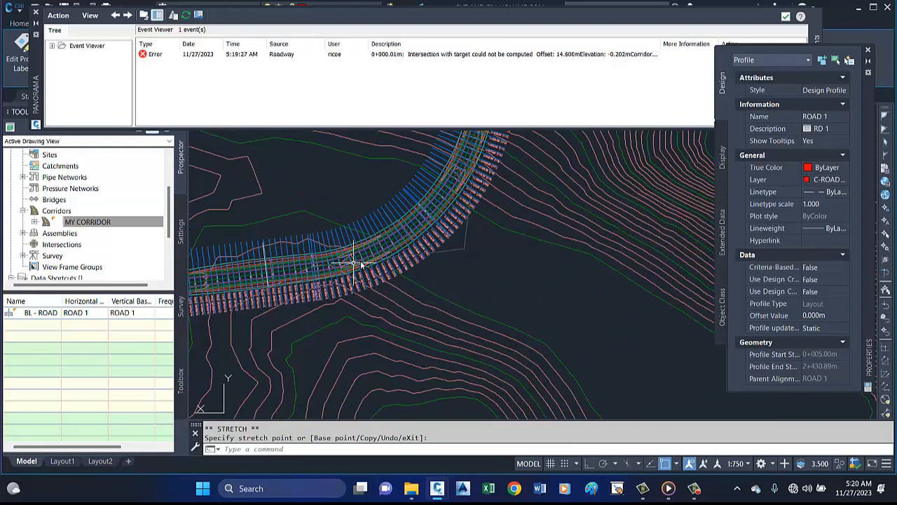
pyautogui.scroll(5, 298, 267)
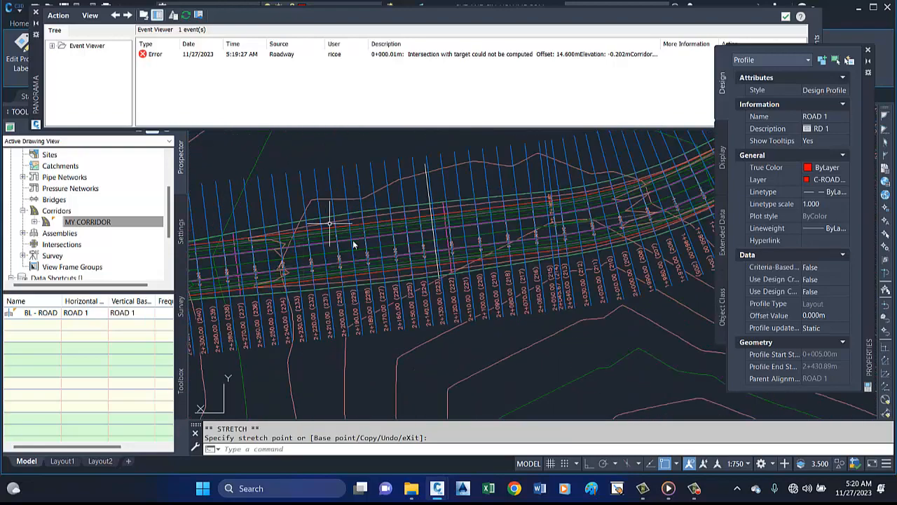
pyautogui.scroll(-6, 373, 246)
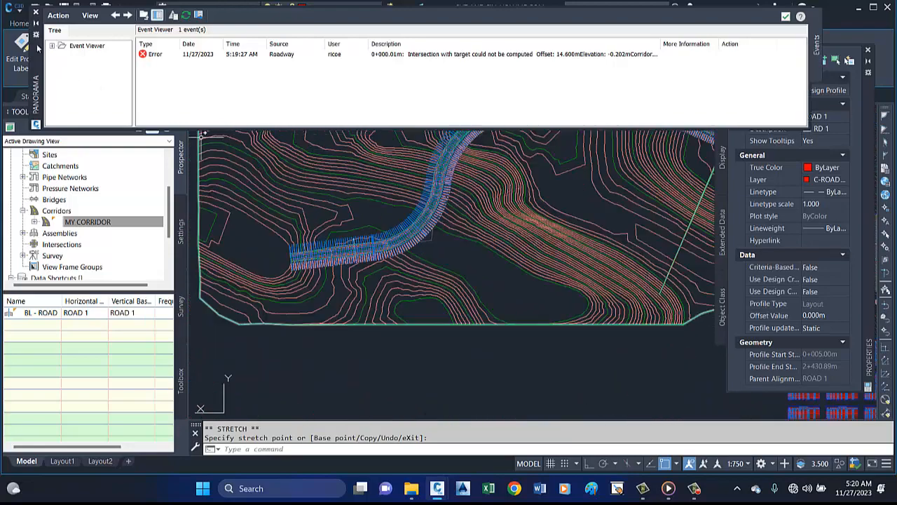
pyautogui.click(36, 13)
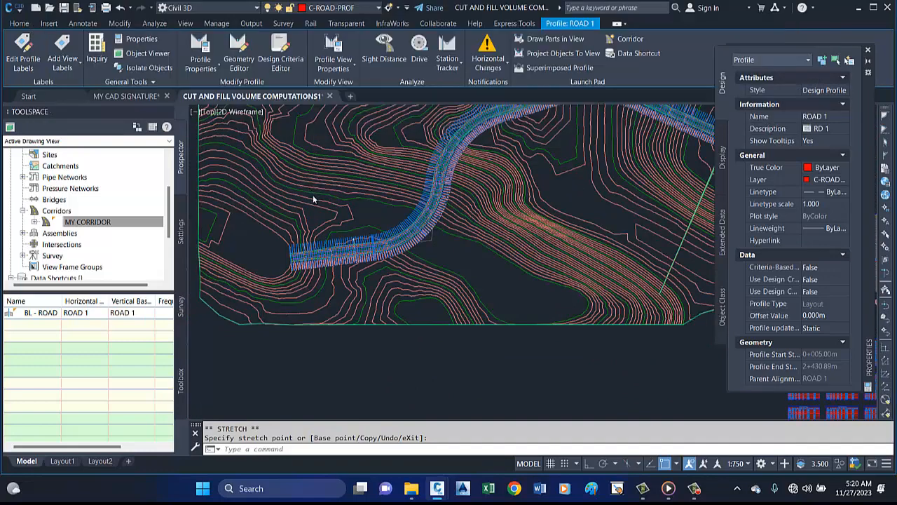
# Step: Examine the updated cumulative fill and cut volumes at the end of the last total volume table
pyautogui.scroll(-6, 301, 205)
pyautogui.scroll(10, 375, 277)
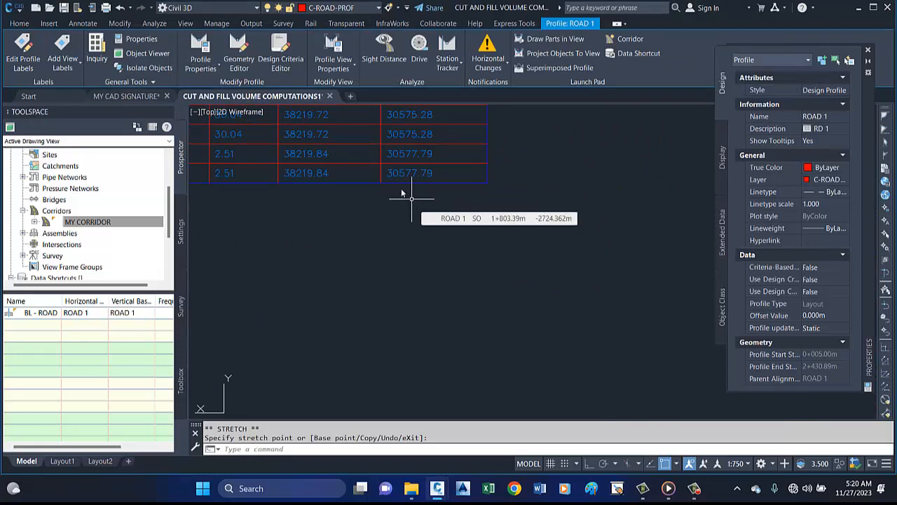
pyautogui.scroll(2, 403, 186)
pyautogui.scroll(-2, 522, 231)
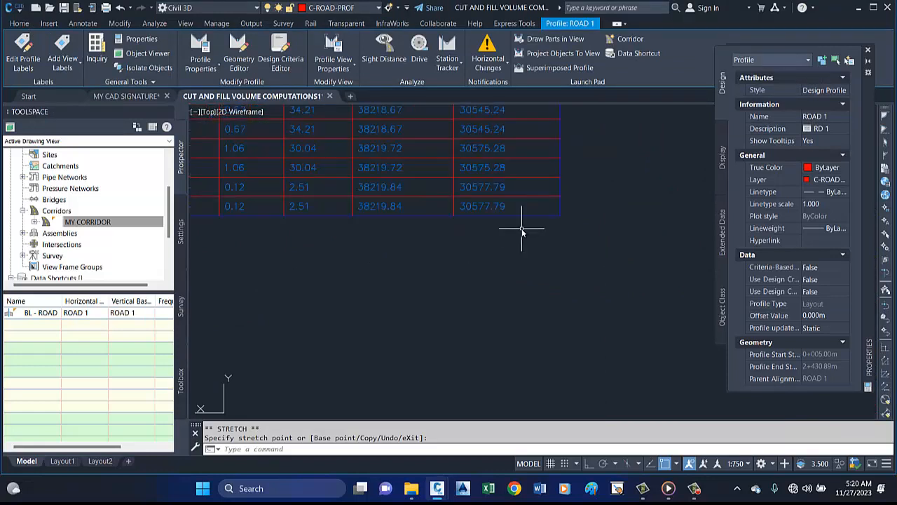
pyautogui.scroll(4, 373, 213)
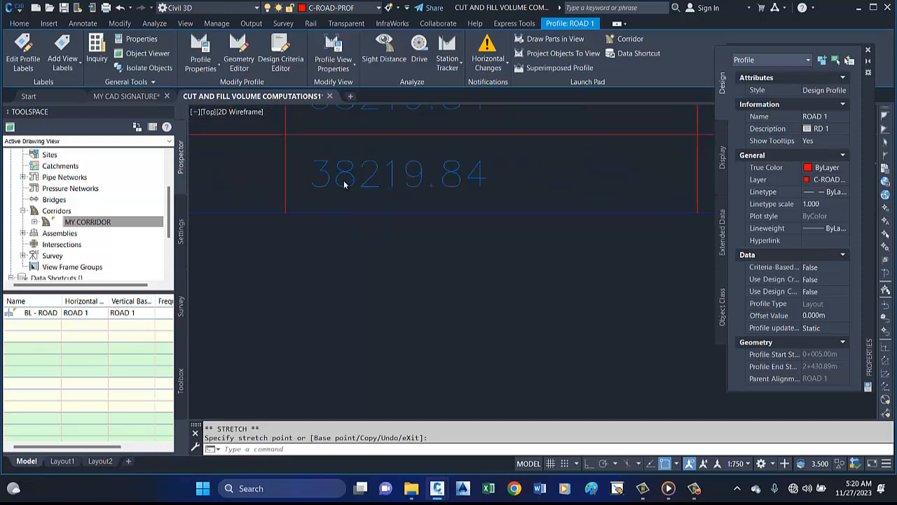
pyautogui.scroll(-5, 344, 185)
pyautogui.scroll(-5, 457, 172)
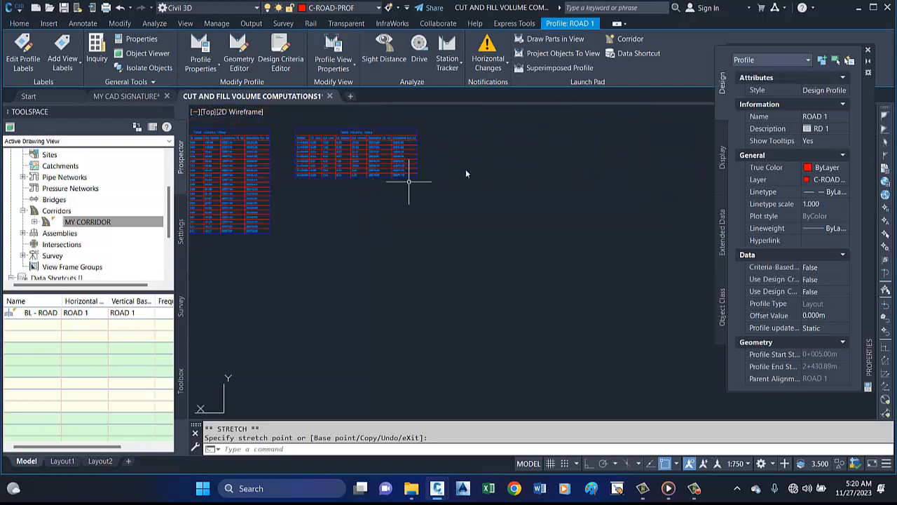
# Step: Lower the ROAD 1 design profile's PVI near station 1+000 toward the existing ground line, with object snap turned off
pyautogui.scroll(-3, 459, 179)
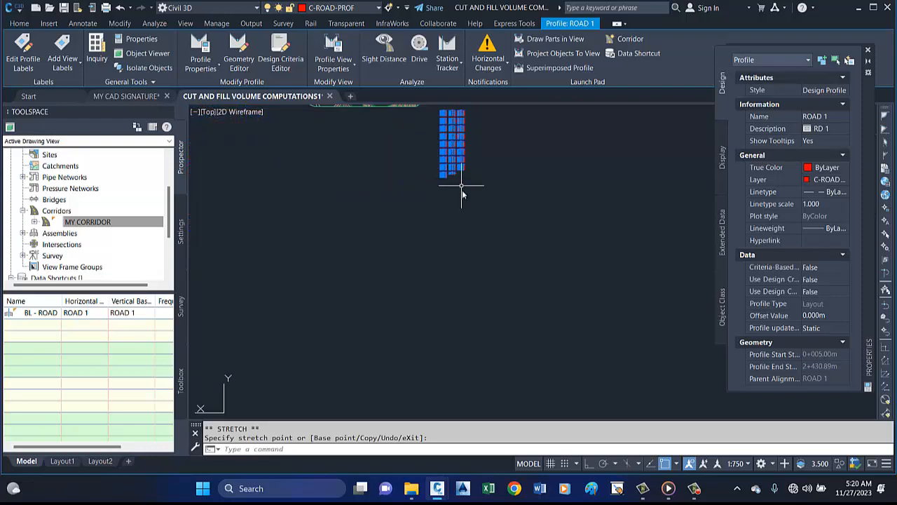
pyautogui.scroll(4, 449, 174)
pyautogui.scroll(3, 450, 174)
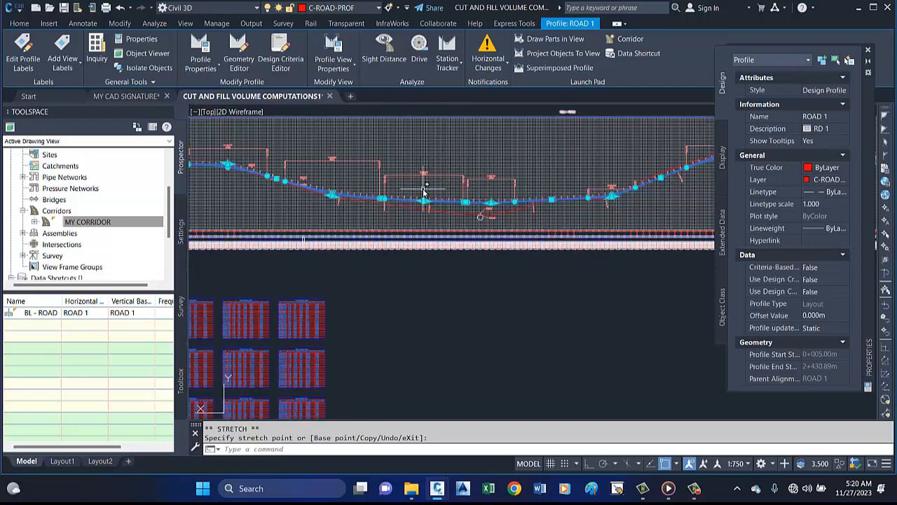
pyautogui.scroll(3, 459, 203)
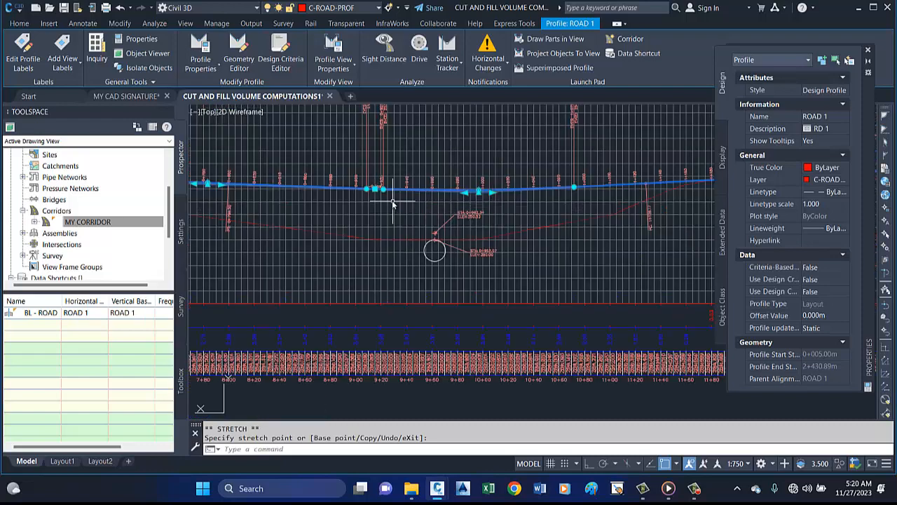
pyautogui.scroll(4, 491, 194)
pyautogui.scroll(-3, 485, 195)
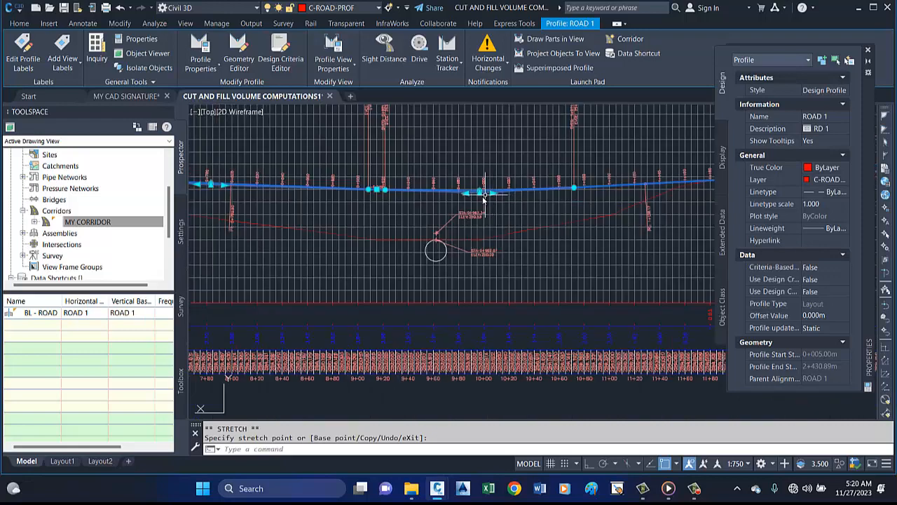
pyautogui.scroll(3, 481, 194)
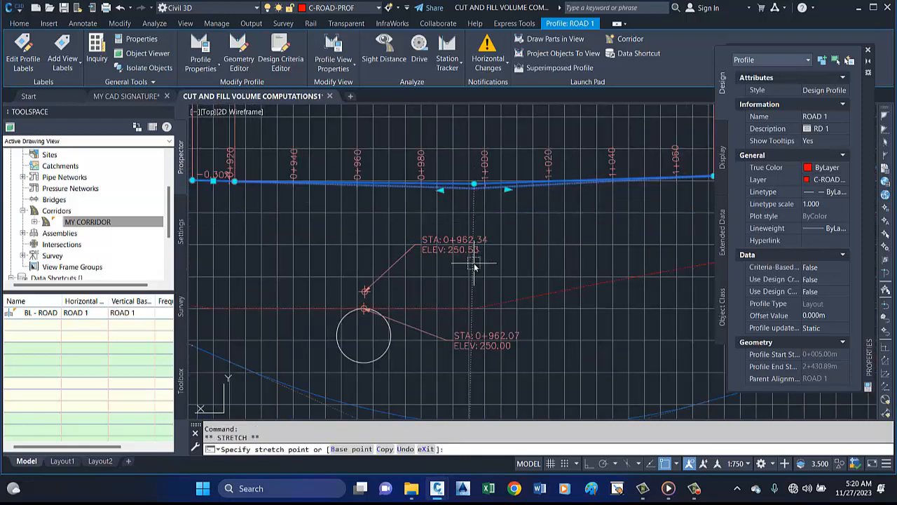
pyautogui.click(665, 464)
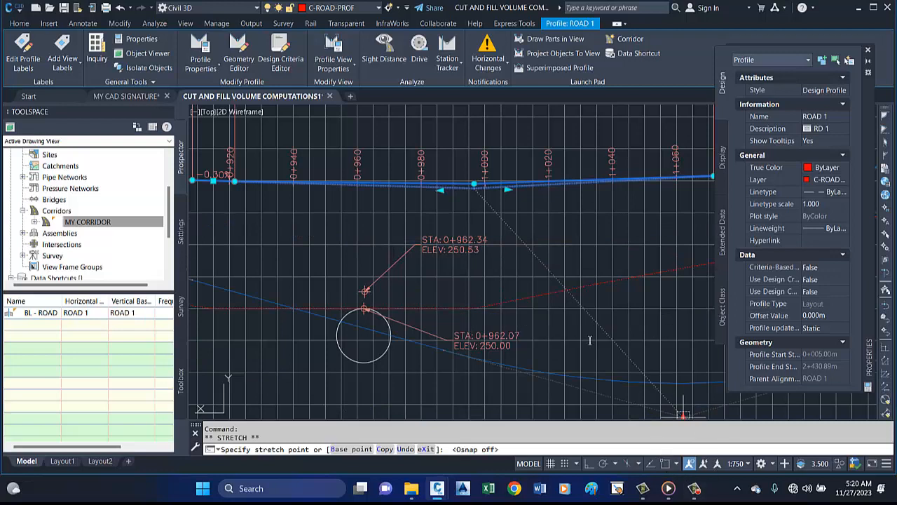
pyautogui.click(458, 260)
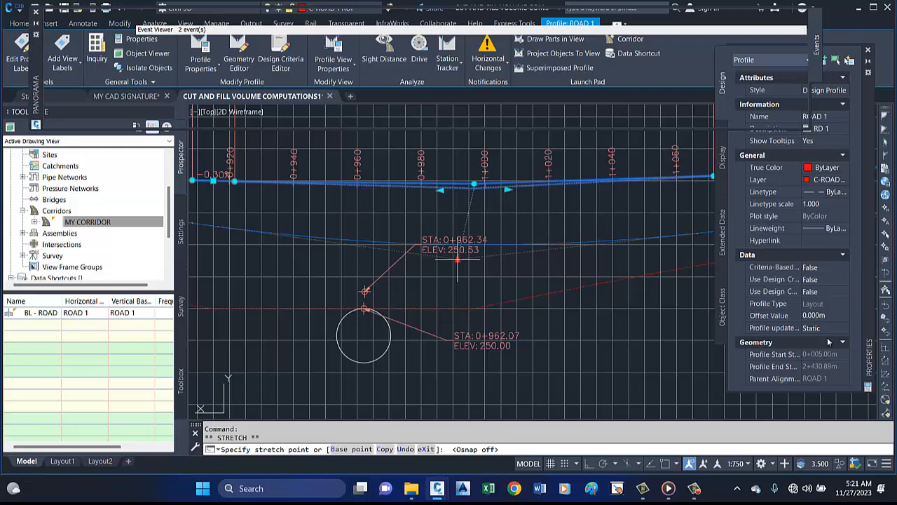
pyautogui.press('Escape')
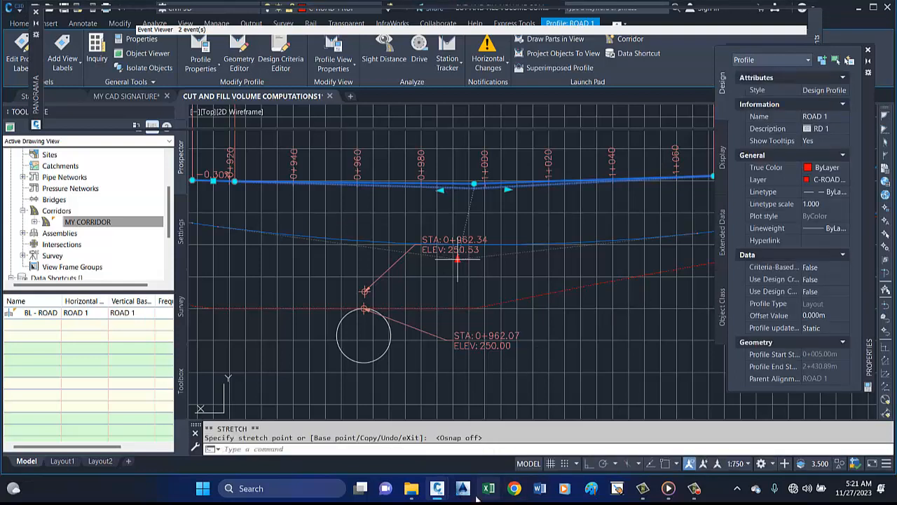
pyautogui.moveTo(443, 492)
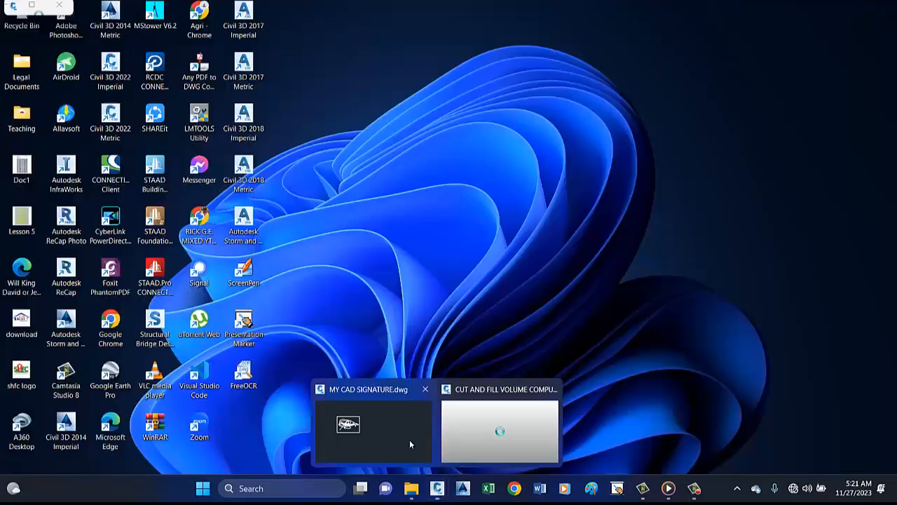
# Step: Return to the cut and fill volume drawing window, clear the stray selection window, and close the event viewer
pyautogui.click(409, 439)
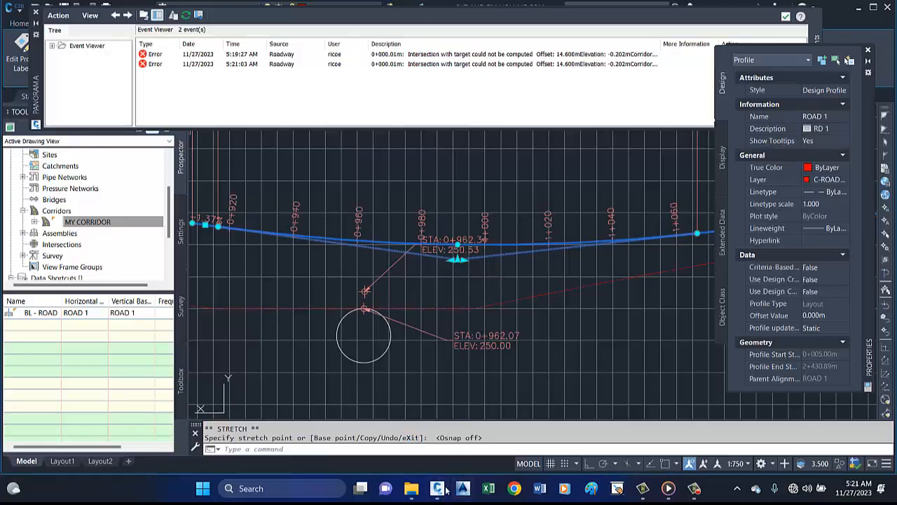
pyautogui.moveTo(445, 489)
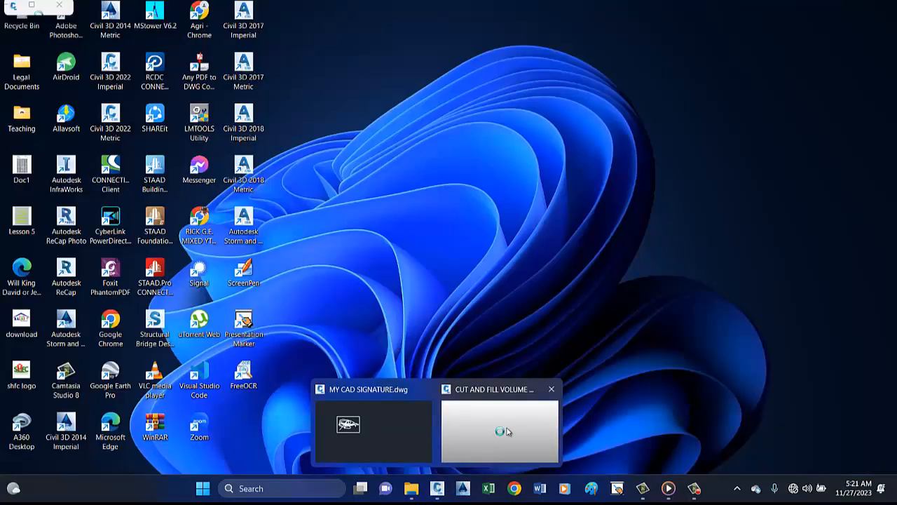
pyautogui.click(506, 431)
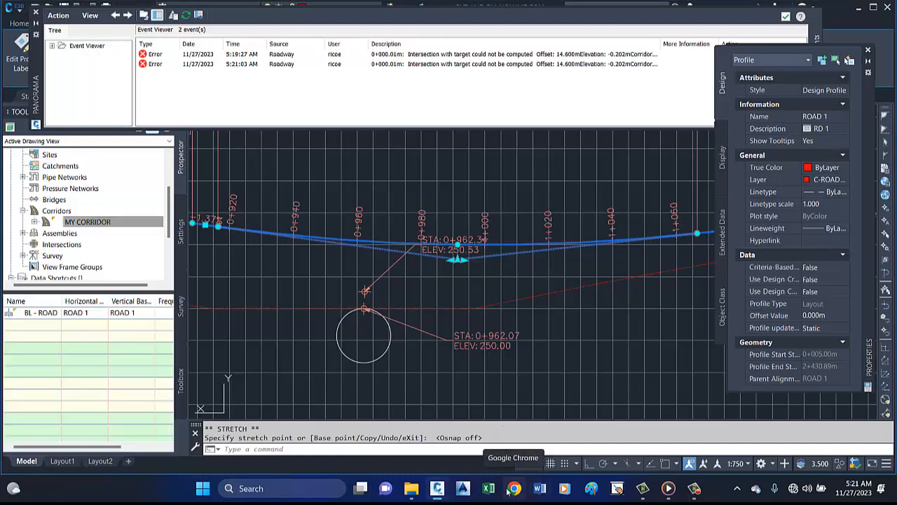
pyautogui.click(272, 288)
pyautogui.press('Escape')
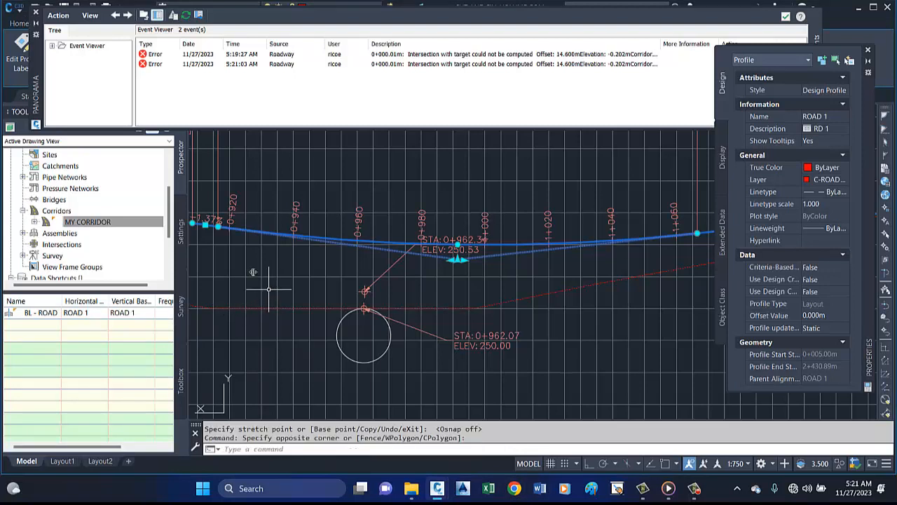
pyautogui.click(37, 14)
# Step: Examine the cumulative fill and cut volumes in the last total volume table following the PVI edit near station 1+000
pyautogui.scroll(-4, 479, 234)
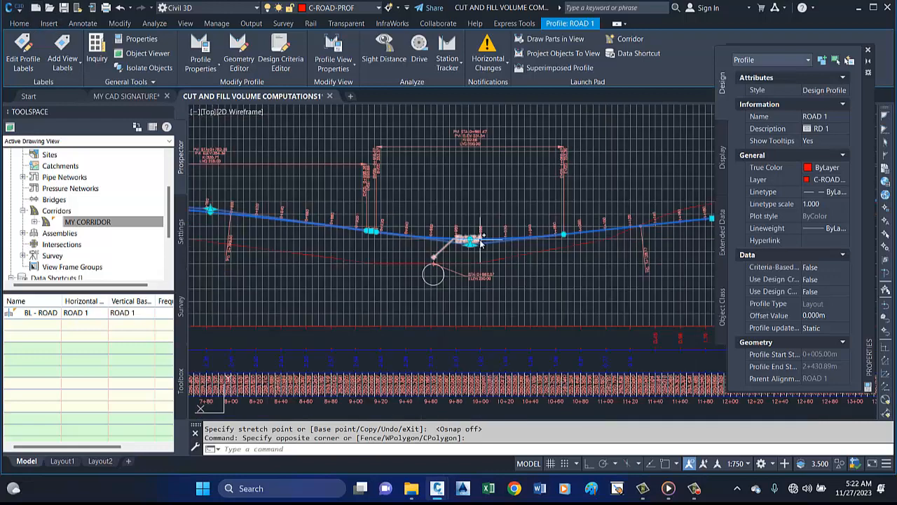
pyautogui.scroll(-5, 480, 239)
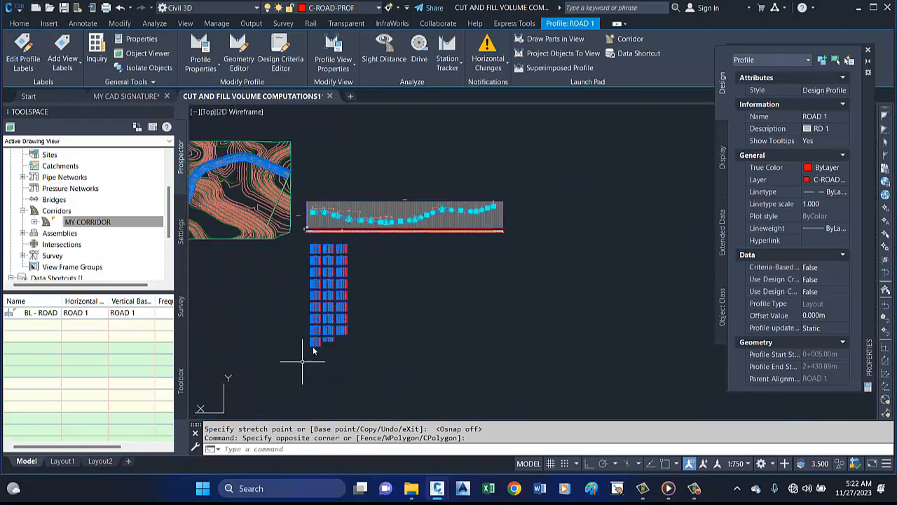
pyautogui.scroll(10, 313, 350)
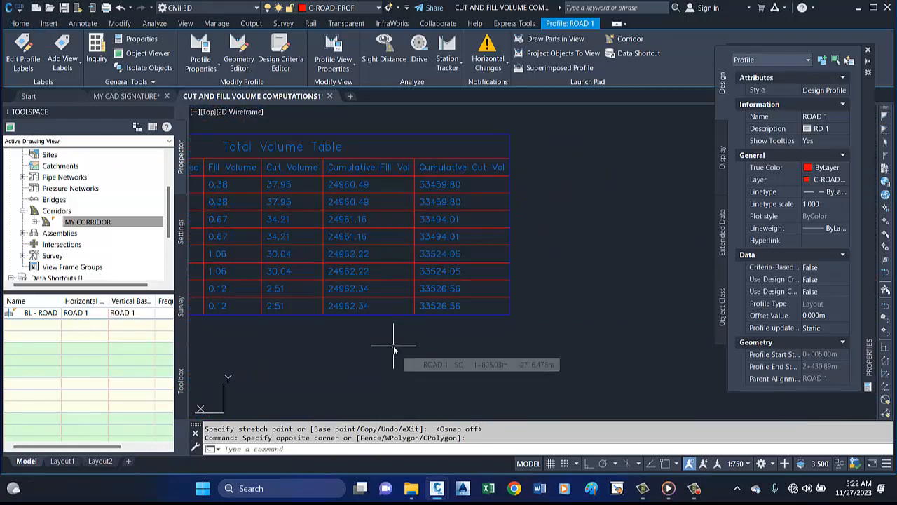
pyautogui.scroll(4, 339, 309)
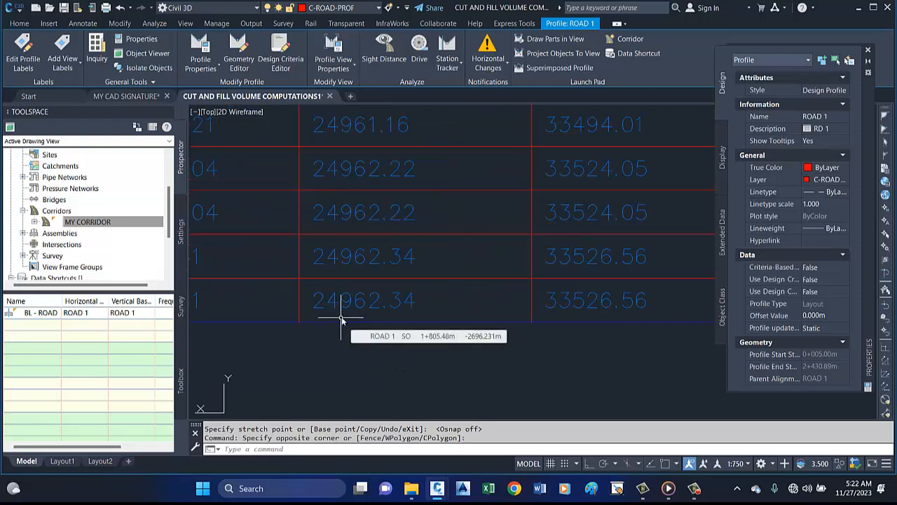
pyautogui.scroll(-3, 342, 324)
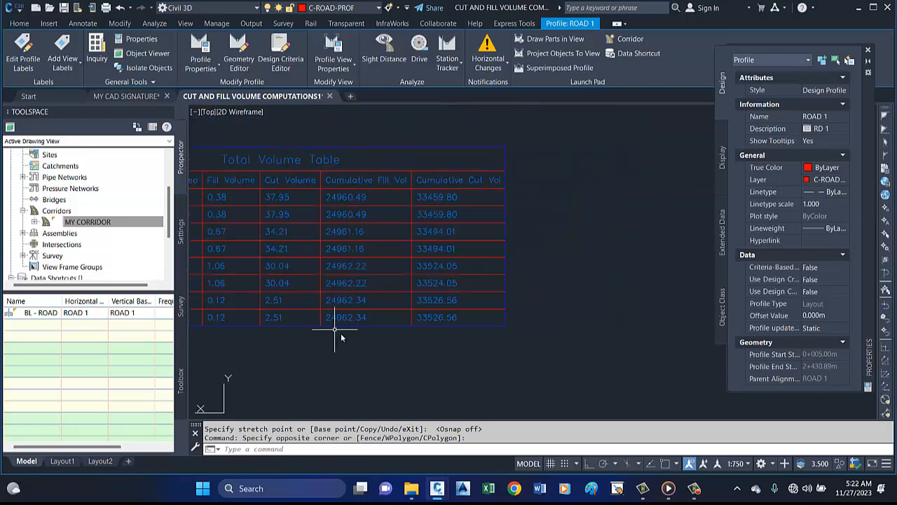
pyautogui.scroll(3, 432, 337)
pyautogui.scroll(-3, 388, 332)
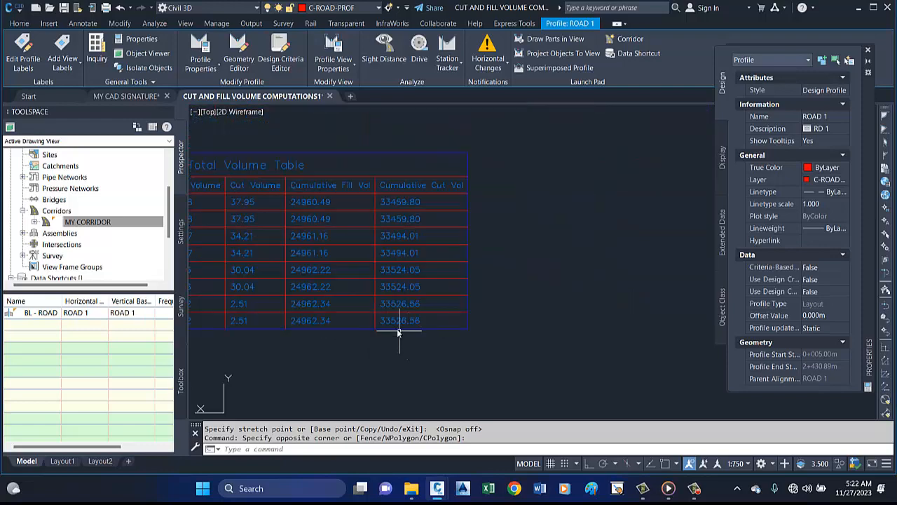
pyautogui.scroll(3, 398, 330)
pyautogui.scroll(-6, 354, 335)
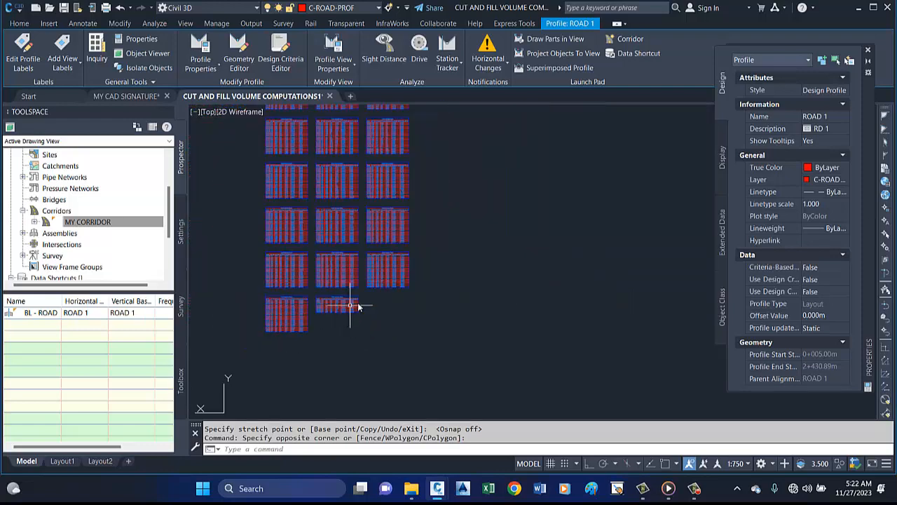
# Step: Raise the ROAD 1 design profile's PVI near station 2+200 toward the existing ground line, and close the event viewer
pyautogui.scroll(-2, 511, 159)
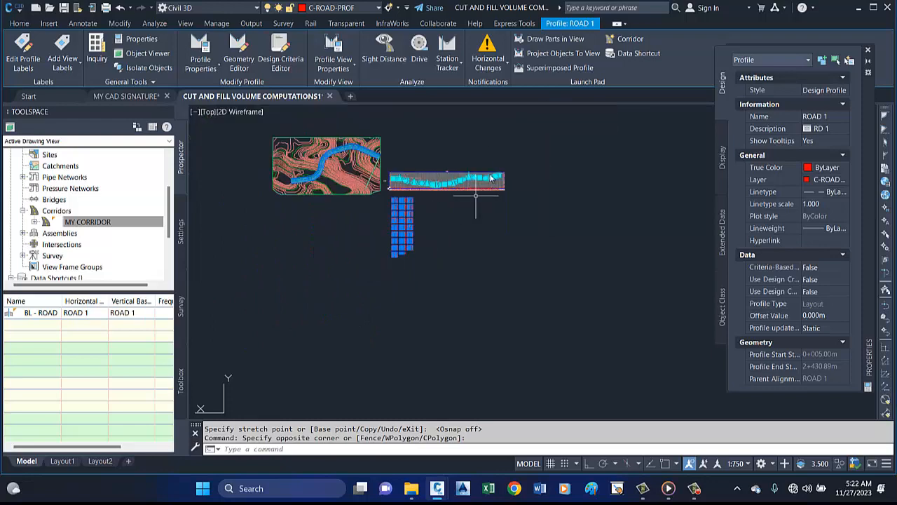
pyautogui.scroll(5, 481, 175)
pyautogui.scroll(2, 490, 136)
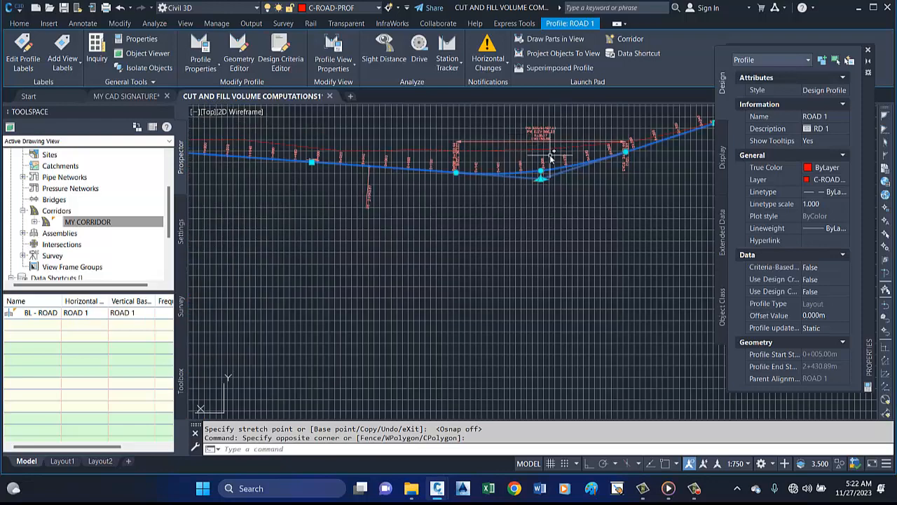
pyautogui.scroll(2, 531, 171)
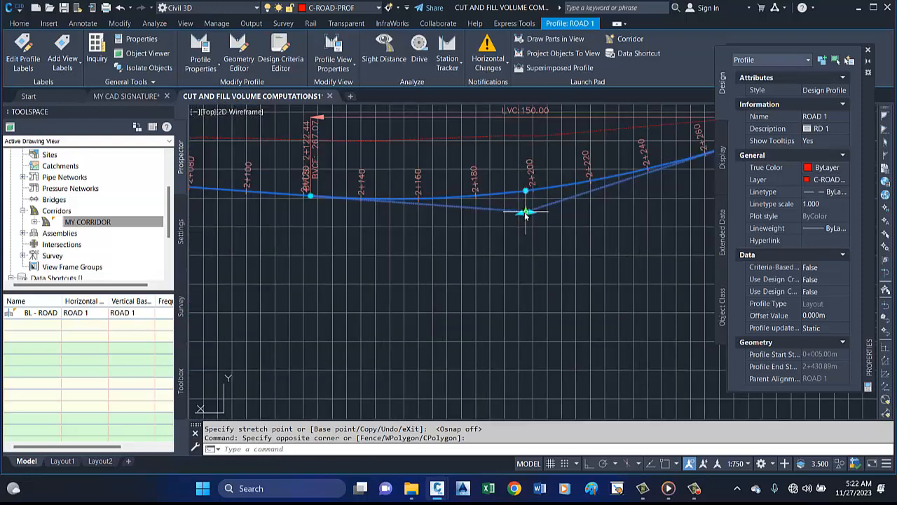
pyautogui.click(524, 208)
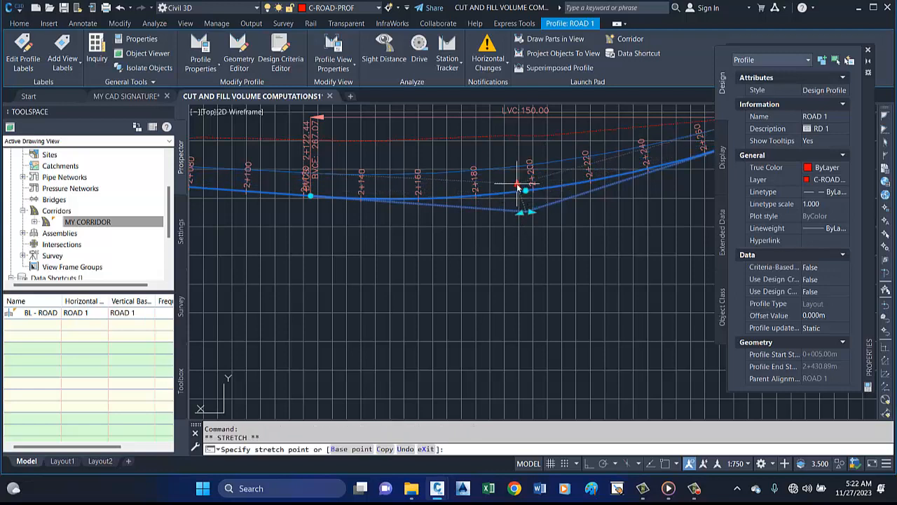
pyautogui.click(518, 188)
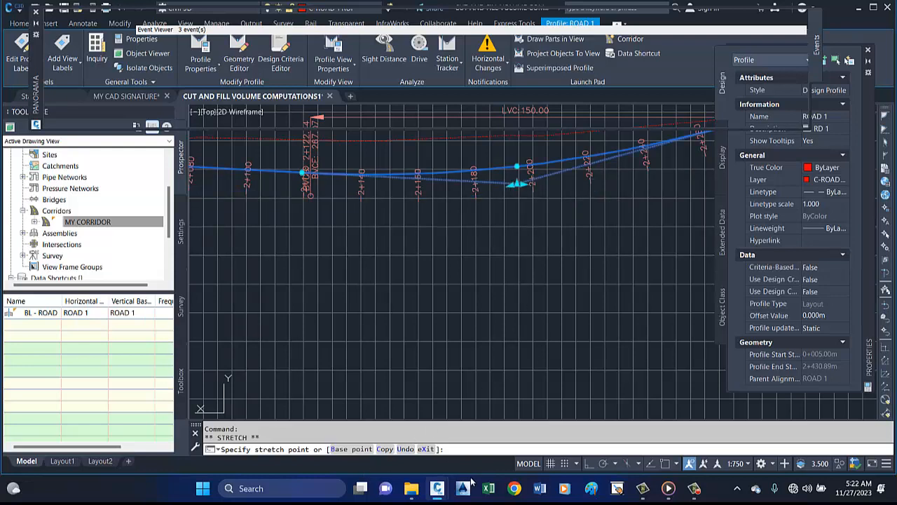
pyautogui.press('Escape')
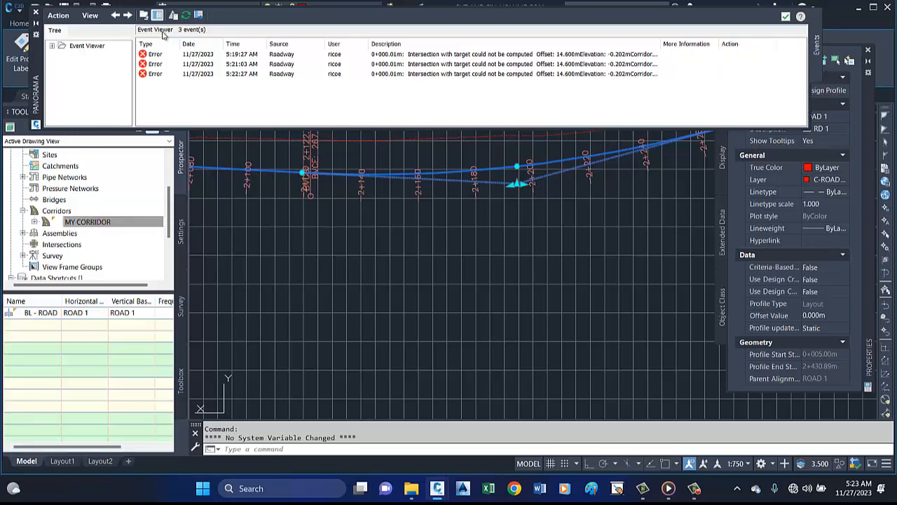
pyautogui.click(35, 12)
# Step: Check the final cumulative fill and cut volumes in the last total volume table against the raised PVI near station 2+200
pyautogui.scroll(-5, 386, 165)
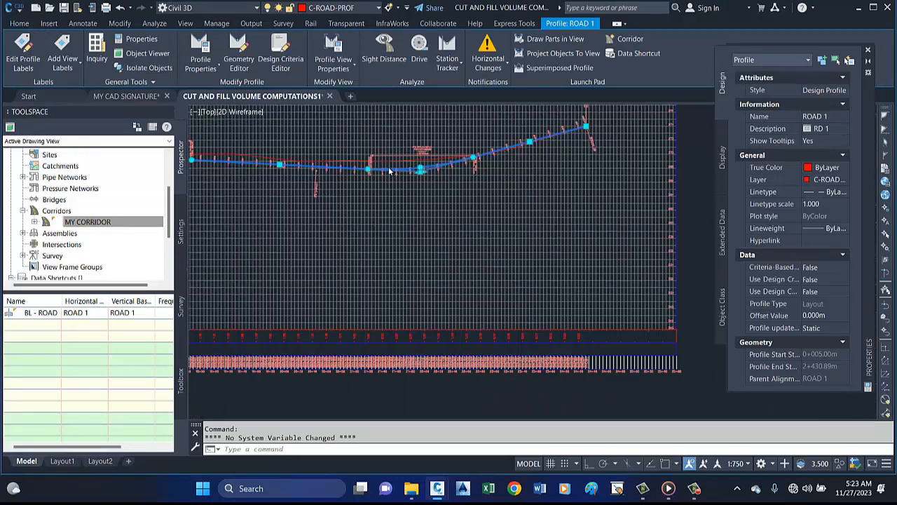
pyautogui.scroll(2, 464, 158)
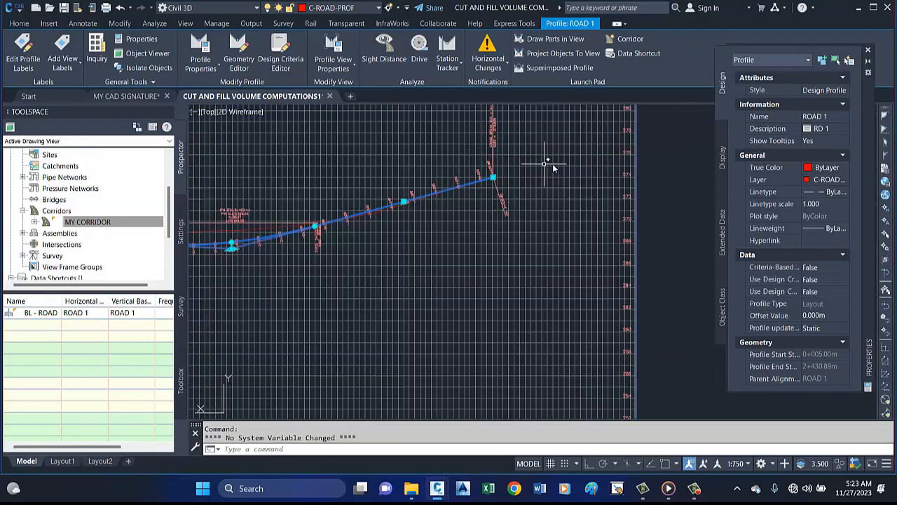
pyautogui.scroll(-5, 540, 171)
pyautogui.scroll(5, 417, 276)
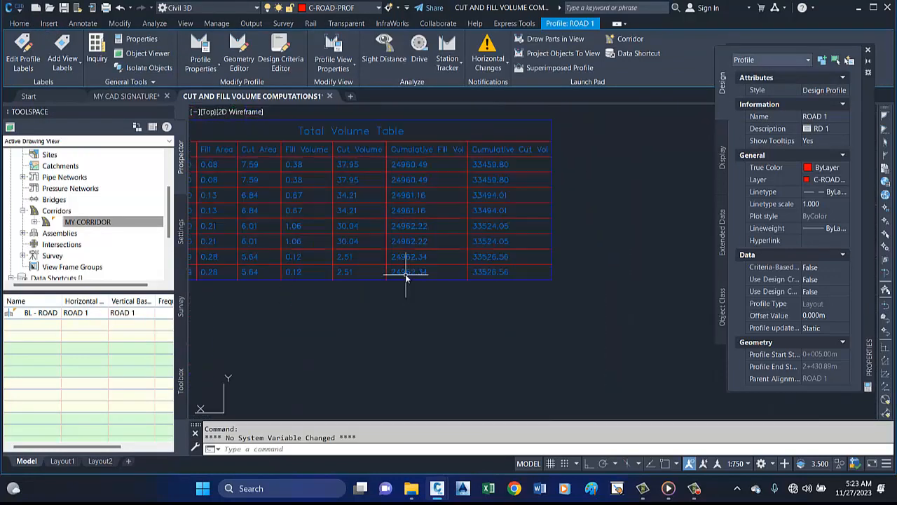
pyautogui.scroll(2, 481, 290)
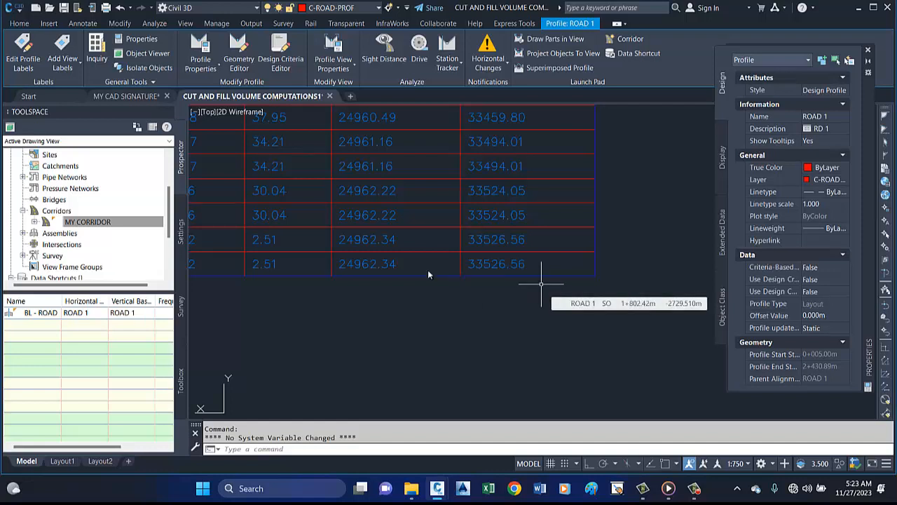
pyautogui.scroll(-6, 303, 252)
pyautogui.scroll(-2, 331, 240)
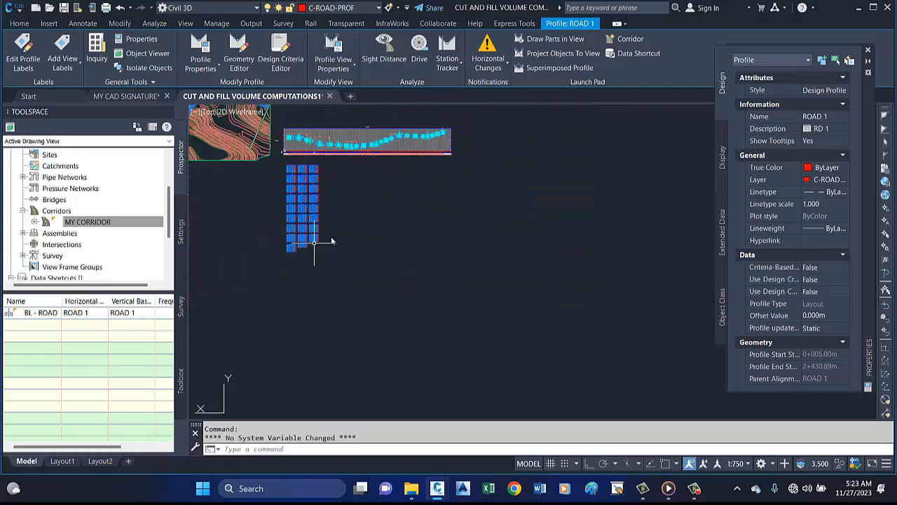
# Step: Raise the ROAD 1 design profile's tangent near station 2+000 closer to the existing ground line, and close the event viewer
pyautogui.scroll(5, 474, 130)
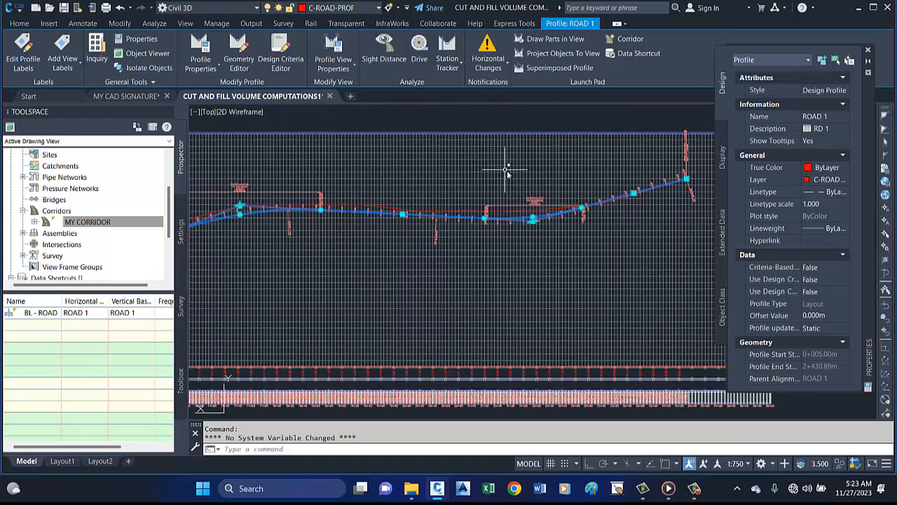
pyautogui.scroll(3, 385, 220)
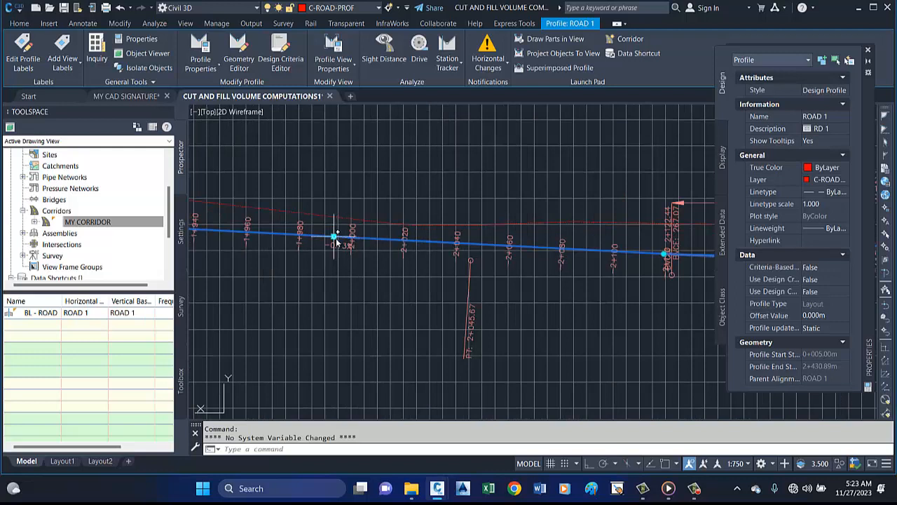
pyautogui.click(334, 237)
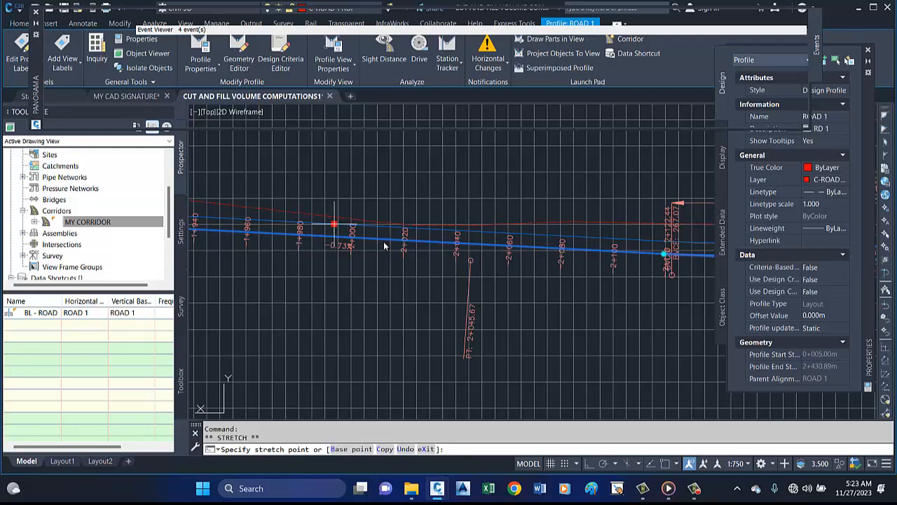
pyautogui.press('Escape')
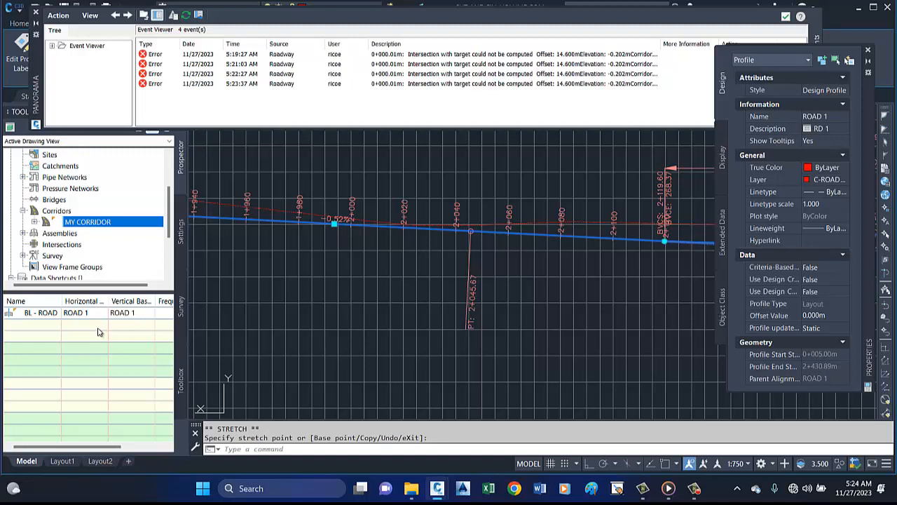
pyautogui.click(183, 94)
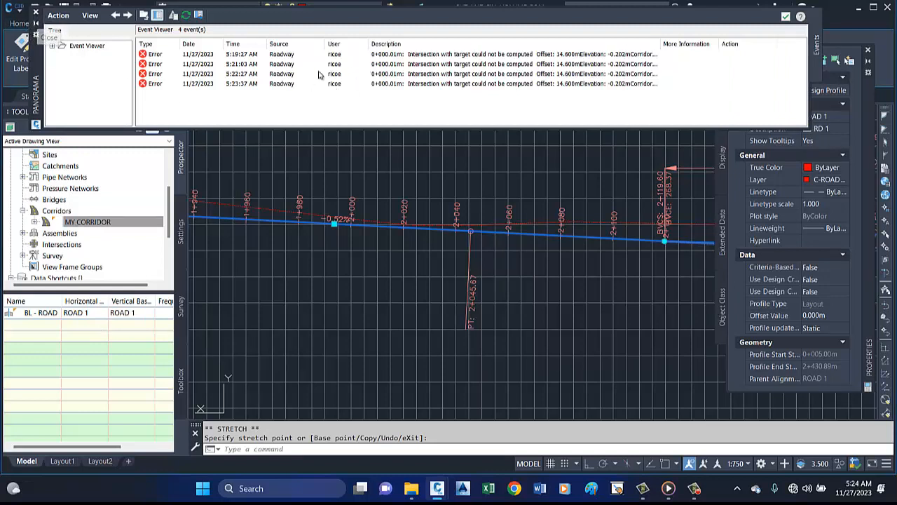
pyautogui.click(36, 12)
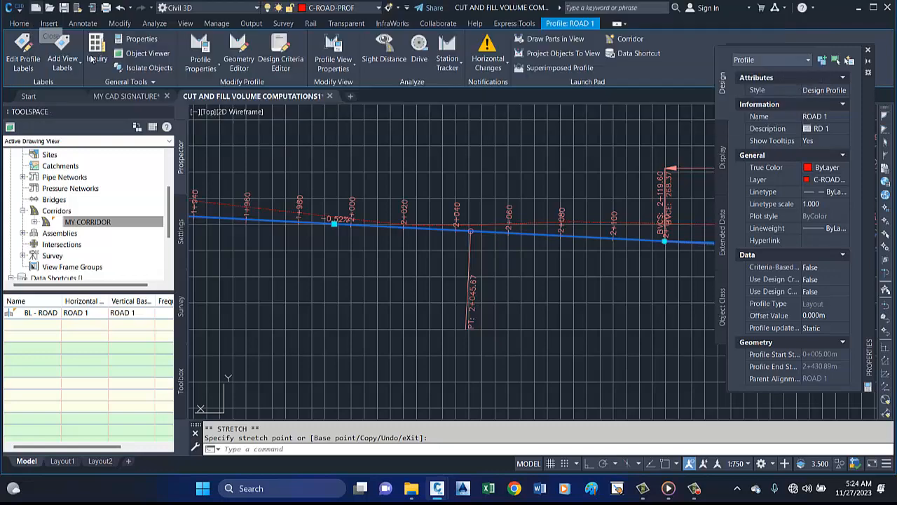
# Step: Compare the final cumulative fill and cut volumes in the last total volume table after raising the tangent near station 2+000
pyautogui.scroll(-5, 420, 231)
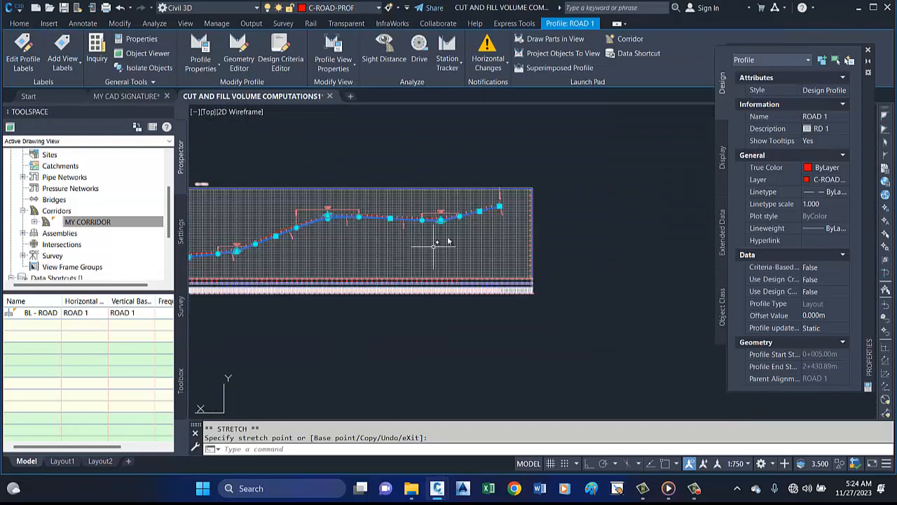
pyautogui.scroll(-2, 448, 241)
pyautogui.scroll(5, 260, 361)
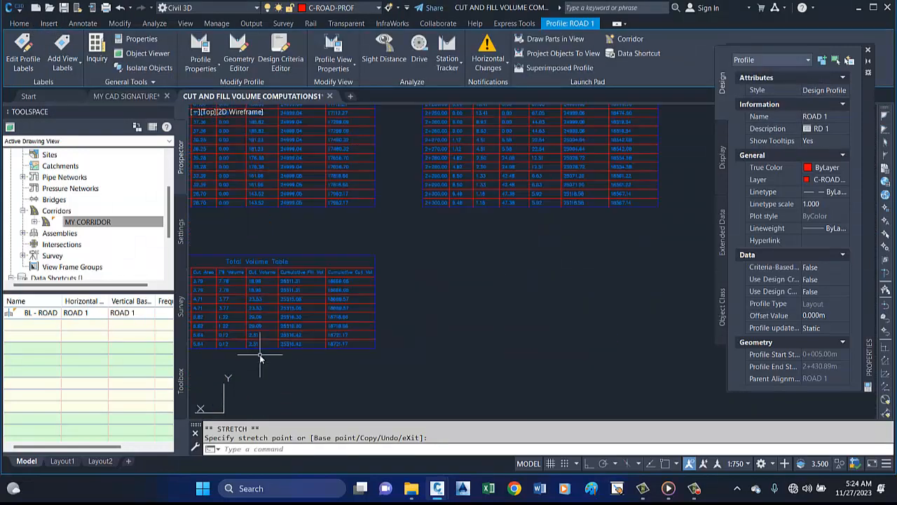
pyautogui.scroll(2, 259, 354)
pyautogui.scroll(2, 378, 356)
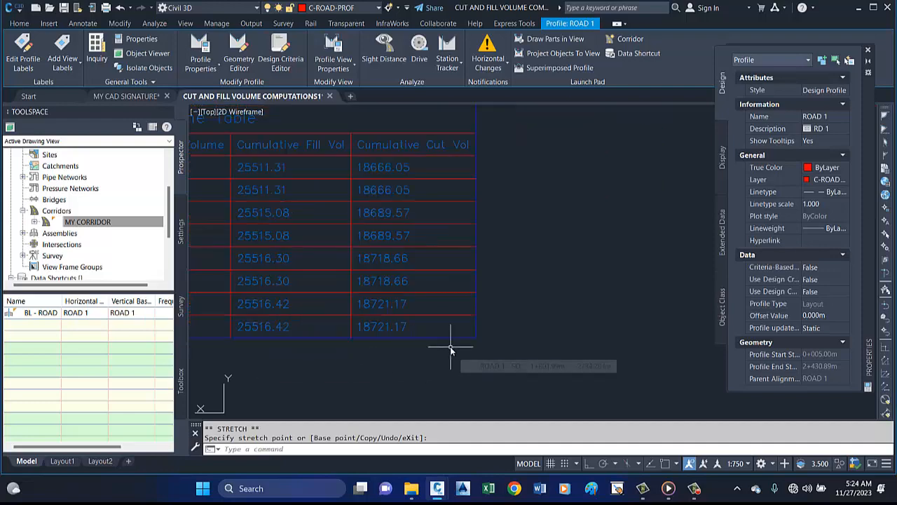
pyautogui.scroll(-5, 463, 352)
pyautogui.scroll(4, 413, 351)
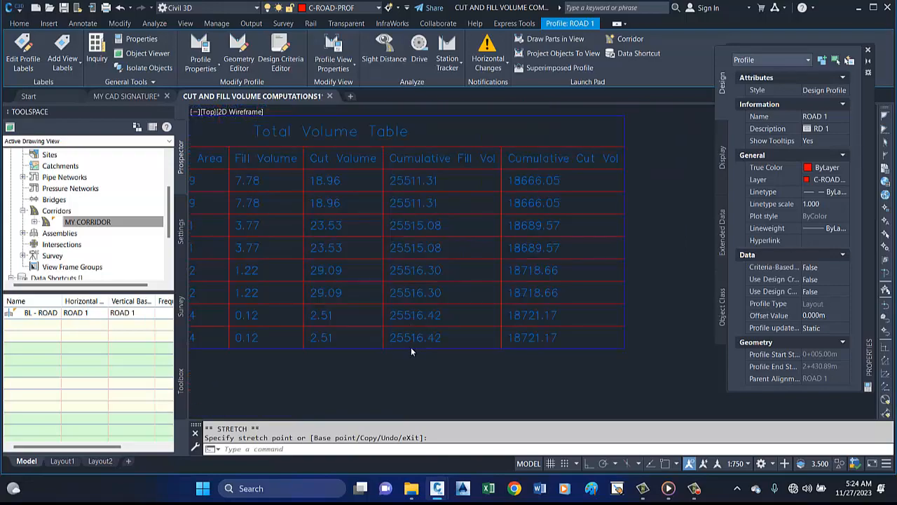
pyautogui.scroll(-3, 411, 348)
pyautogui.scroll(1, 408, 357)
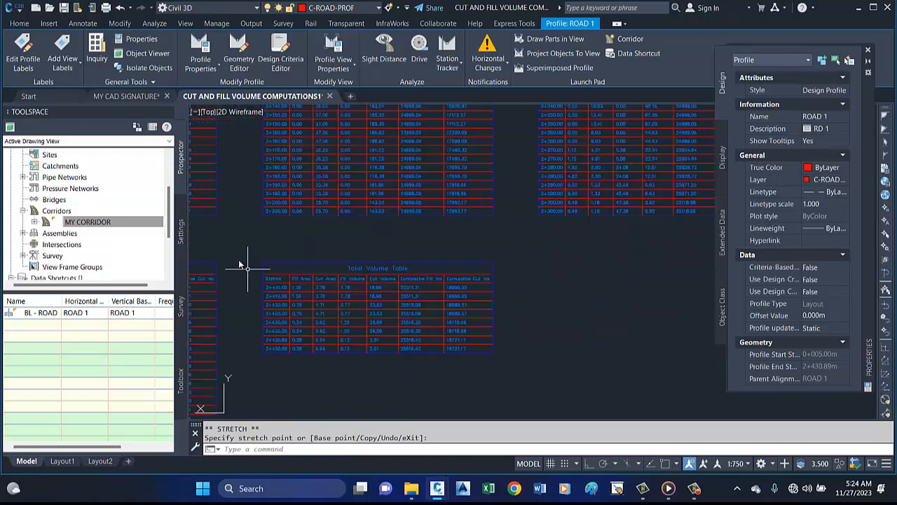
# Step: Lower the ROAD 1 design profile's short tangent near station 0+910 toward the existing ground line, and close the event viewer
pyautogui.scroll(-6, 420, 366)
pyautogui.scroll(6, 396, 230)
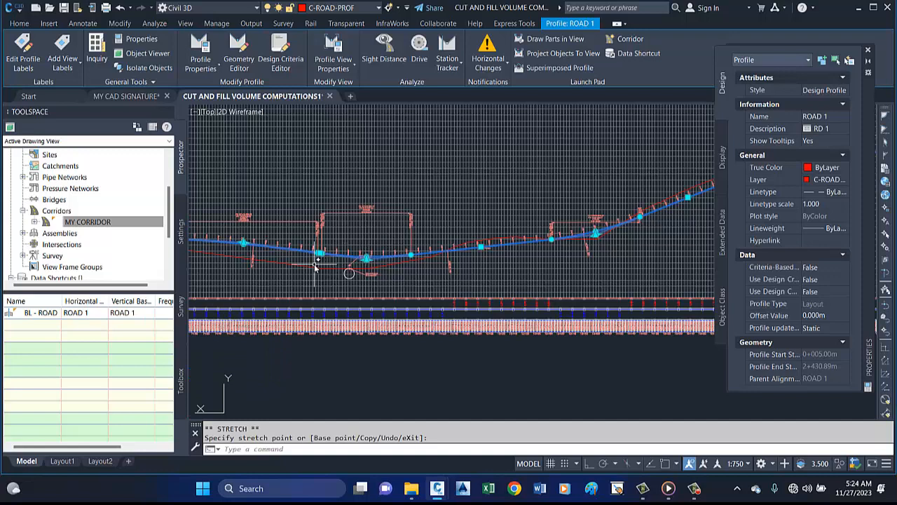
pyautogui.scroll(-2, 421, 256)
pyautogui.scroll(3, 362, 263)
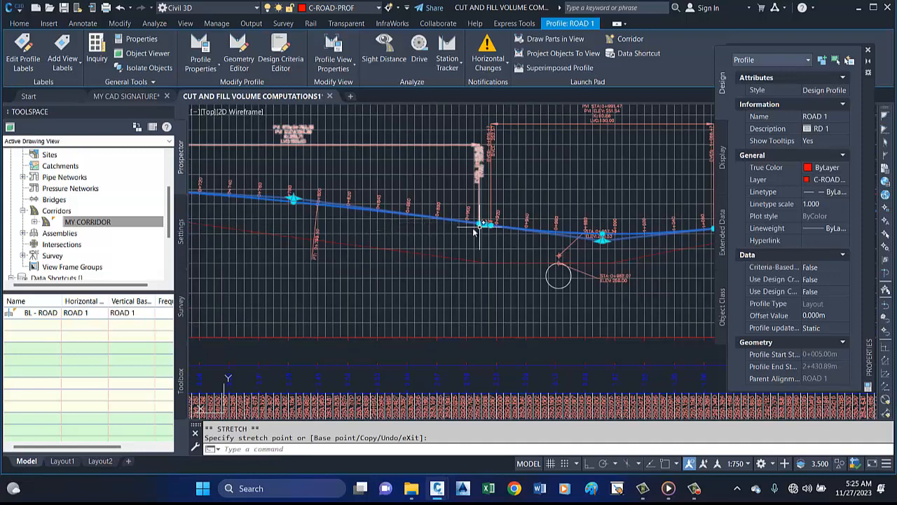
pyautogui.scroll(4, 484, 226)
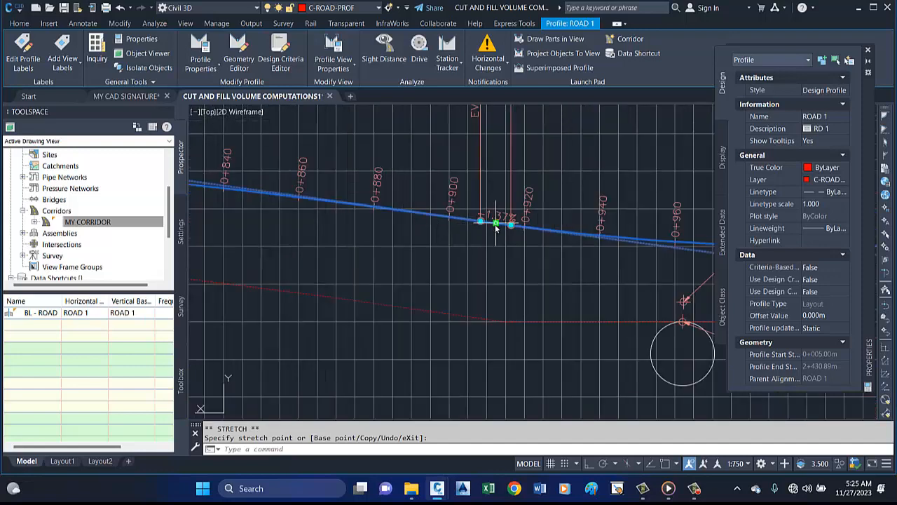
pyautogui.click(494, 223)
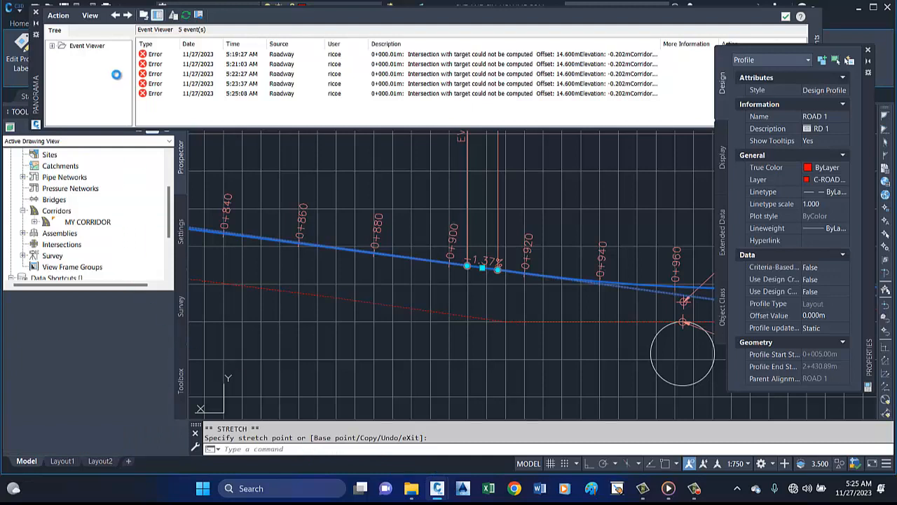
pyautogui.click(694, 490)
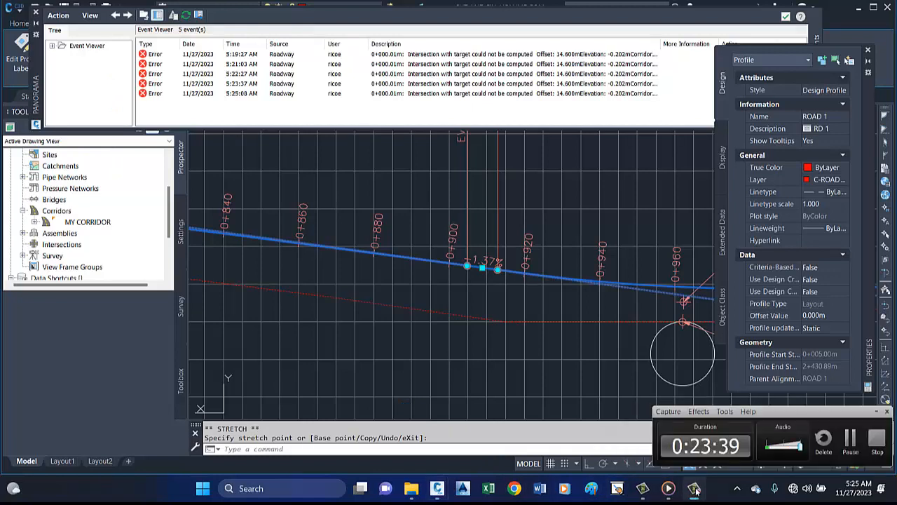
pyautogui.click(876, 411)
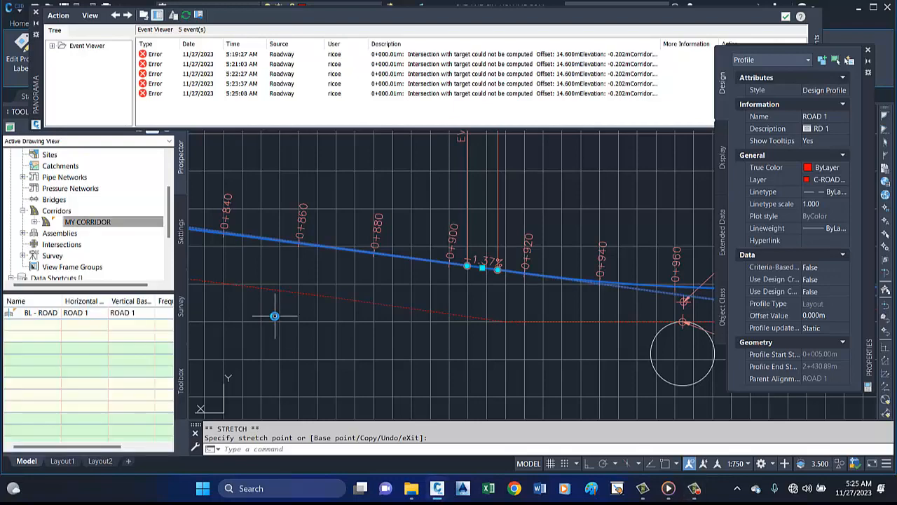
pyautogui.click(35, 12)
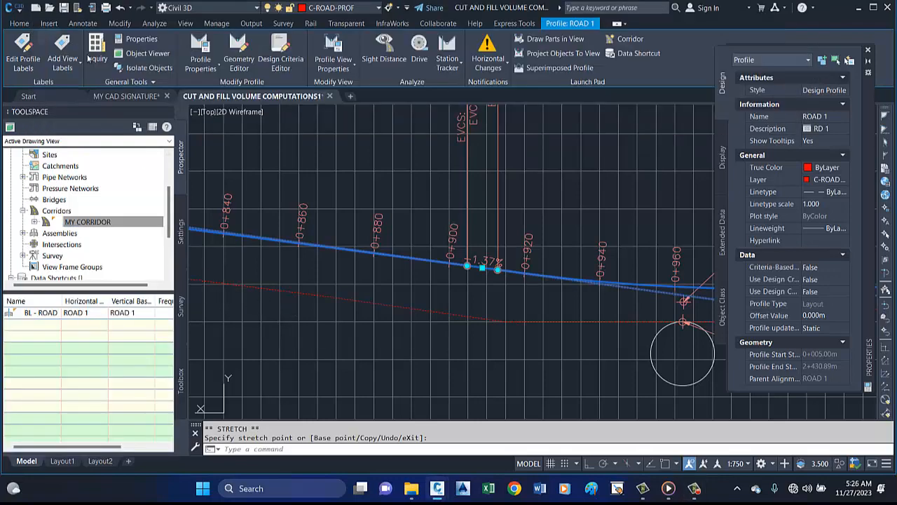
# Step: Check the final cumulative fill and cut volumes in the last total volume table after lowering the tangent near station 0+910
pyautogui.scroll(-5, 389, 235)
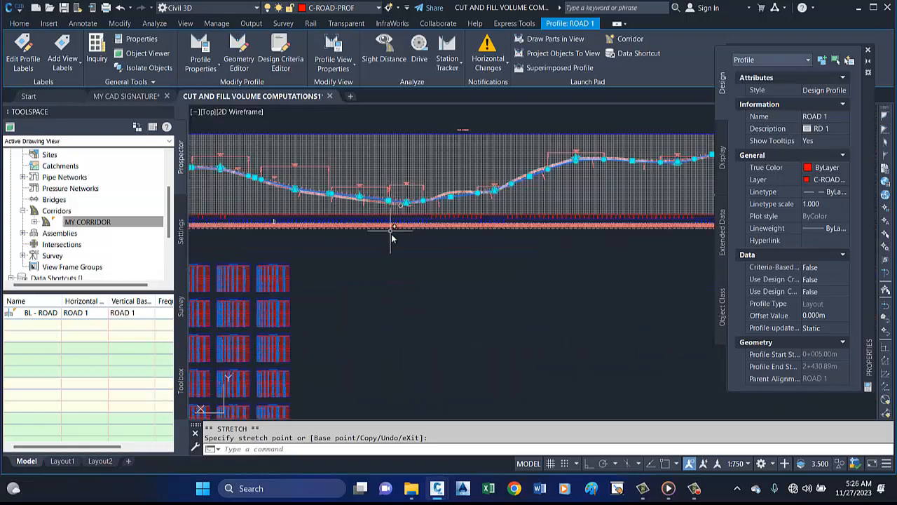
pyautogui.scroll(-4, 391, 232)
pyautogui.scroll(12, 328, 360)
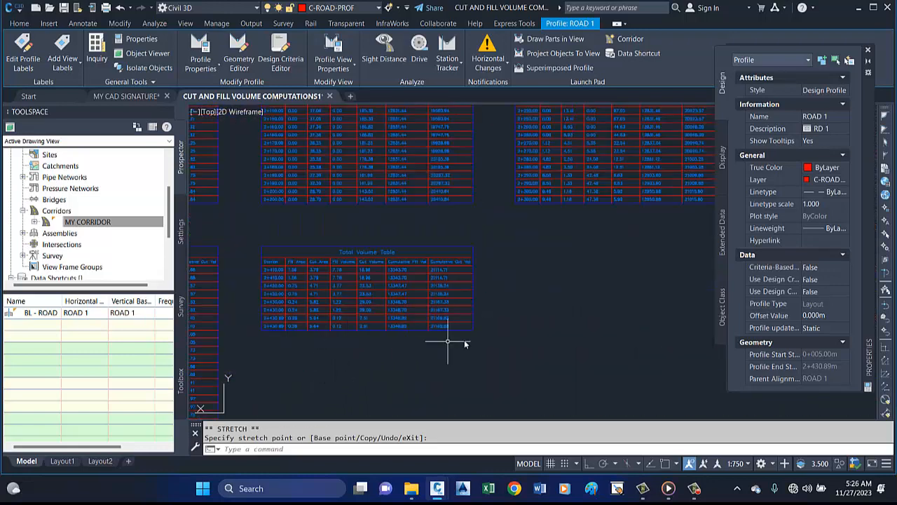
pyautogui.scroll(8, 434, 335)
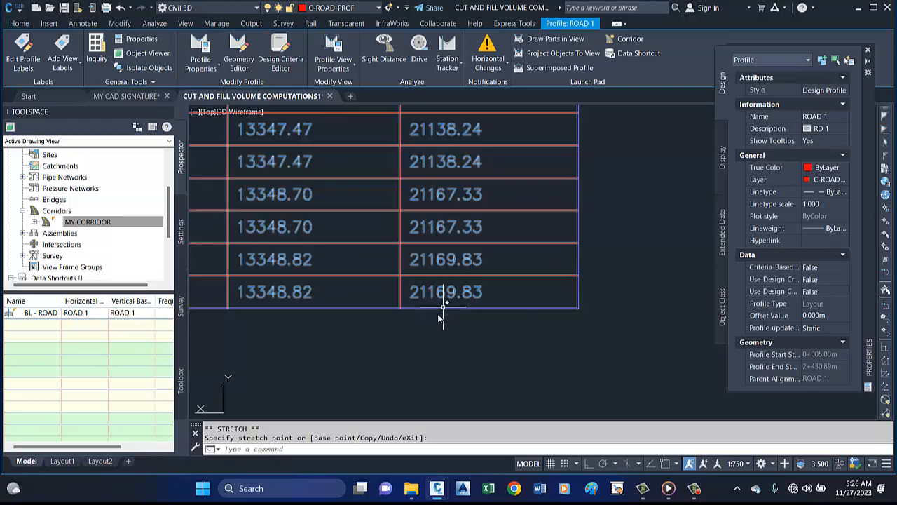
# Step: Examine the ROAD 1 design profile along its length for sections that lie away from the existing ground line
pyautogui.scroll(-5, 415, 341)
pyautogui.scroll(-3, 416, 341)
pyautogui.scroll(6, 487, 188)
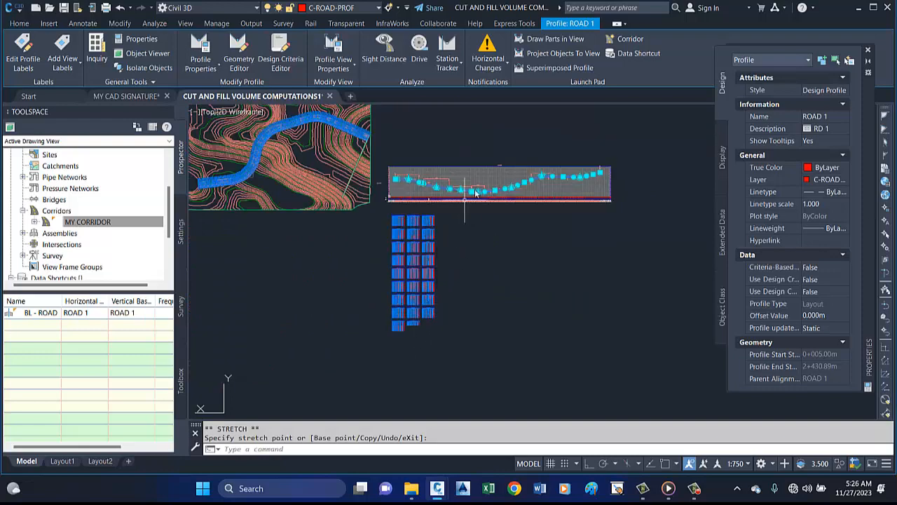
pyautogui.scroll(-2, 412, 239)
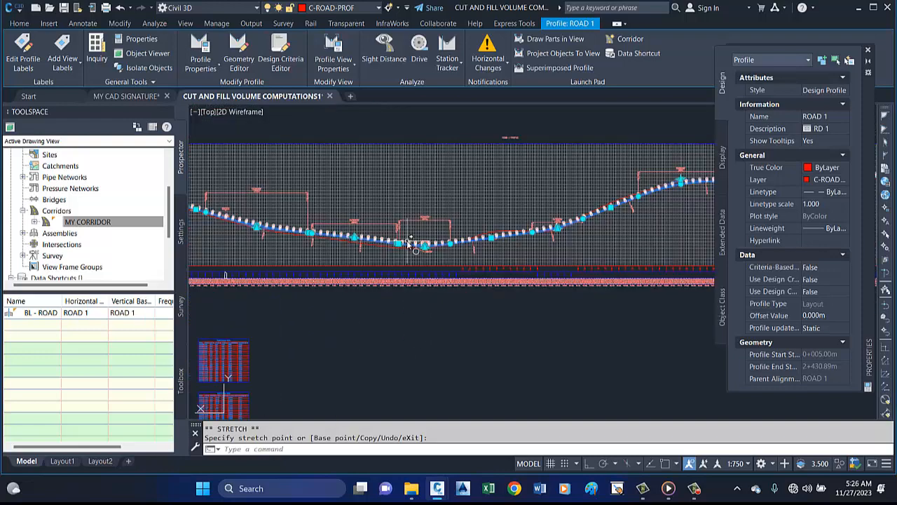
pyautogui.scroll(4, 366, 242)
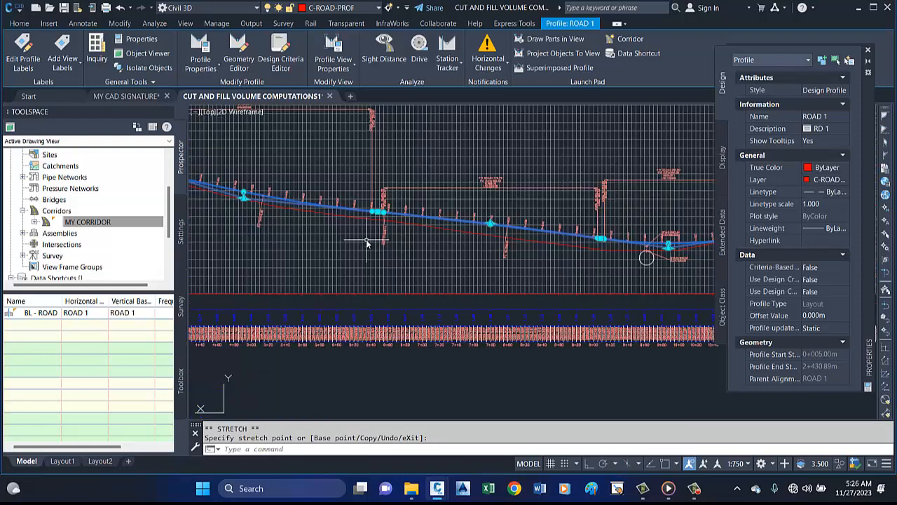
pyautogui.scroll(-3, 340, 243)
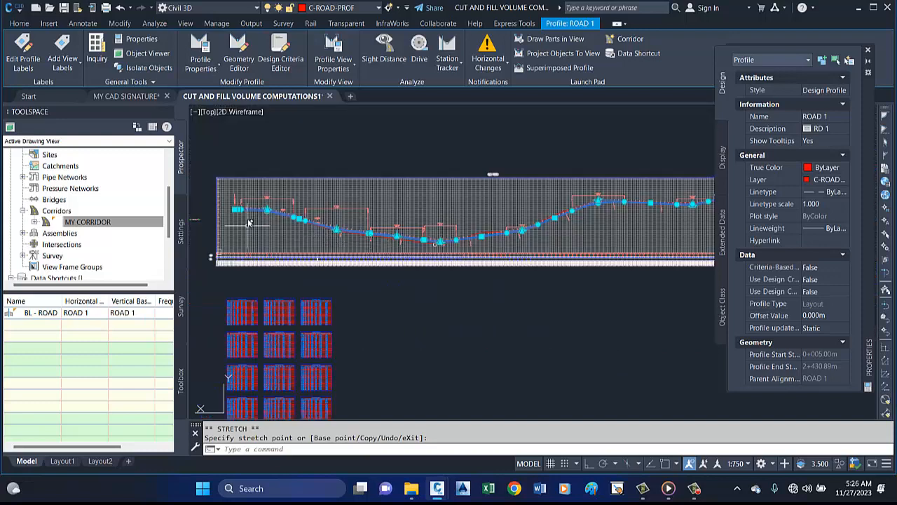
pyautogui.scroll(3, 261, 216)
pyautogui.scroll(-4, 260, 209)
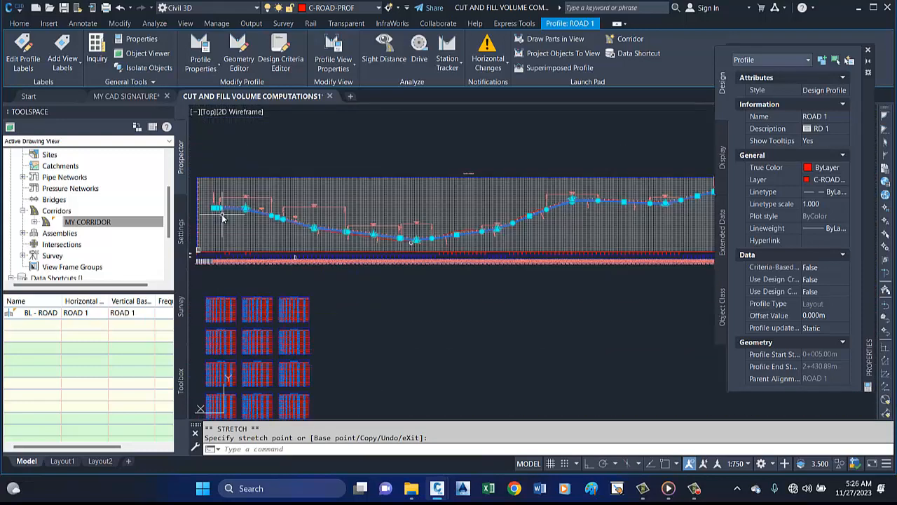
pyautogui.scroll(5, 369, 208)
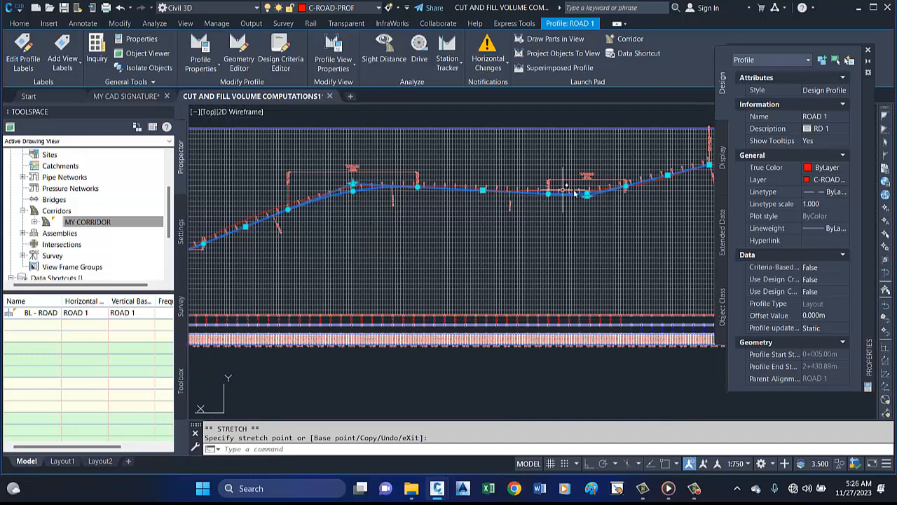
pyautogui.scroll(-1, 545, 206)
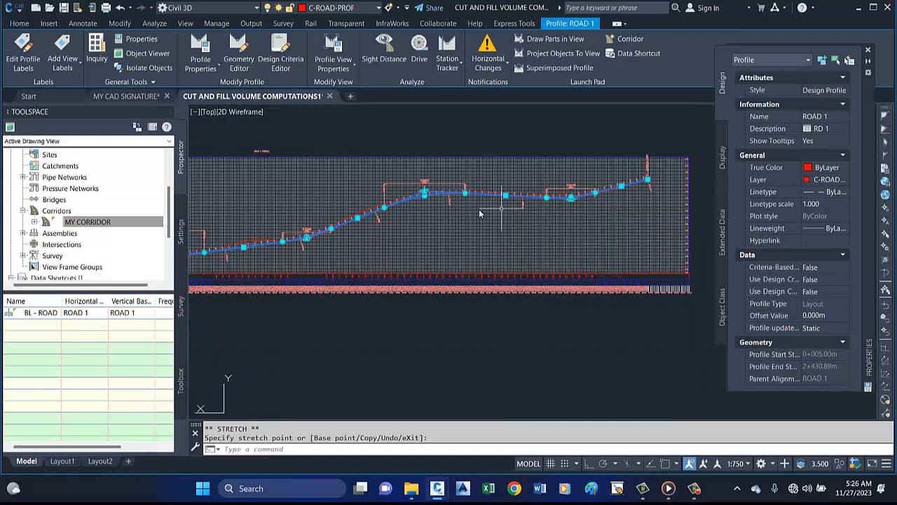
pyautogui.scroll(2, 594, 201)
pyautogui.scroll(3, 594, 201)
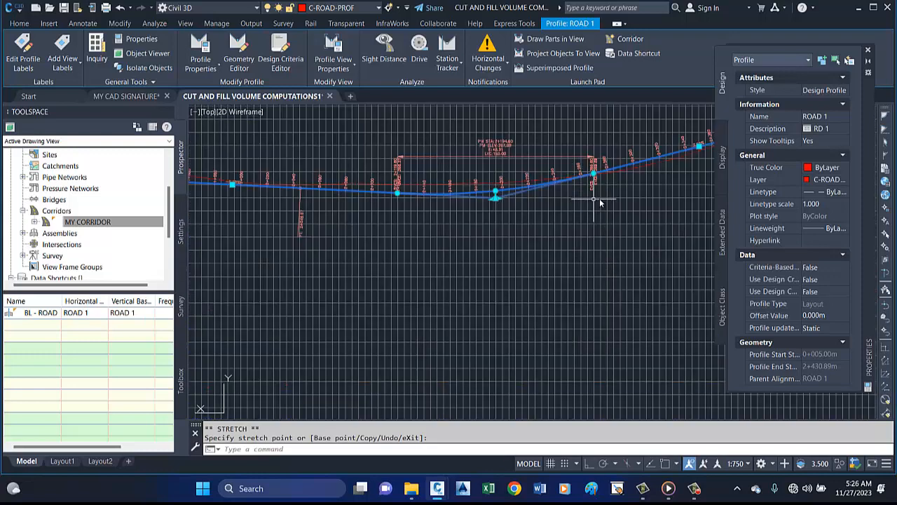
pyautogui.scroll(-3, 612, 199)
pyautogui.scroll(-1, 465, 183)
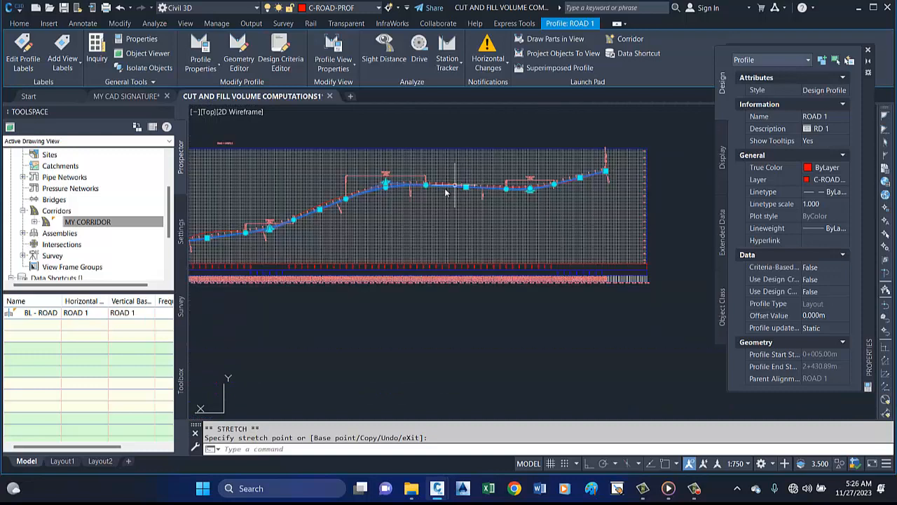
pyautogui.scroll(-1, 274, 212)
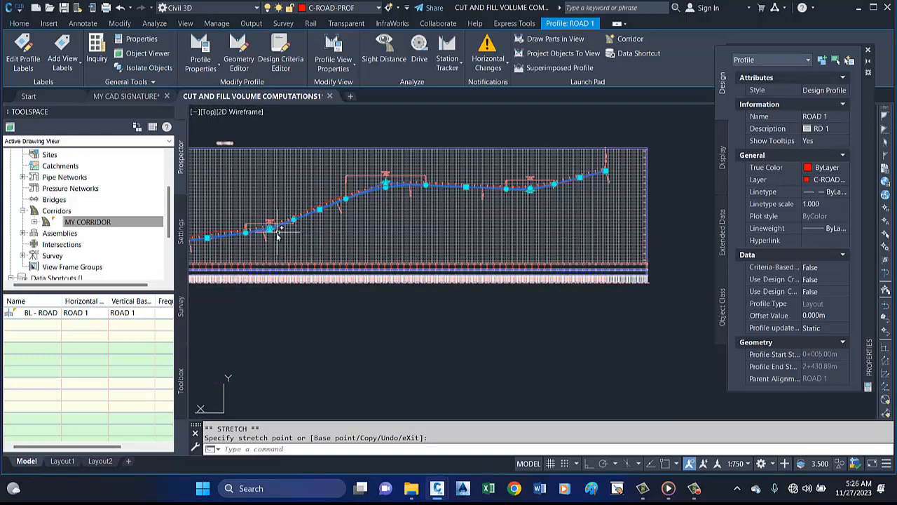
# Step: Raise the ROAD 1 design profile's tangent beyond the vertical curve near station 1+380 toward the existing ground line
pyautogui.scroll(-1, 378, 210)
pyautogui.scroll(3, 283, 215)
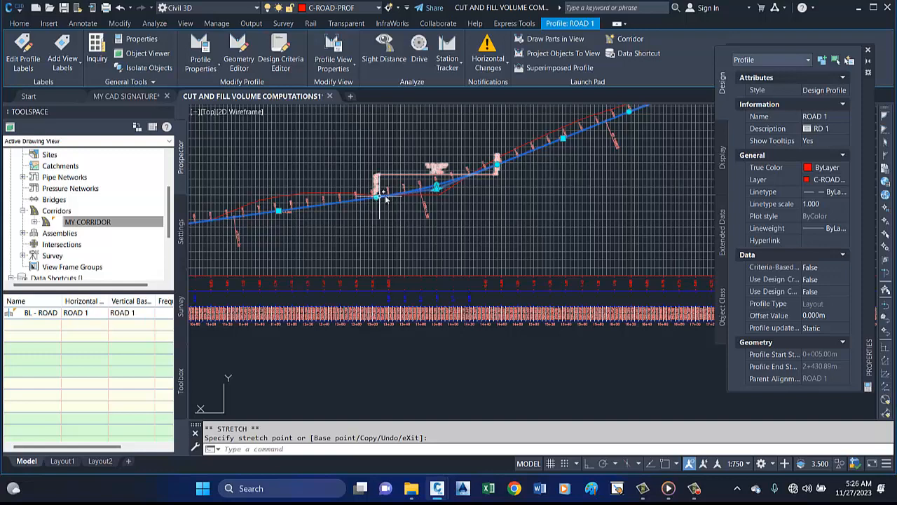
pyautogui.scroll(-1, 505, 169)
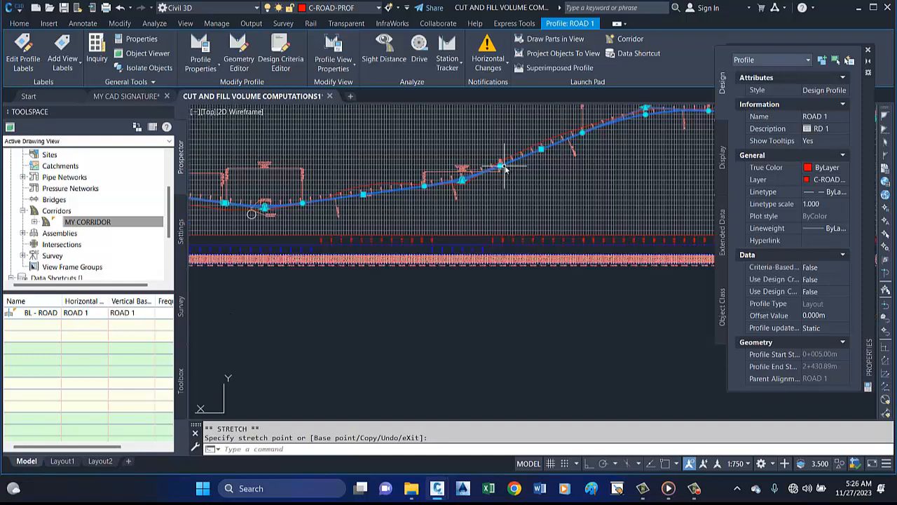
pyautogui.scroll(2, 545, 137)
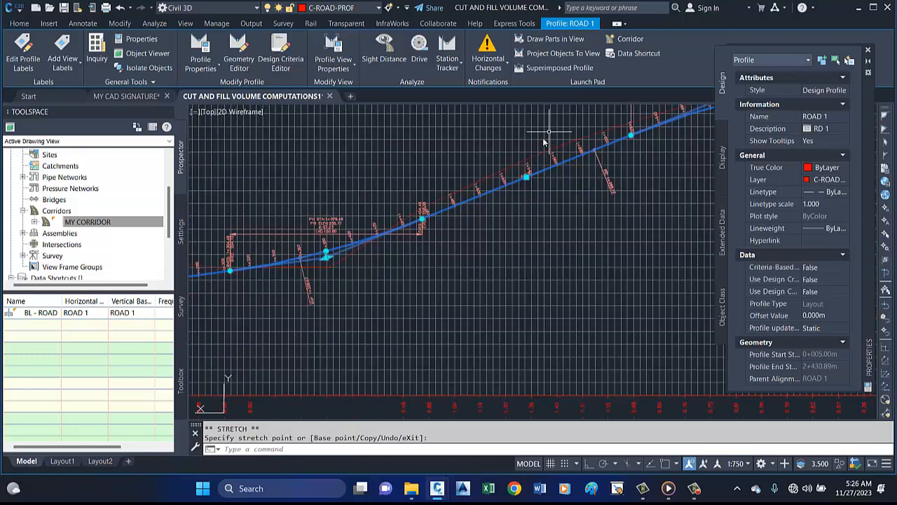
pyautogui.click(526, 176)
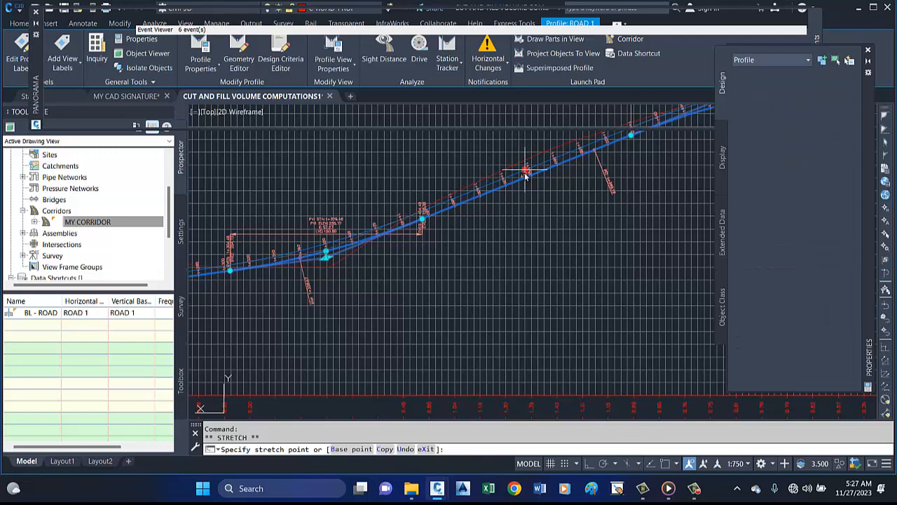
pyautogui.press('Escape')
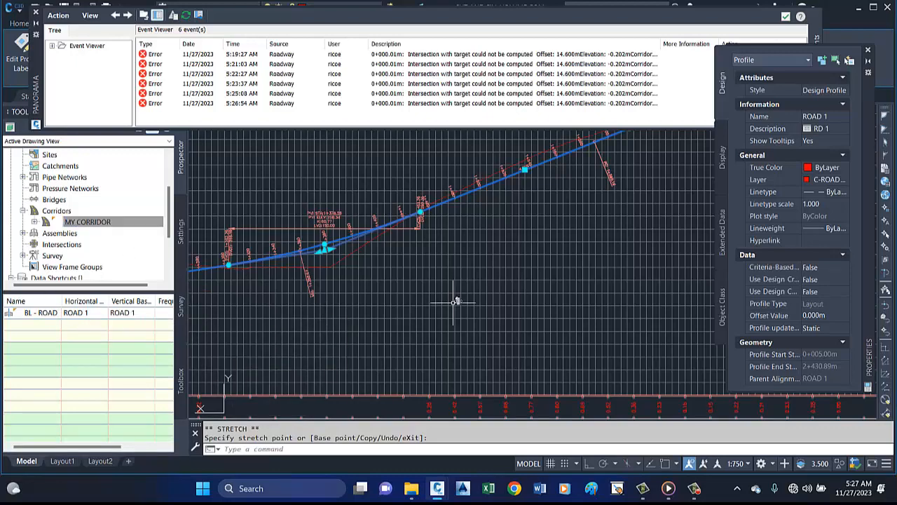
# Step: Compare the final cumulative fill and cut volumes in the last total volume table after raising the tangent beyond station 1+380
pyautogui.scroll(-5, 433, 247)
pyautogui.scroll(-2, 430, 254)
pyautogui.scroll(-2, 324, 210)
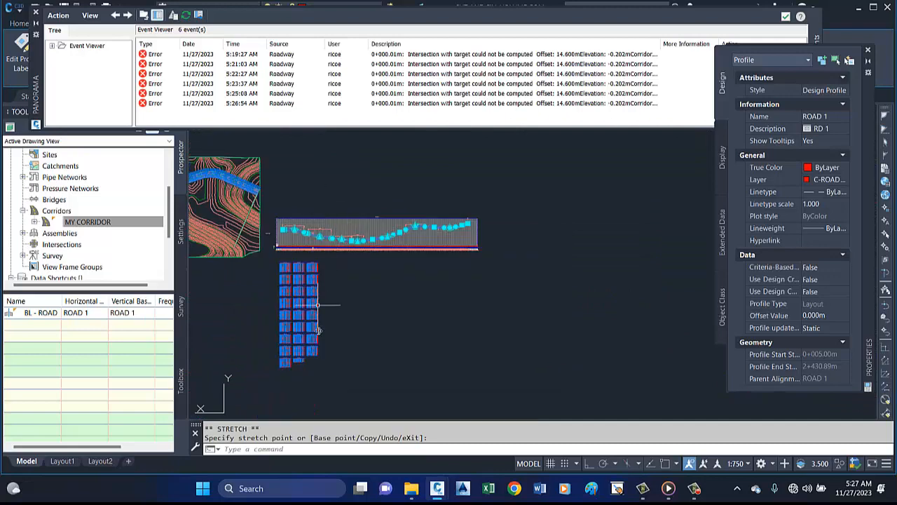
pyautogui.scroll(4, 293, 376)
pyautogui.scroll(4, 315, 339)
pyautogui.scroll(5, 324, 329)
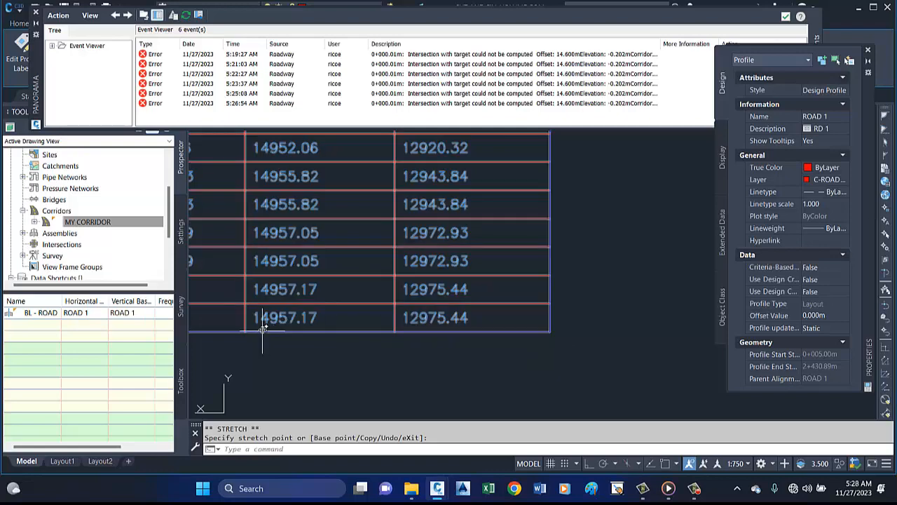
# Step: Lower the ROAD 1 design profile's sag PVI near station 0+980 toward the existing ground line, and close the event viewer
pyautogui.scroll(-5, 358, 353)
pyautogui.scroll(-5, 363, 354)
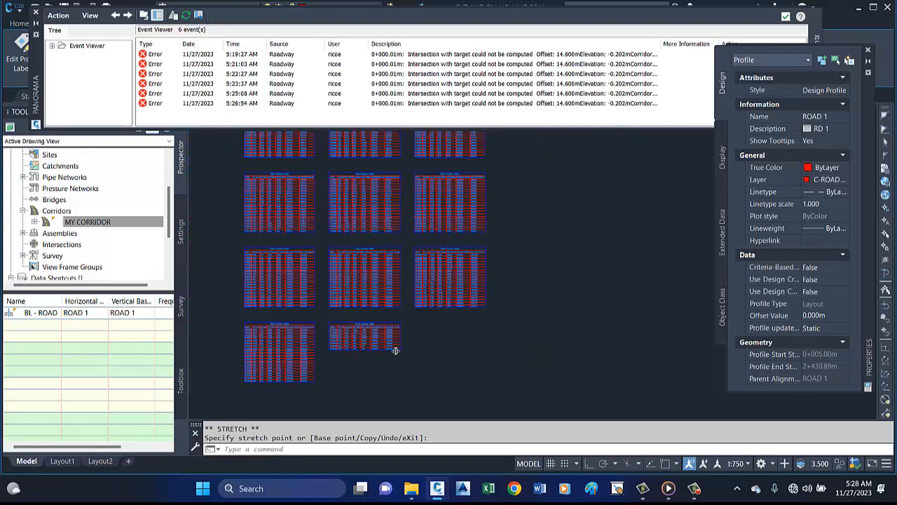
pyautogui.scroll(3, 410, 237)
pyautogui.scroll(10, 409, 236)
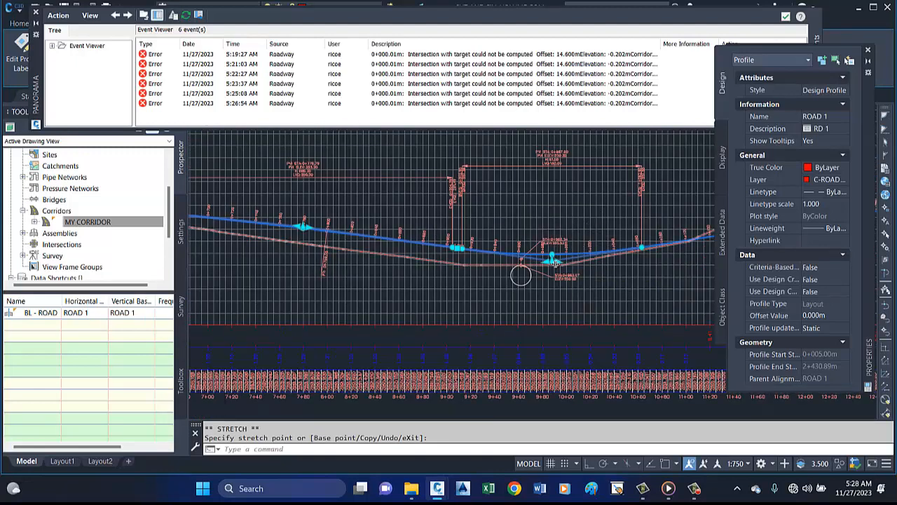
pyautogui.scroll(4, 553, 261)
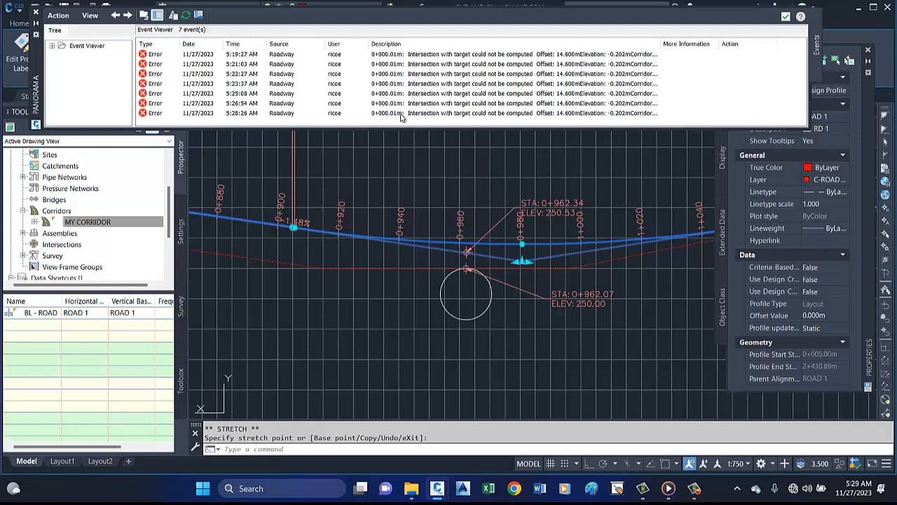
pyautogui.click(37, 13)
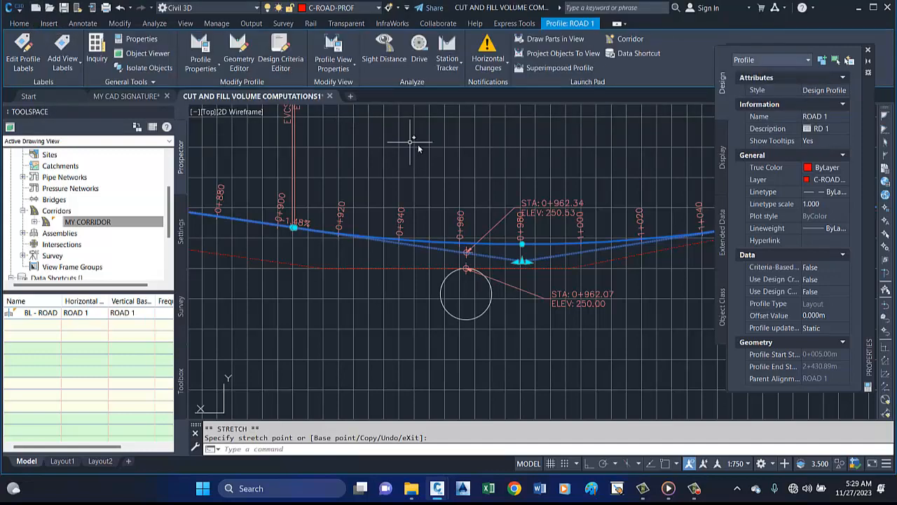
# Step: Check the final cumulative fill and cut volumes in the last total volume table after adjusting the sag PVI near station 0+980
pyautogui.scroll(-6, 421, 140)
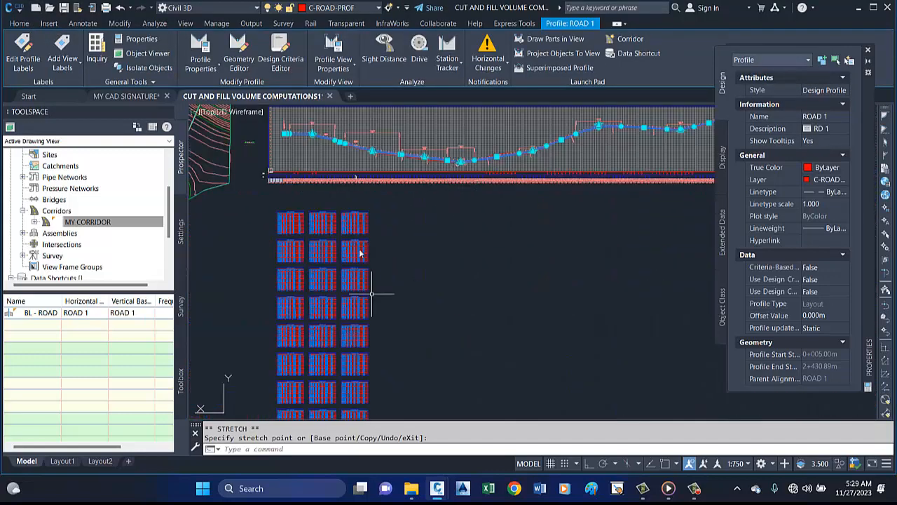
pyautogui.scroll(-3, 342, 284)
pyautogui.scroll(12, 352, 283)
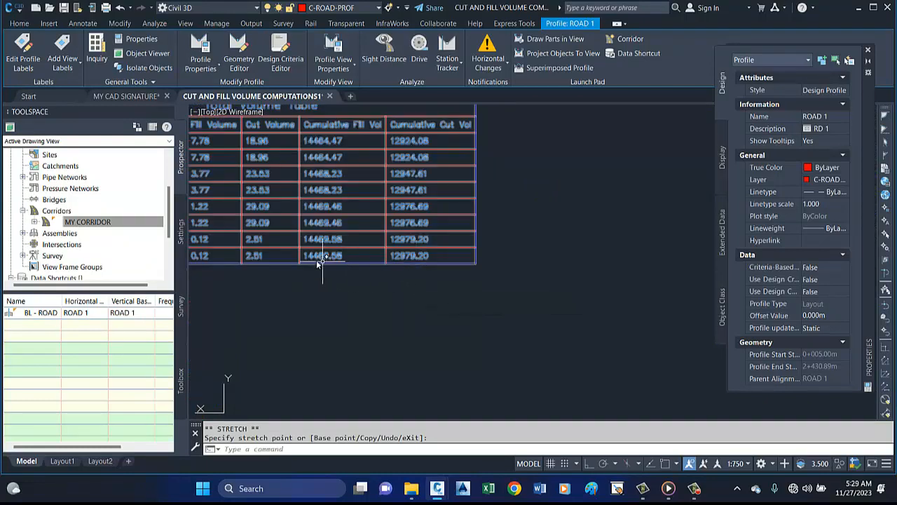
pyautogui.scroll(4, 328, 265)
pyautogui.scroll(-2, 348, 281)
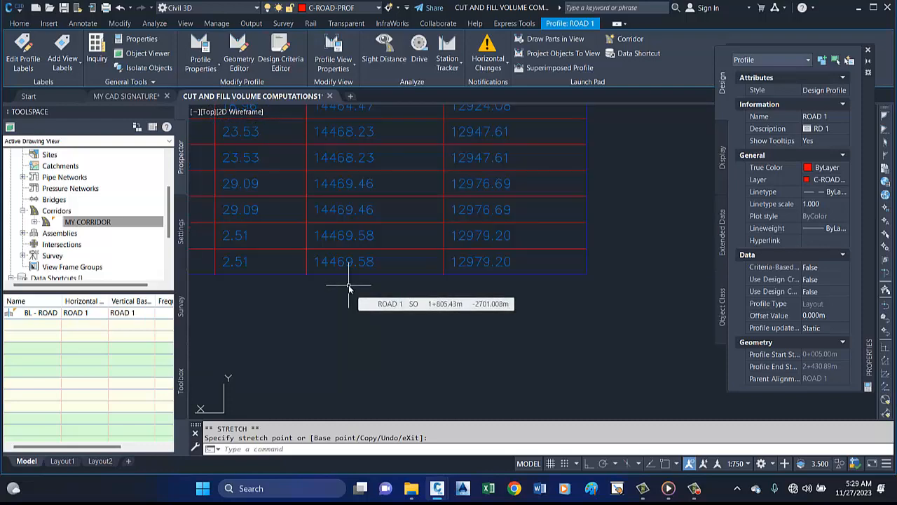
pyautogui.scroll(-4, 352, 291)
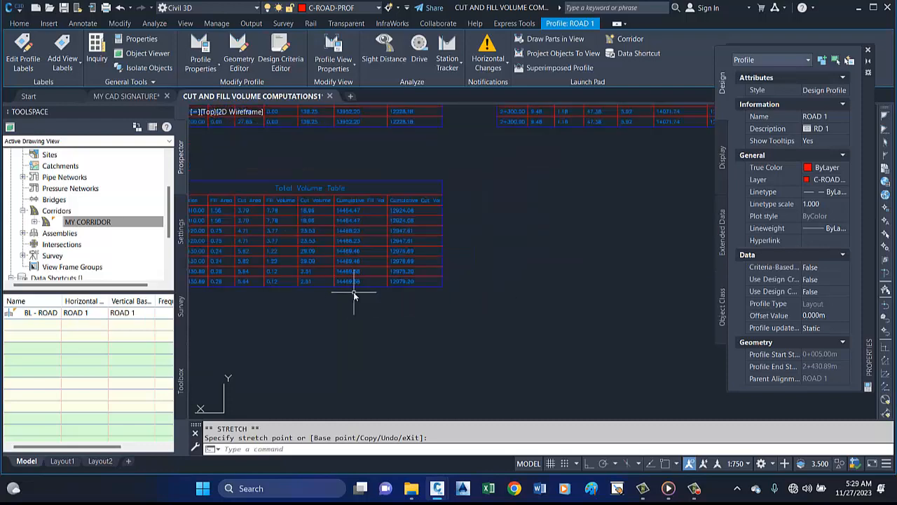
pyautogui.scroll(-8, 354, 295)
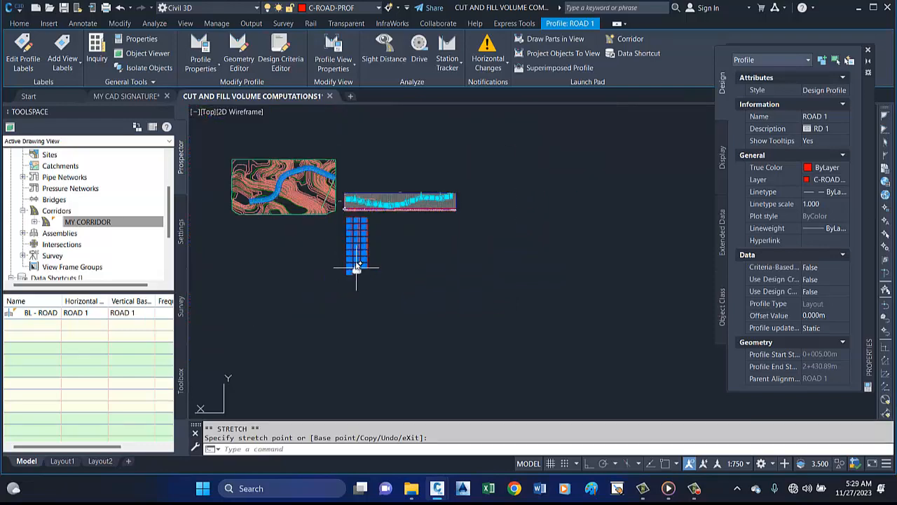
pyautogui.scroll(8, 376, 210)
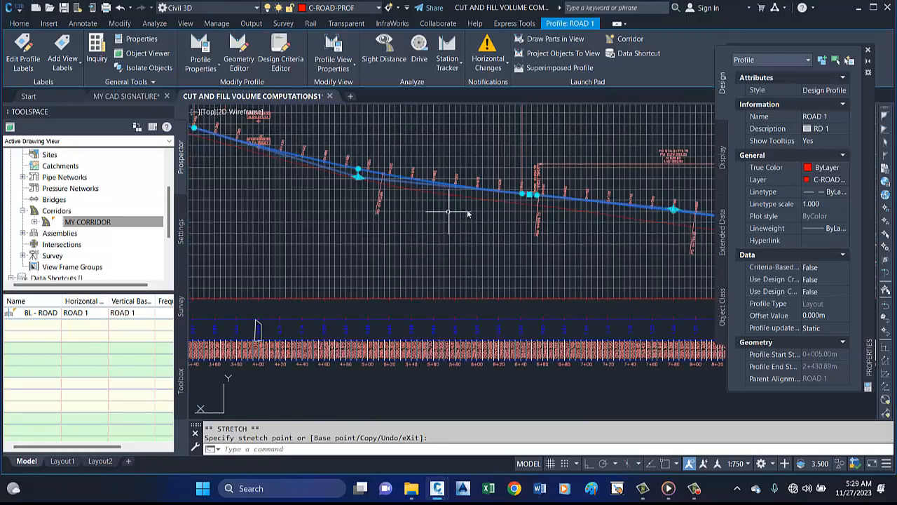
pyautogui.scroll(-4, 459, 217)
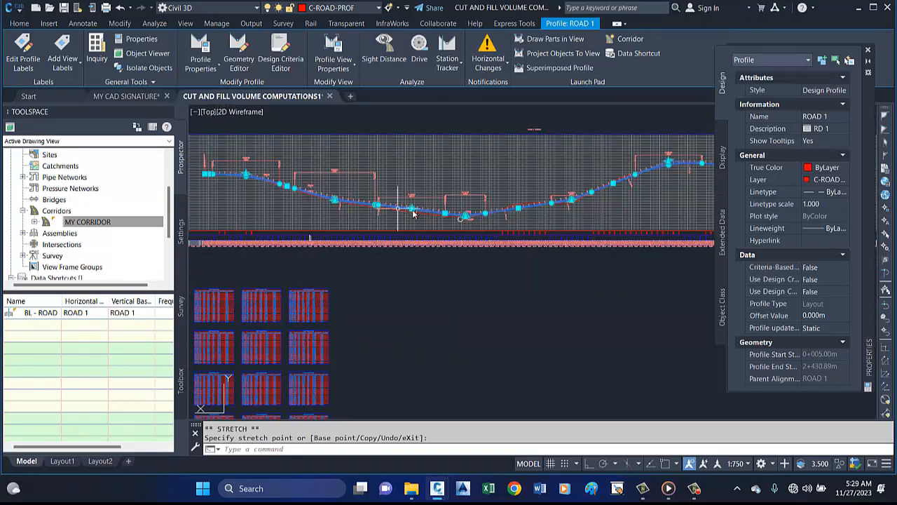
pyautogui.scroll(5, 413, 214)
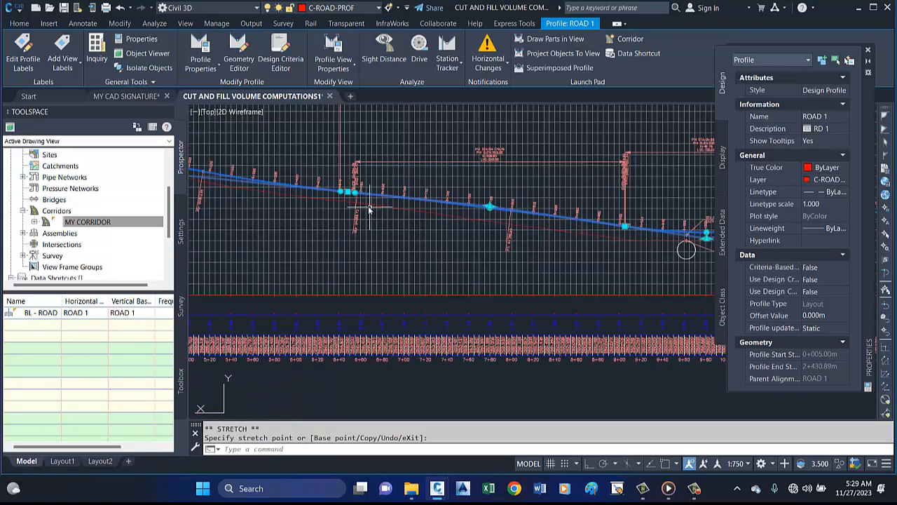
pyautogui.click(347, 192)
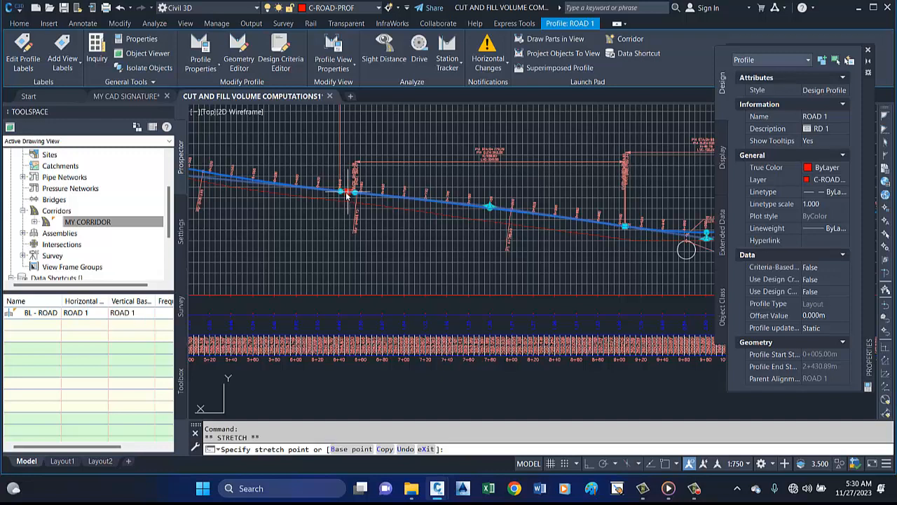
pyautogui.press('Escape')
pyautogui.press('Escape')
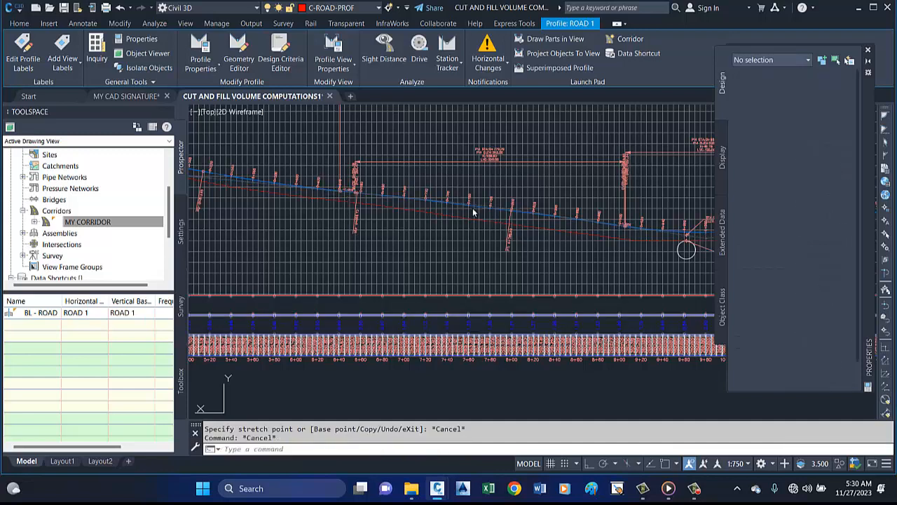
# Step: Delete the PVI near station 0+780 from the ROAD 1 design profile
pyautogui.scroll(5, 480, 207)
pyautogui.click(480, 203)
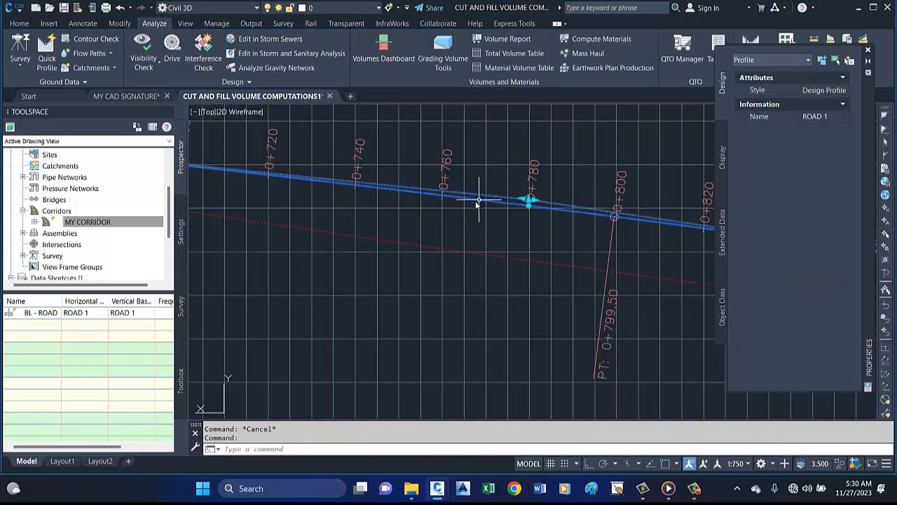
pyautogui.scroll(-5, 453, 209)
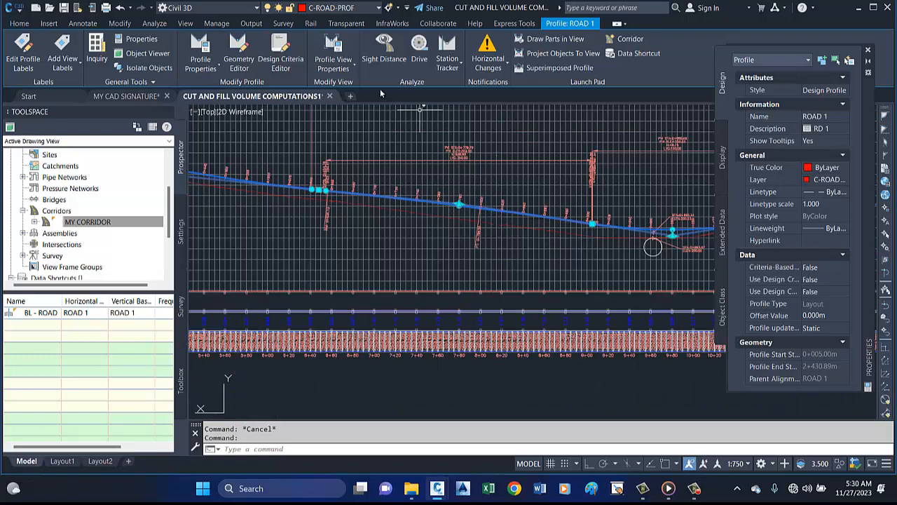
pyautogui.click(239, 62)
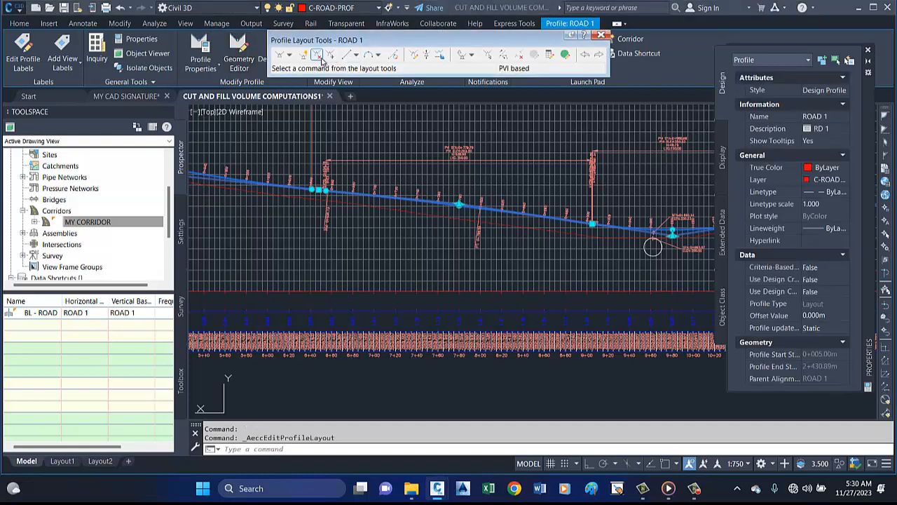
pyautogui.click(317, 55)
pyautogui.scroll(4, 454, 185)
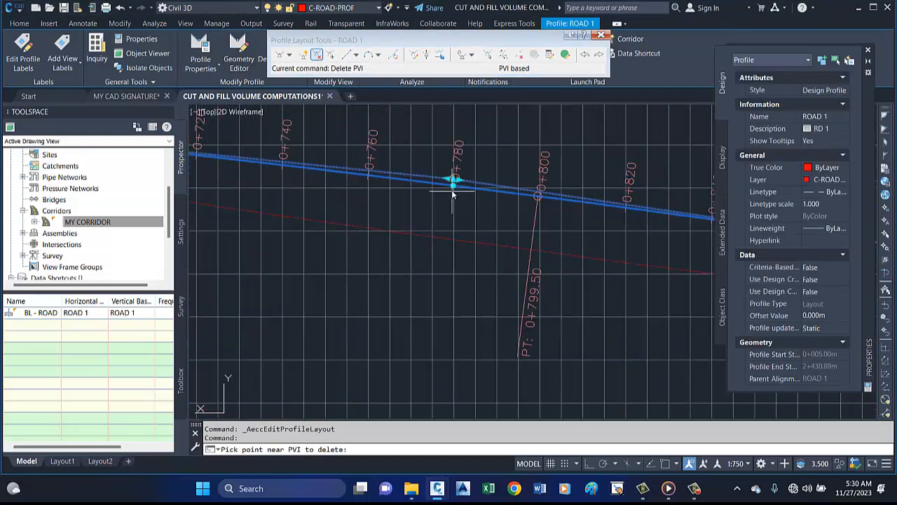
pyautogui.click(455, 183)
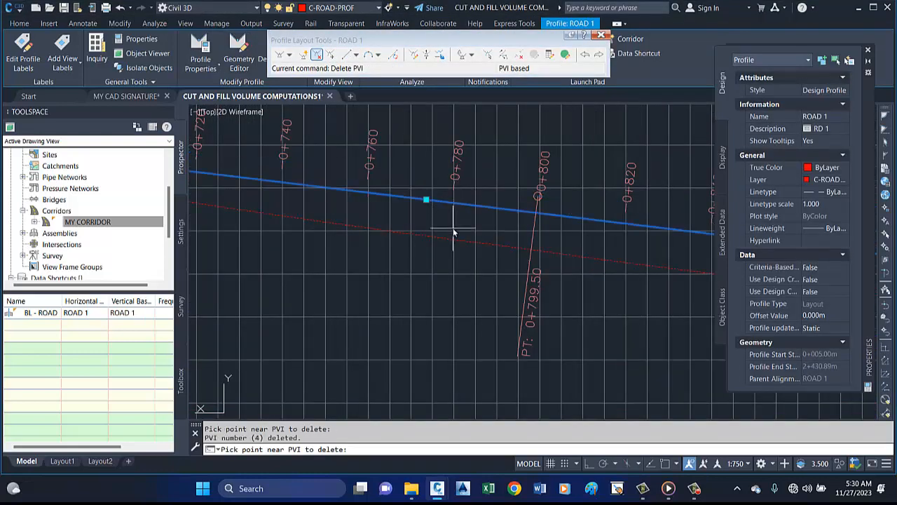
pyautogui.scroll(-4, 463, 249)
pyautogui.press('Return')
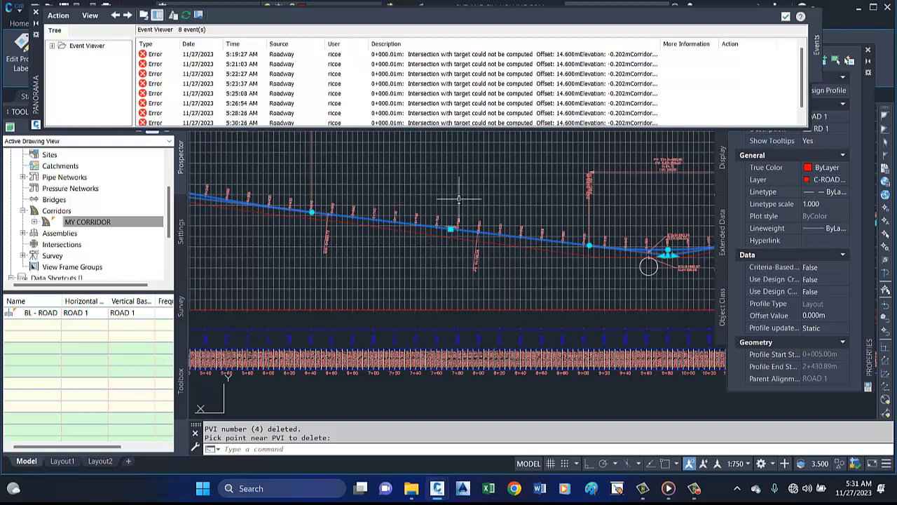
# Step: Check the final cumulative fill and cut volumes in the last total volume table after deleting the PVI near station 0+780
pyautogui.scroll(-5, 458, 199)
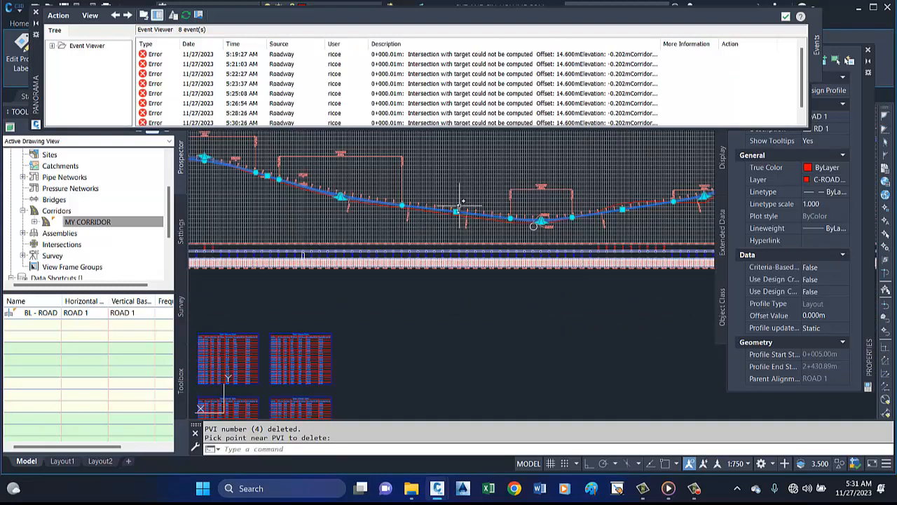
pyautogui.scroll(6, 372, 371)
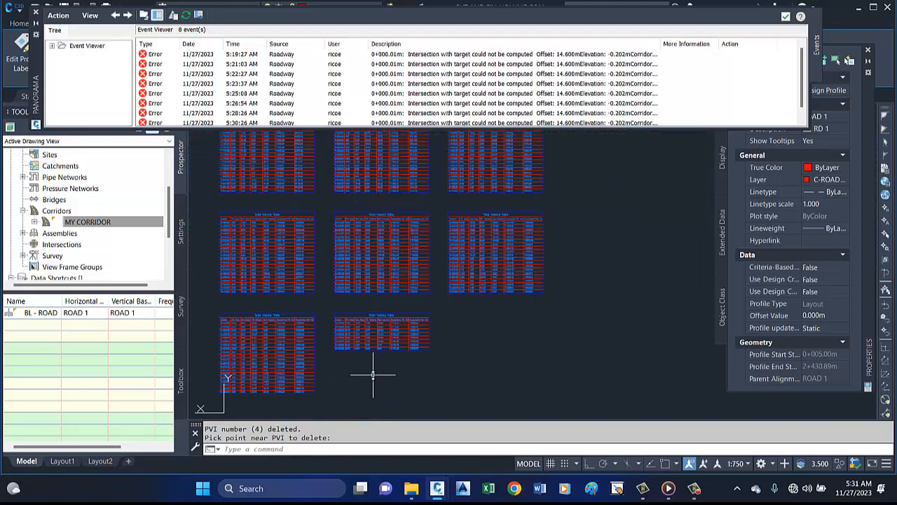
pyautogui.scroll(2, 376, 344)
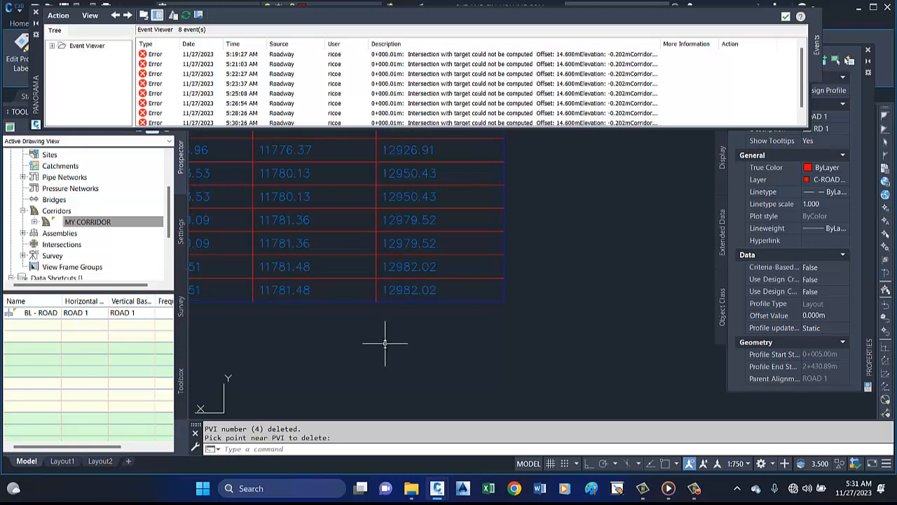
pyautogui.scroll(-2, 385, 344)
pyautogui.scroll(2, 379, 332)
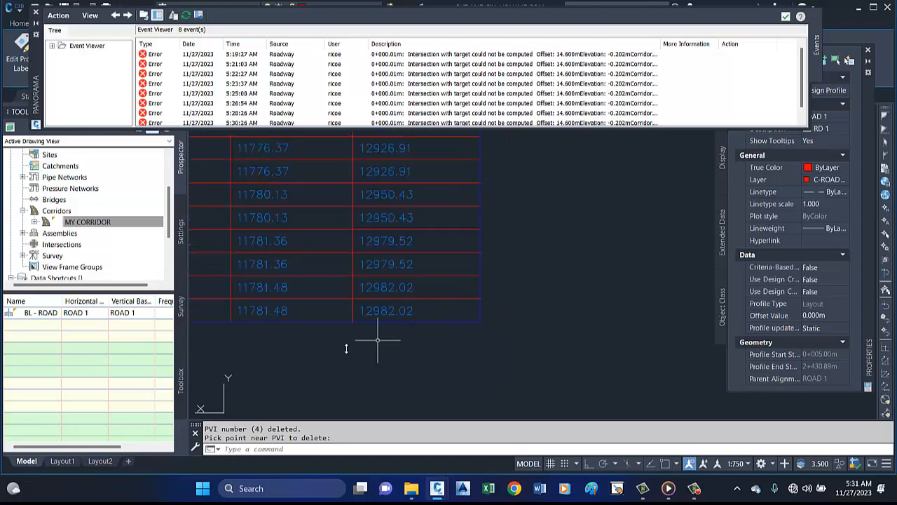
# Step: Raise the ROAD 1 design profile's sag PVI near station 2+194 slightly toward the existing ground line
pyautogui.scroll(-7, 327, 354)
pyautogui.scroll(-4, 326, 350)
pyautogui.scroll(5, 430, 232)
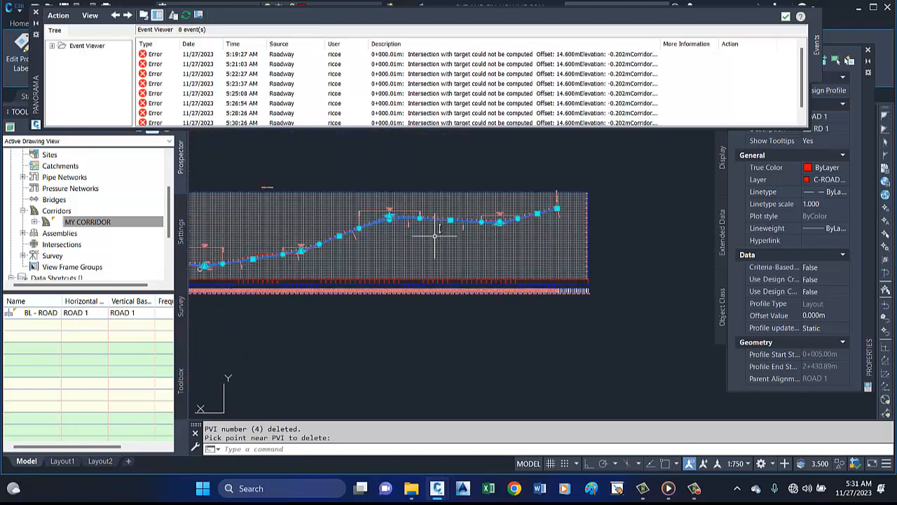
pyautogui.scroll(2, 444, 207)
pyautogui.scroll(-2, 534, 207)
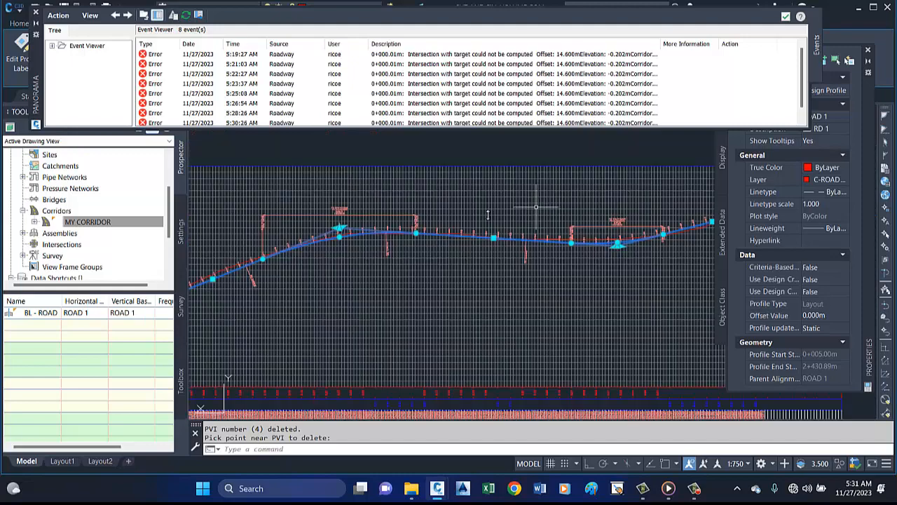
pyautogui.scroll(2, 335, 232)
pyautogui.scroll(-3, 335, 231)
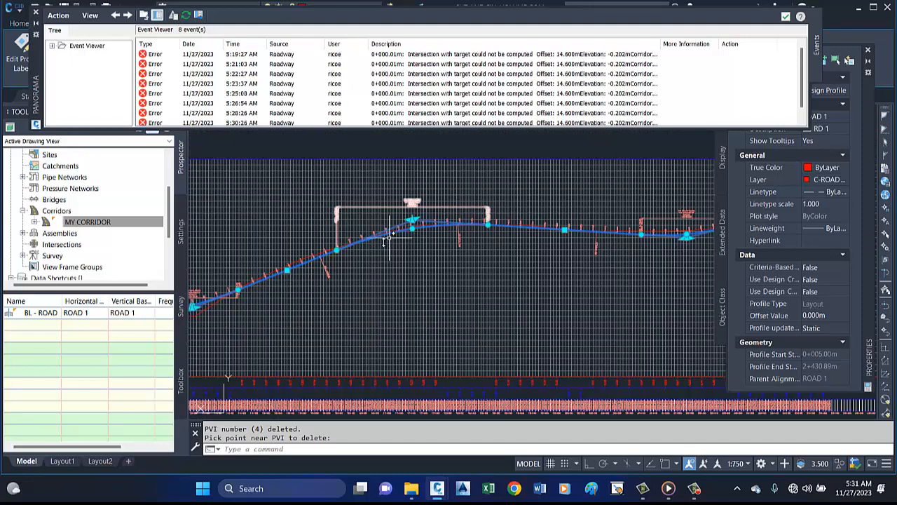
pyautogui.scroll(-2, 331, 231)
pyautogui.scroll(4, 457, 228)
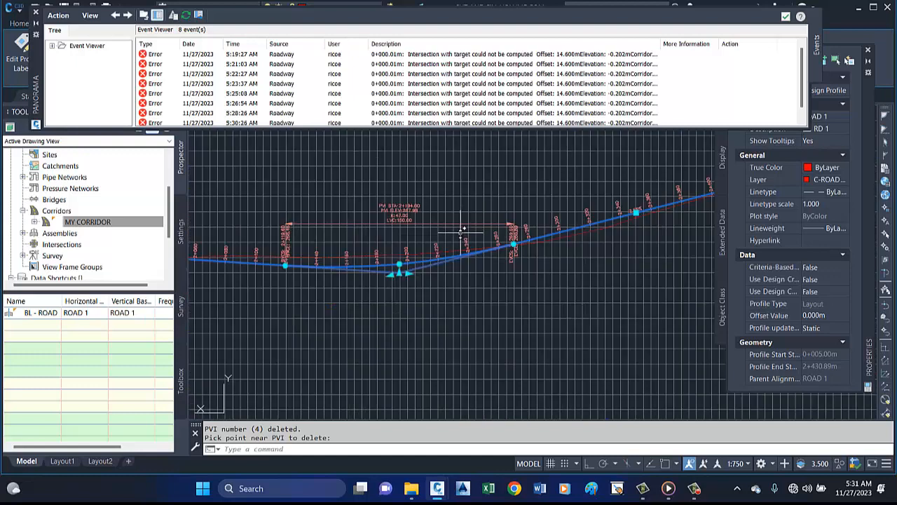
pyautogui.scroll(4, 396, 264)
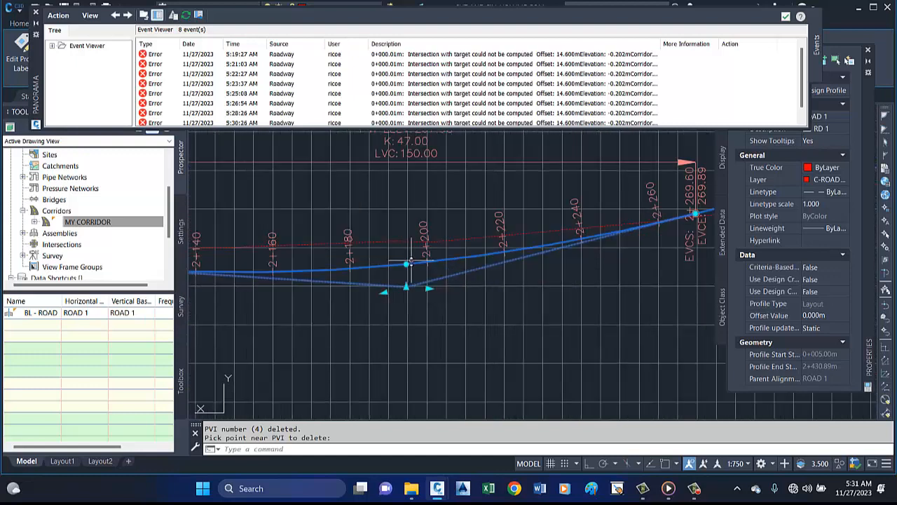
pyautogui.press('Escape')
pyautogui.click(405, 283)
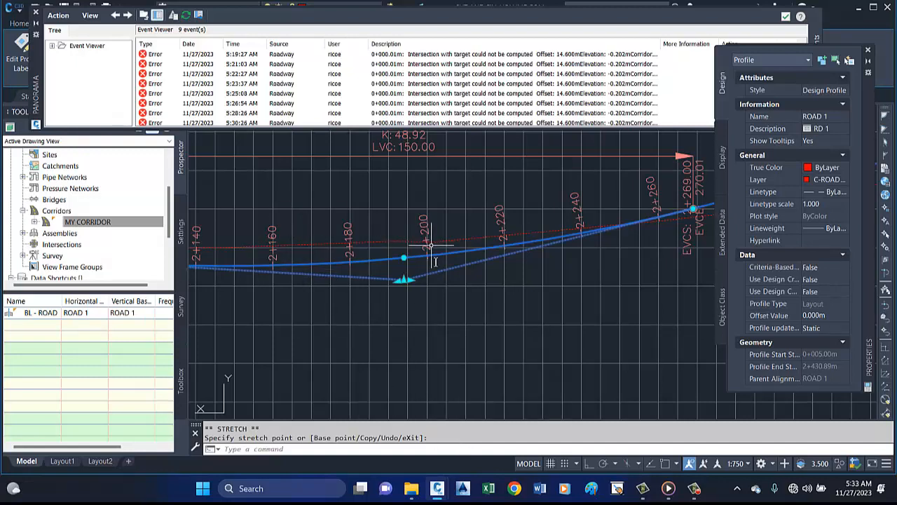
# Step: Compare the final cumulative fill and cut volumes in the last total volume table after raising the sag PVI near station 2+194
pyautogui.scroll(-5, 431, 246)
pyautogui.scroll(-1, 392, 287)
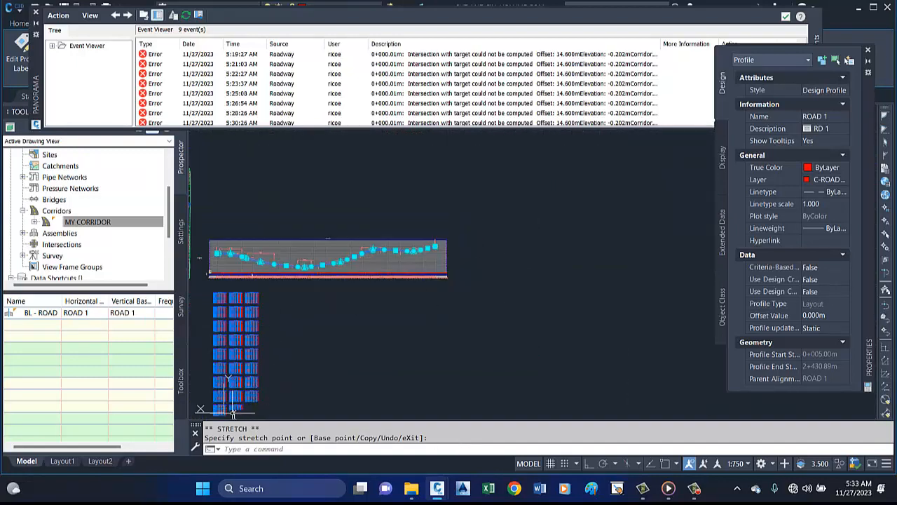
pyautogui.scroll(5, 225, 372)
pyautogui.scroll(-5, 441, 311)
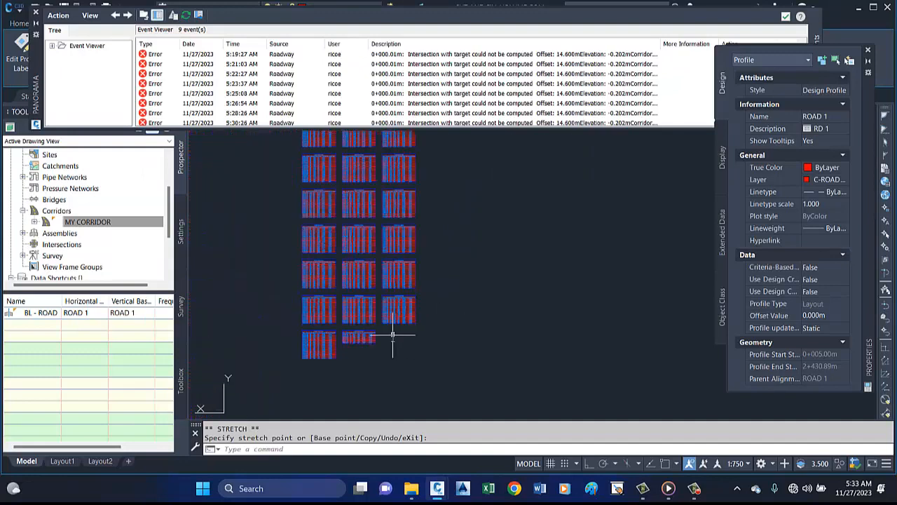
pyautogui.scroll(5, 379, 343)
pyautogui.scroll(5, 379, 343)
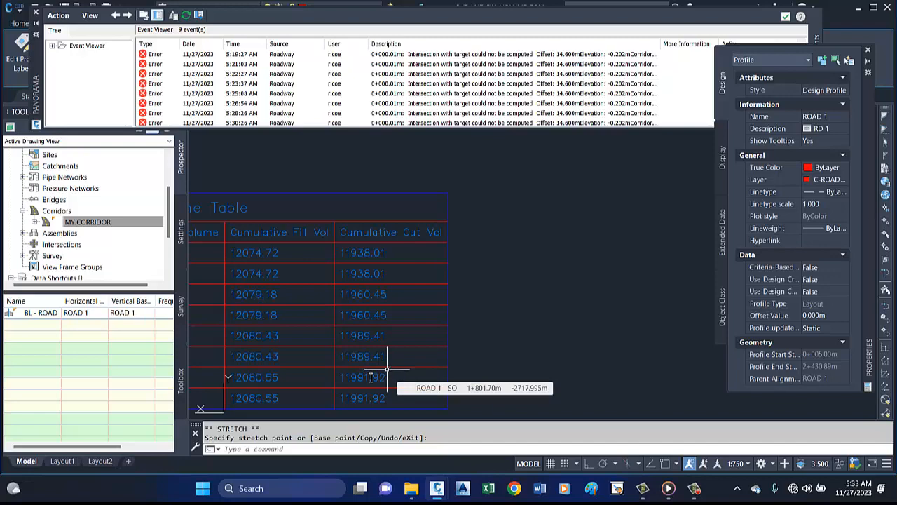
pyautogui.scroll(-3, 405, 385)
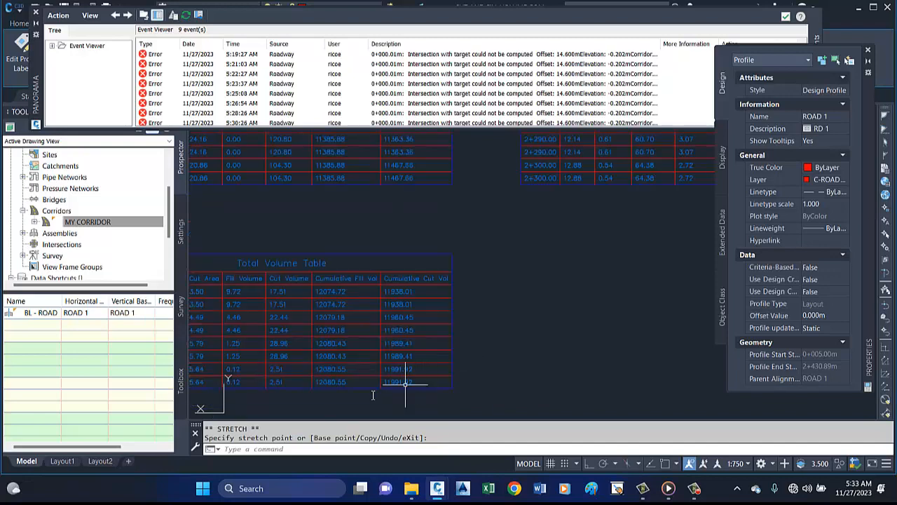
pyautogui.scroll(5, 345, 396)
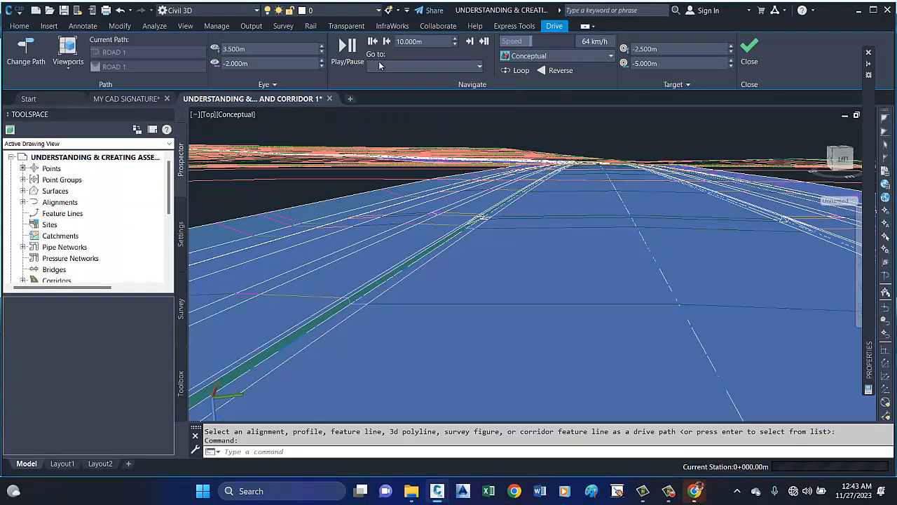
# Step: Set the drive's eye offset to 0.000 m and play the drive simulation along ROAD 1
pyautogui.click(323, 67)
pyautogui.click(323, 67)
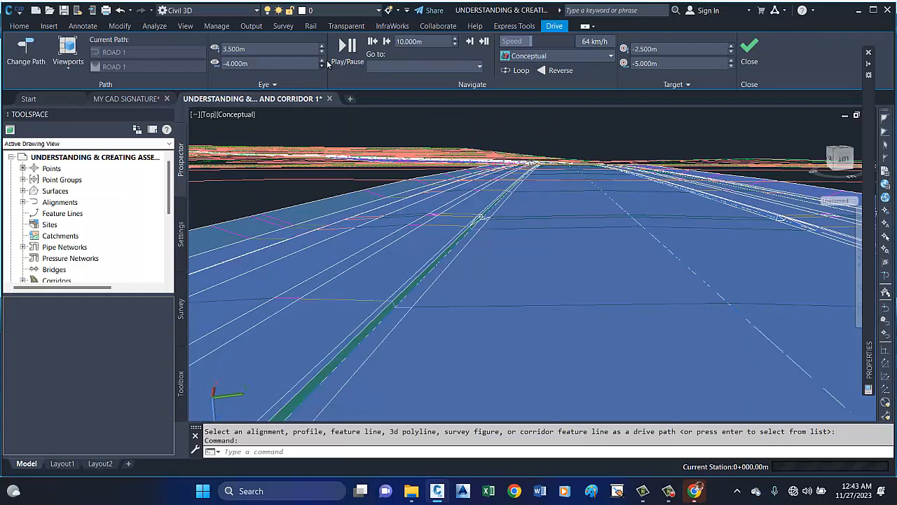
pyautogui.click(322, 59)
pyautogui.click(322, 59)
pyautogui.click(322, 59)
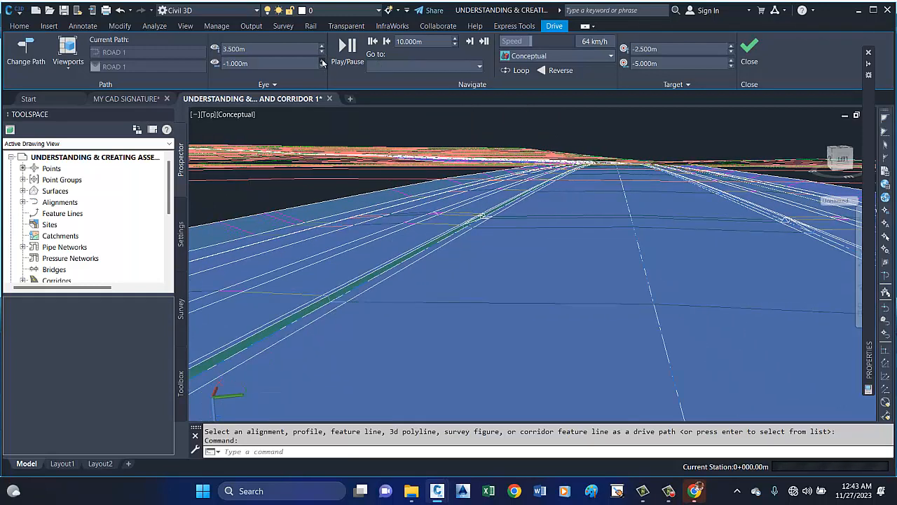
pyautogui.click(321, 59)
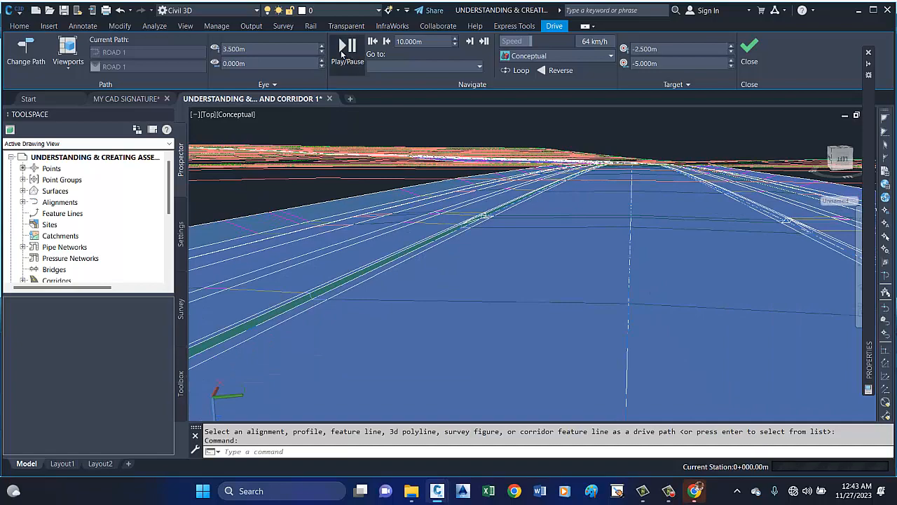
pyautogui.click(344, 49)
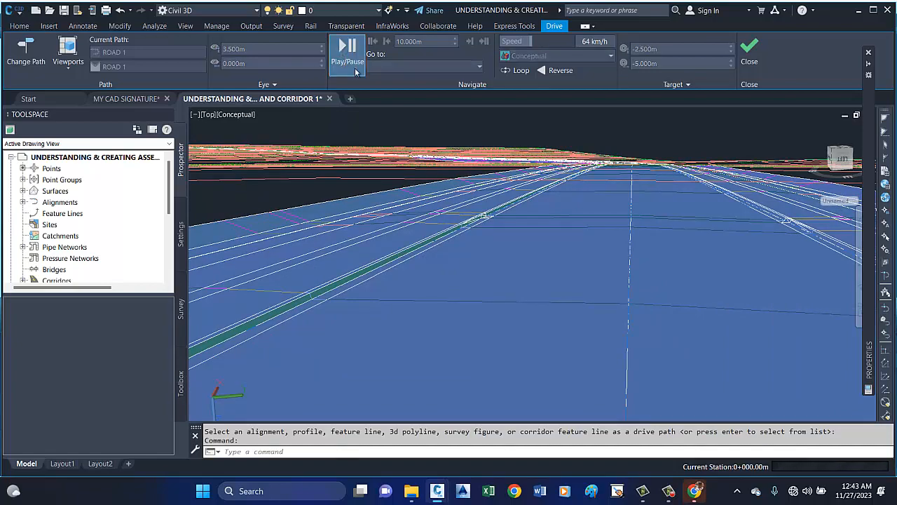
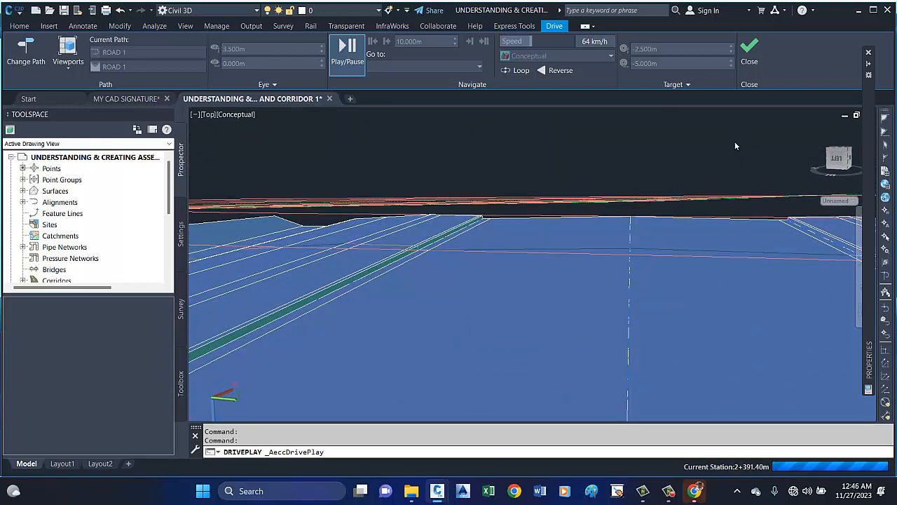
# Step: Play the ROAD 1 drive simulation in reverse and stop it near station 0+037
pyautogui.click(555, 71)
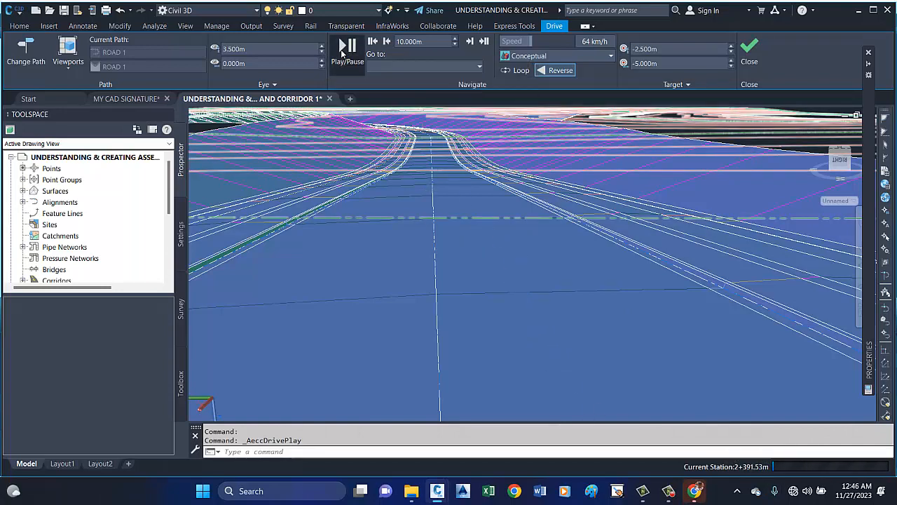
pyautogui.click(339, 47)
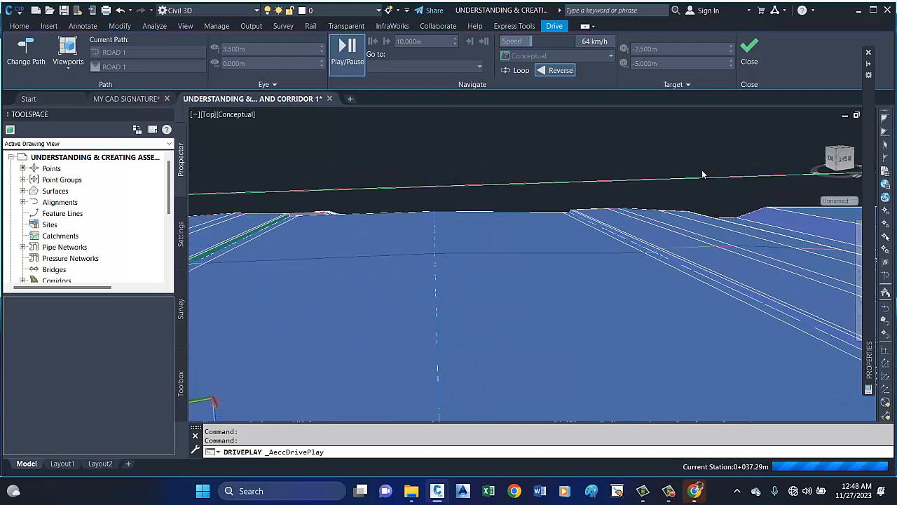
pyautogui.press('Escape')
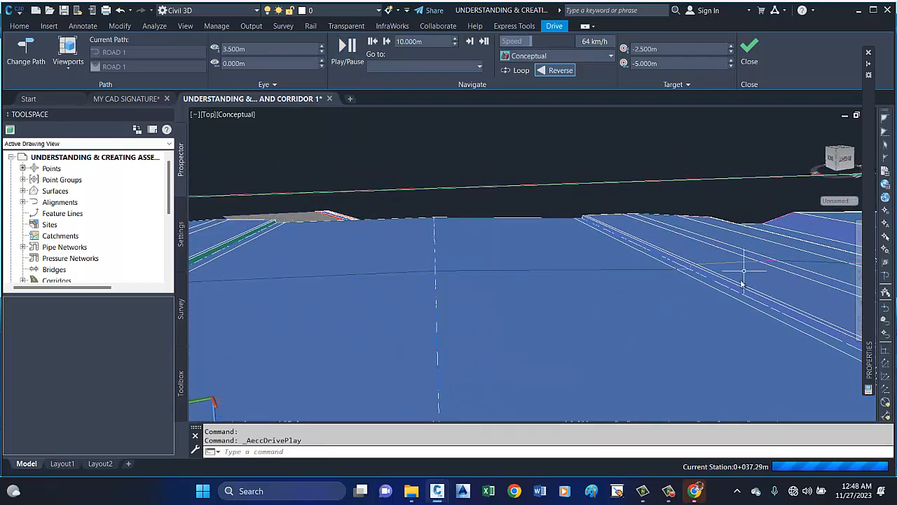